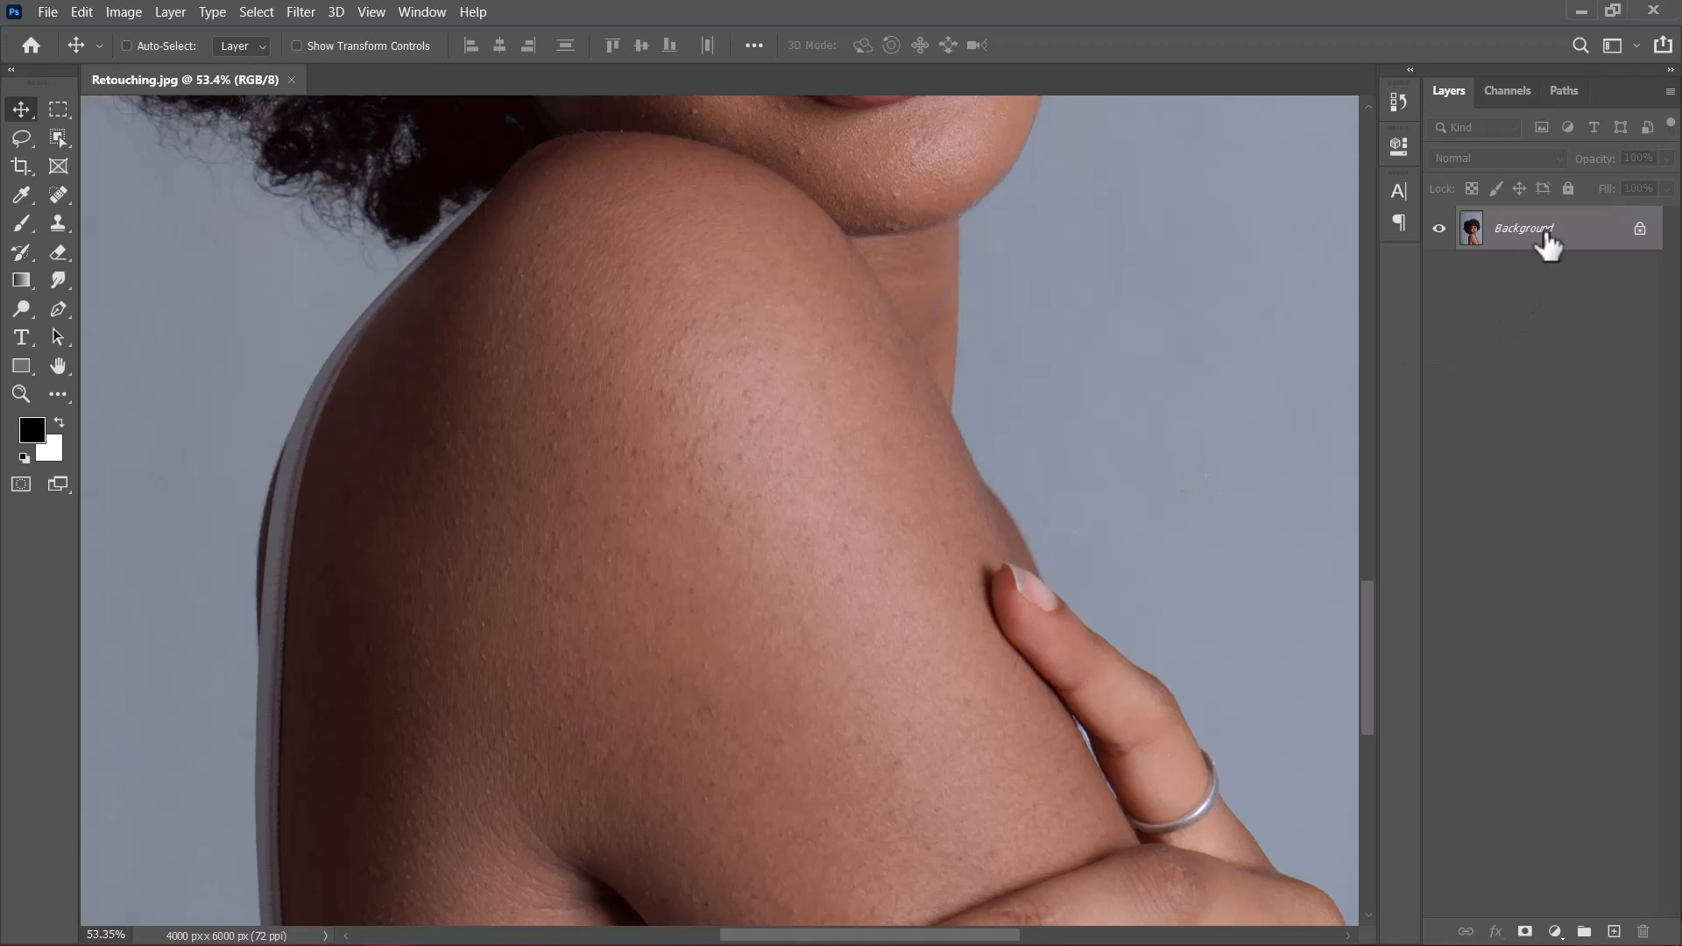
Step: Duplicate the Background layer as "Healing" and hide the original Background layer
{"action": "key", "text": "ctrl+j"}
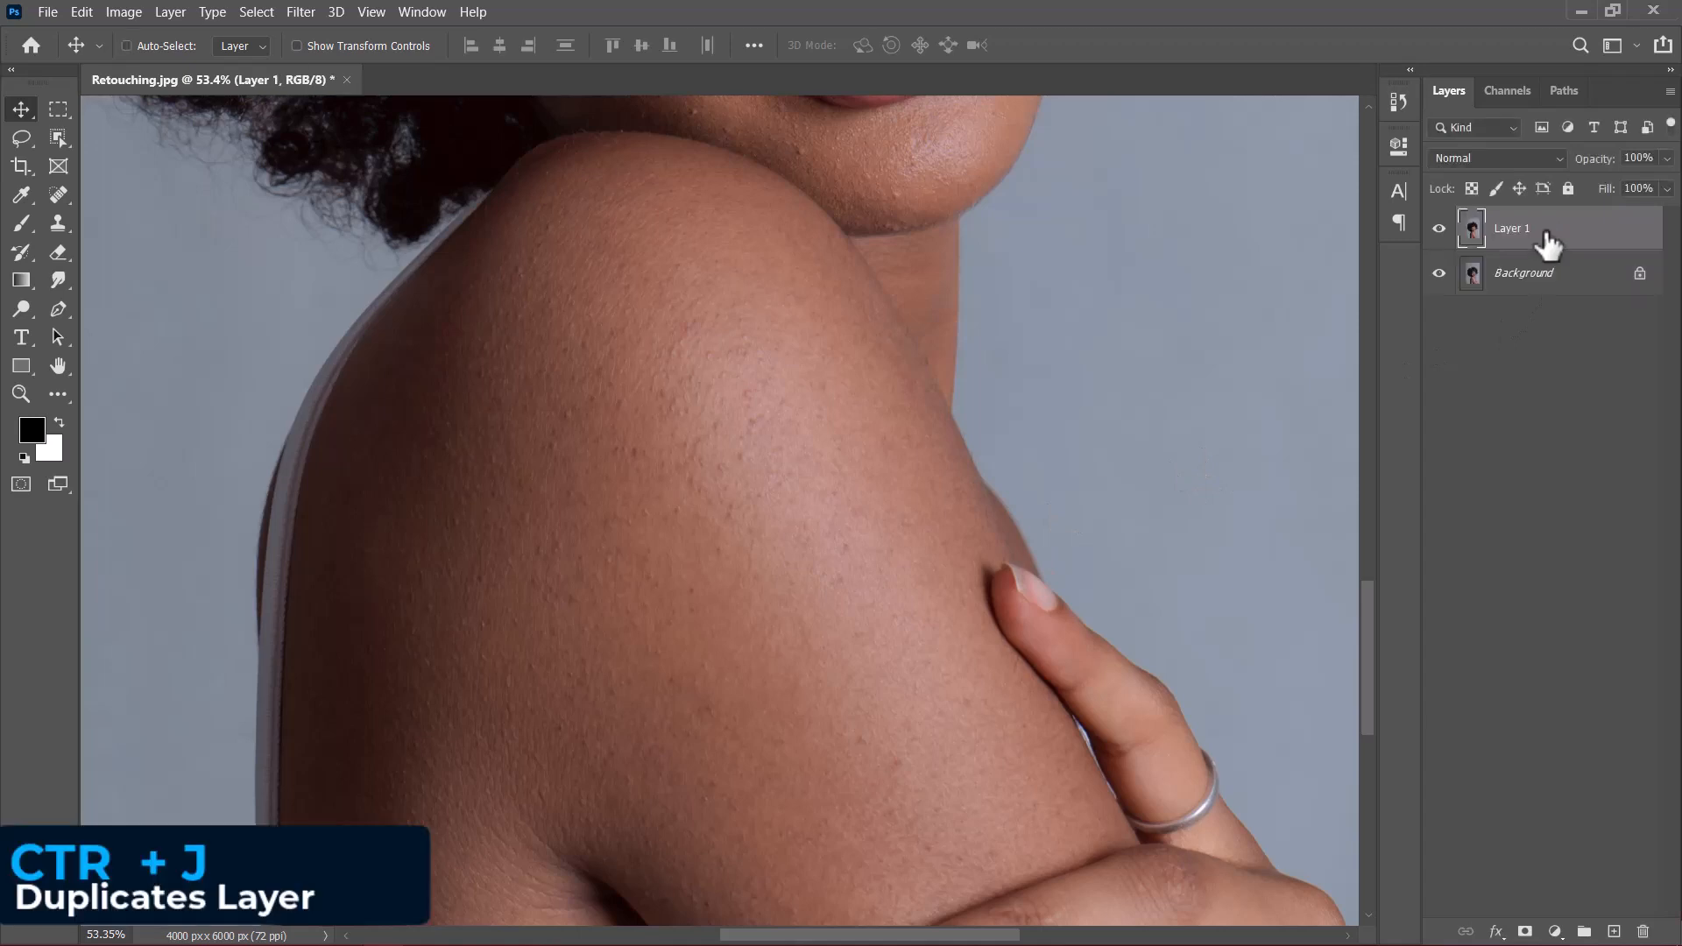
{"action": "double_click", "coordinate": [1514, 234]}
{"action": "type", "text": "Healing"}
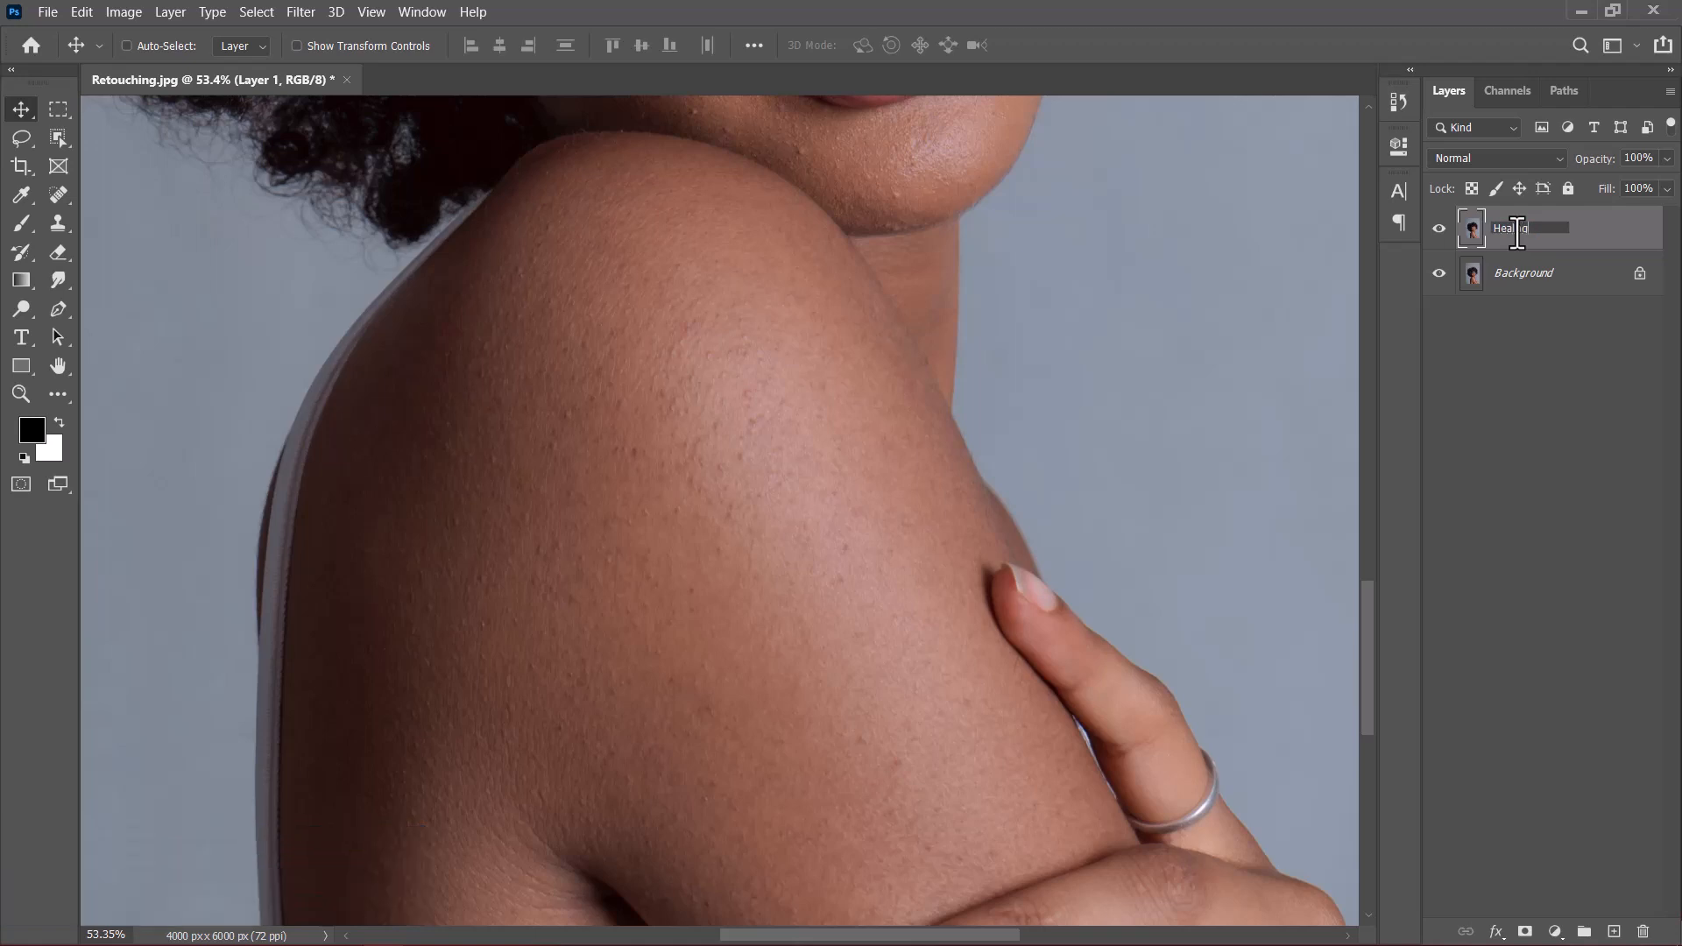
{"action": "key", "text": "Return"}
{"action": "left_click", "coordinate": [1439, 272]}
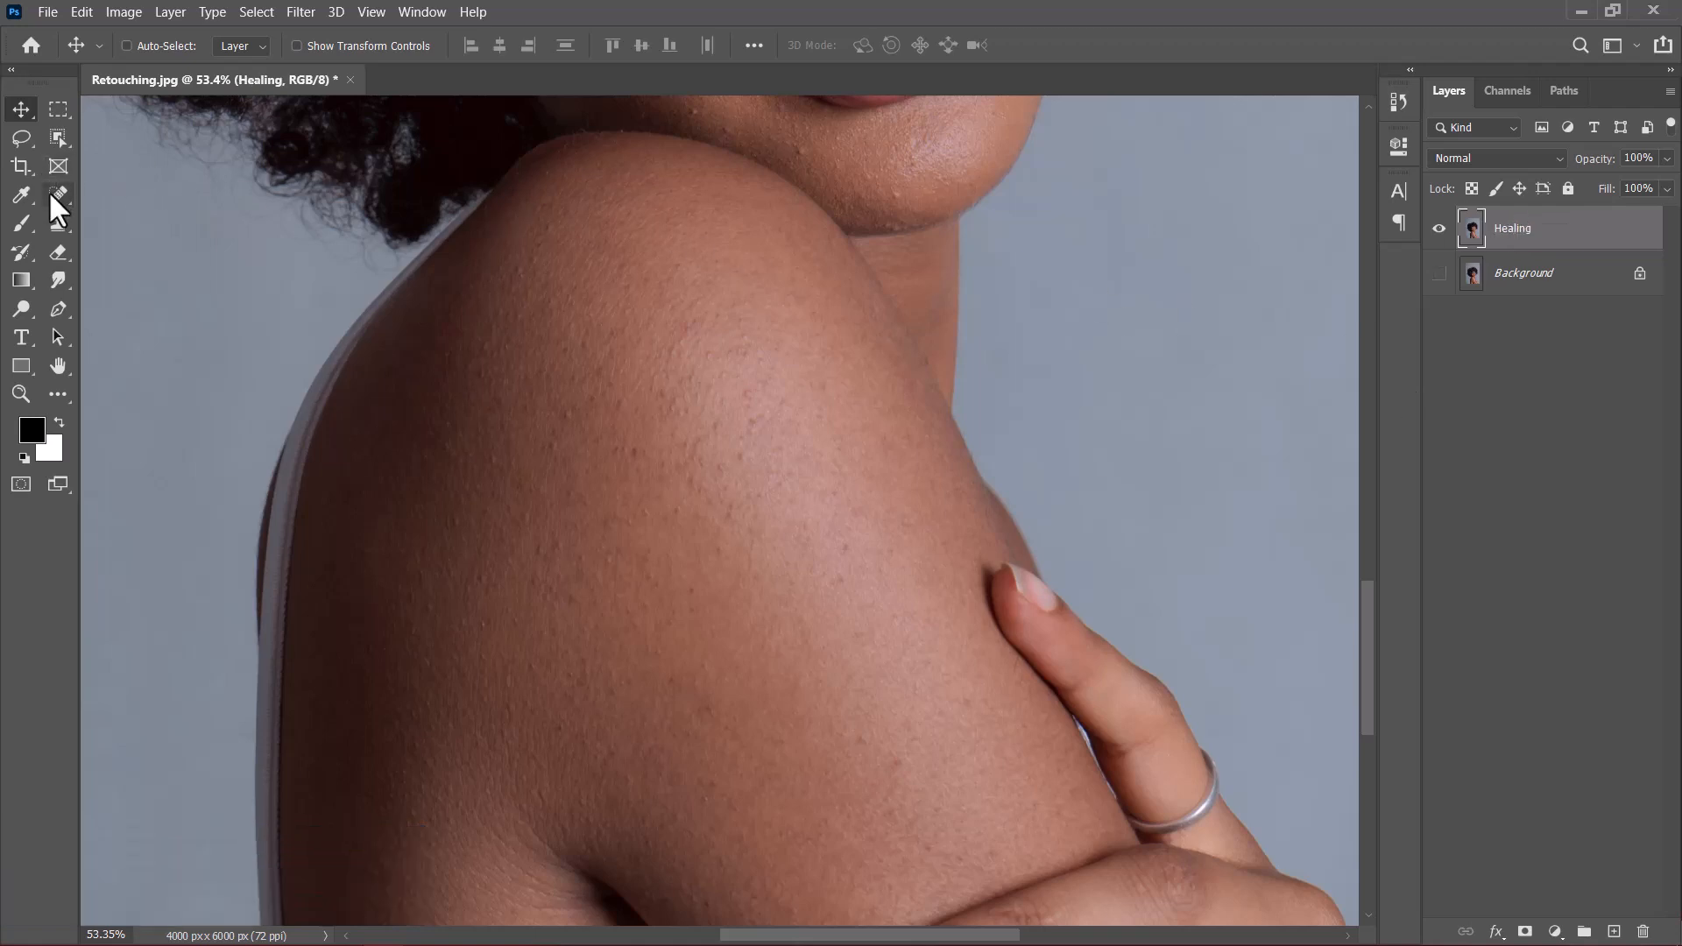
Step: Choose the Spot Healing Brush and add a Black & White adjustment layer above Healing with Reds set to -4
{"action": "left_click", "coordinate": [55, 200]}
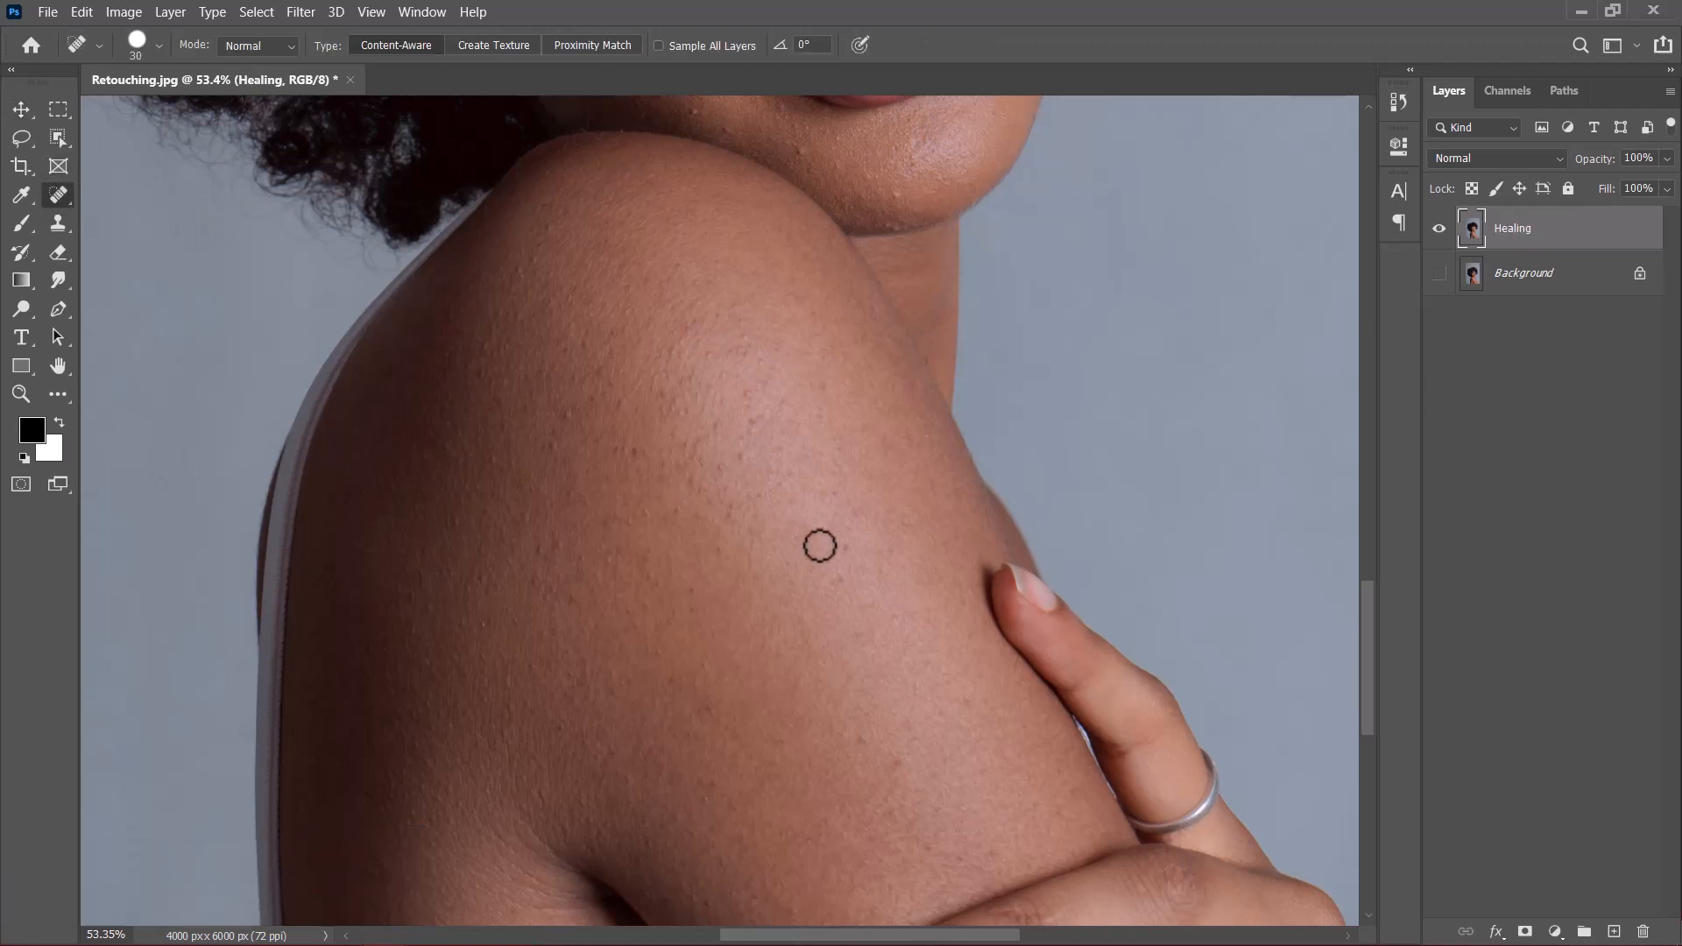
{"action": "left_click", "coordinate": [1556, 932]}
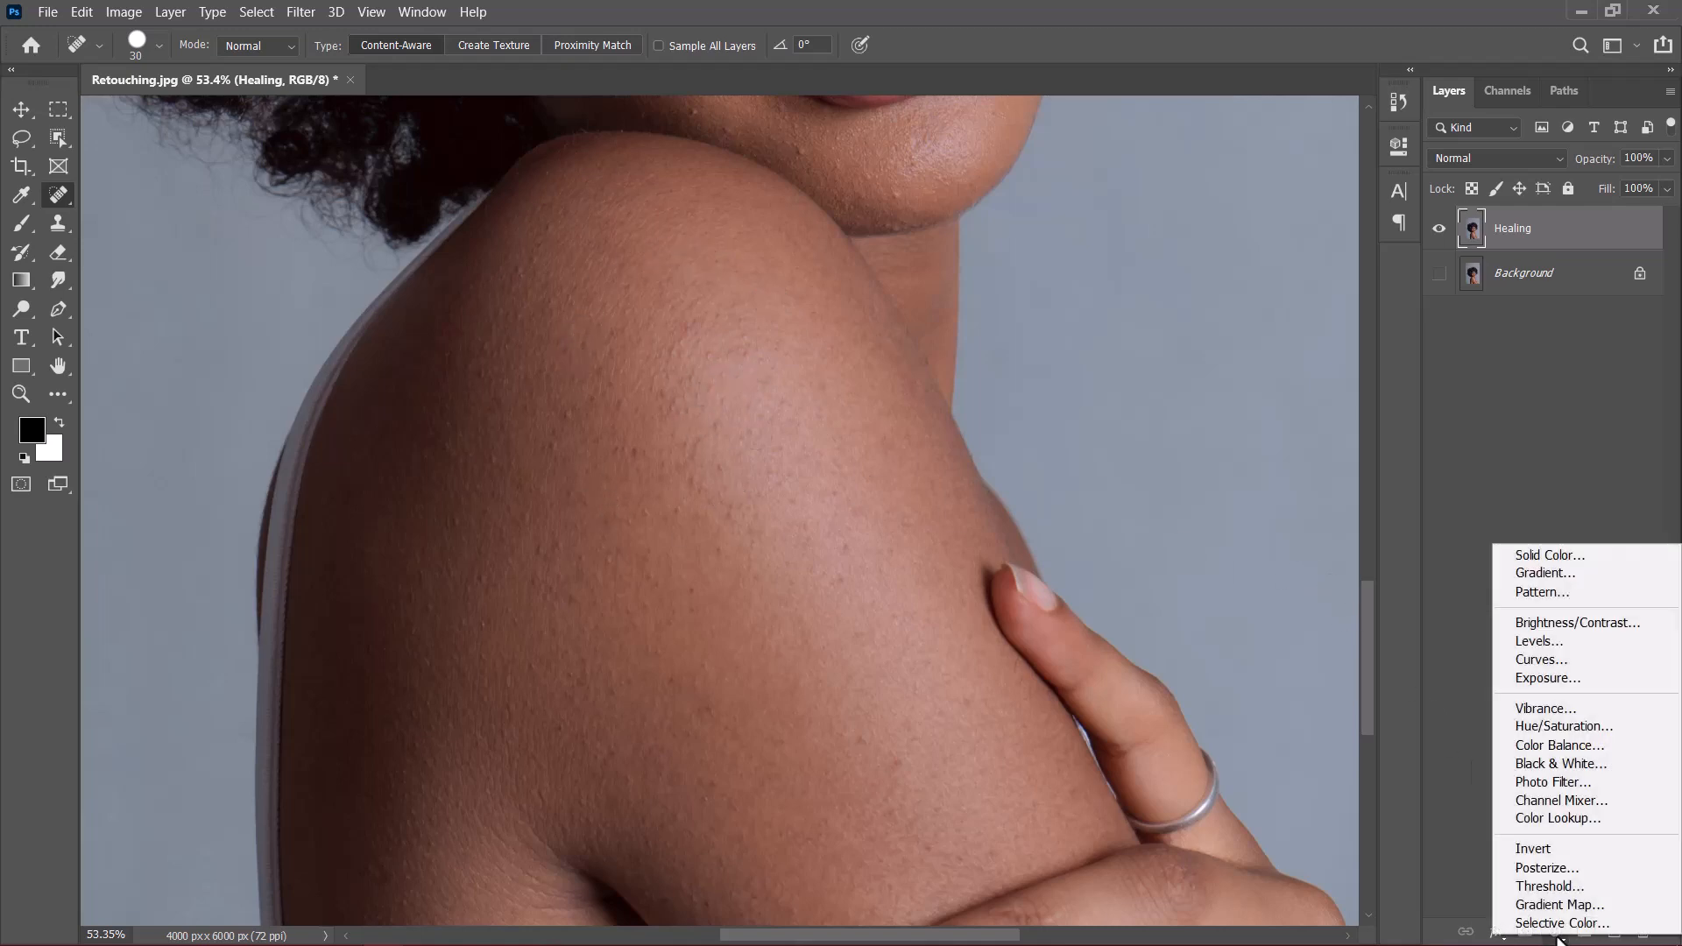
{"action": "left_click", "coordinate": [1566, 765]}
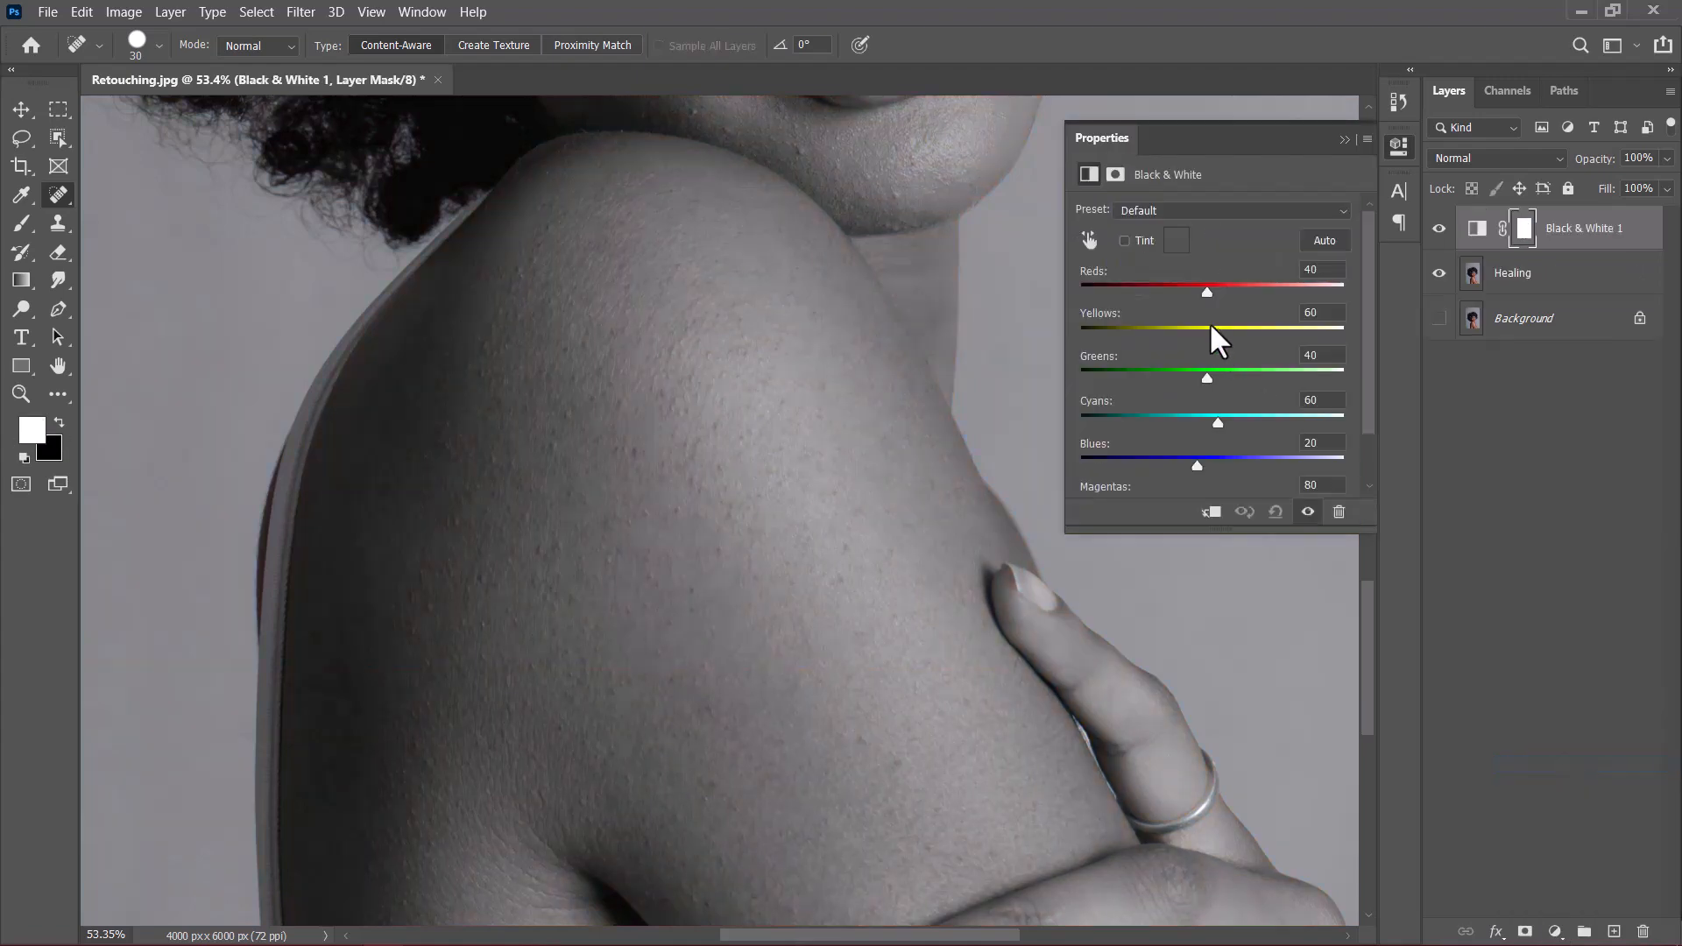
{"action": "left_click_drag", "start_coordinate": [1205, 292], "coordinate": [1183, 289]}
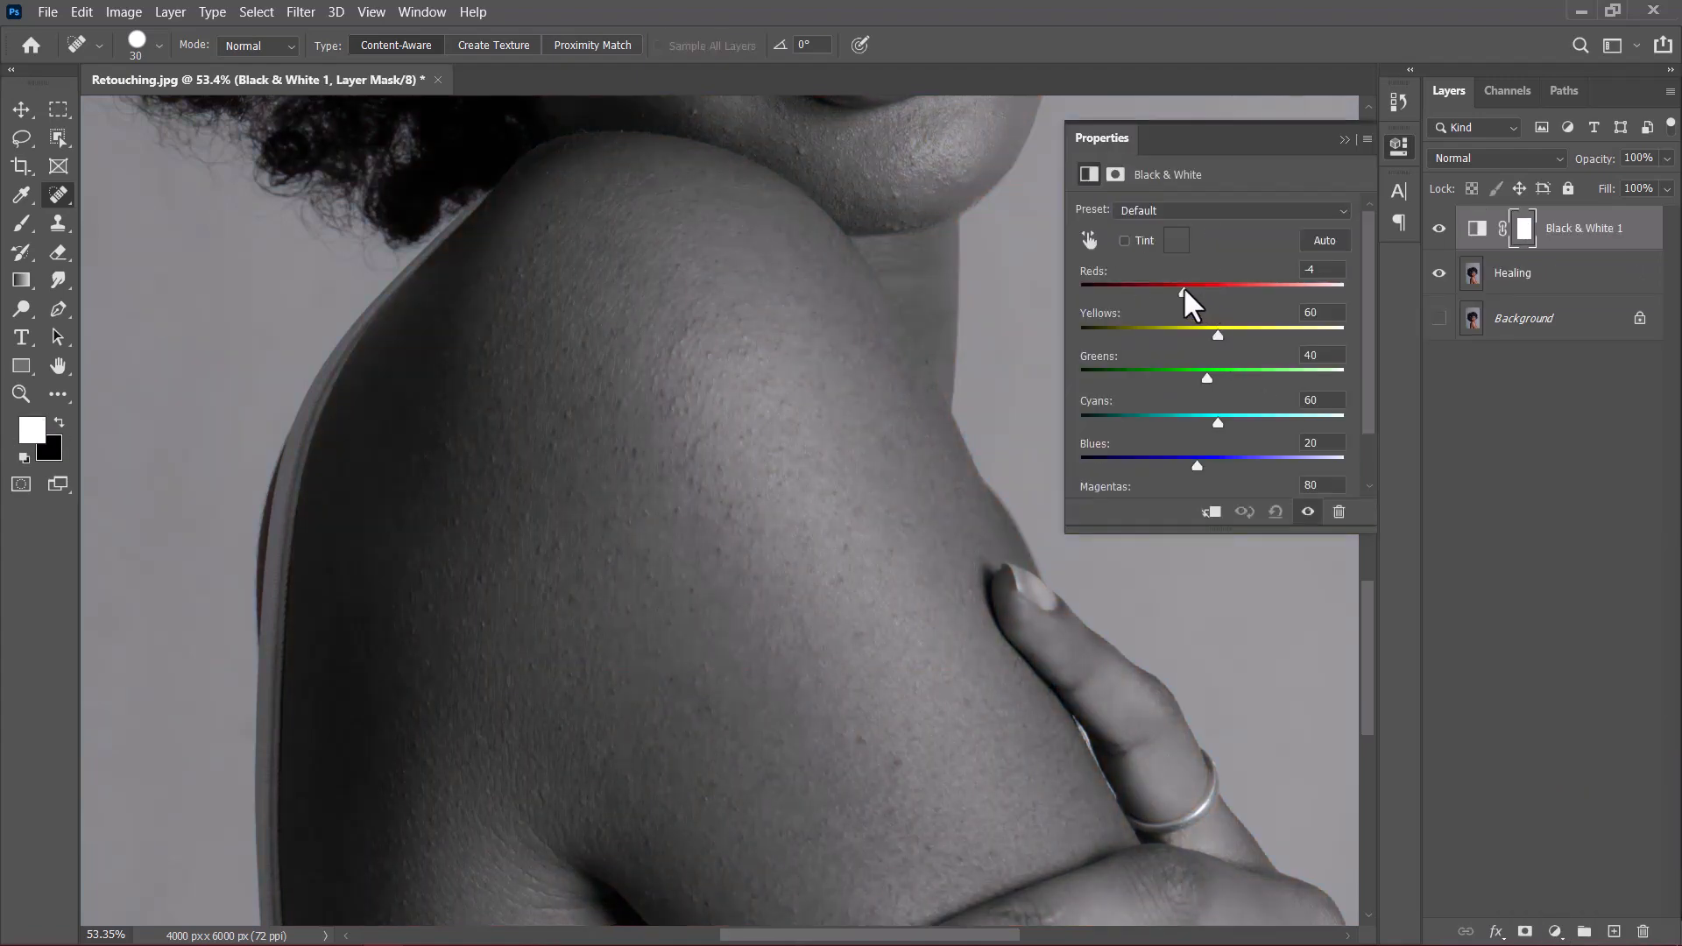
{"action": "left_click", "coordinate": [1342, 140]}
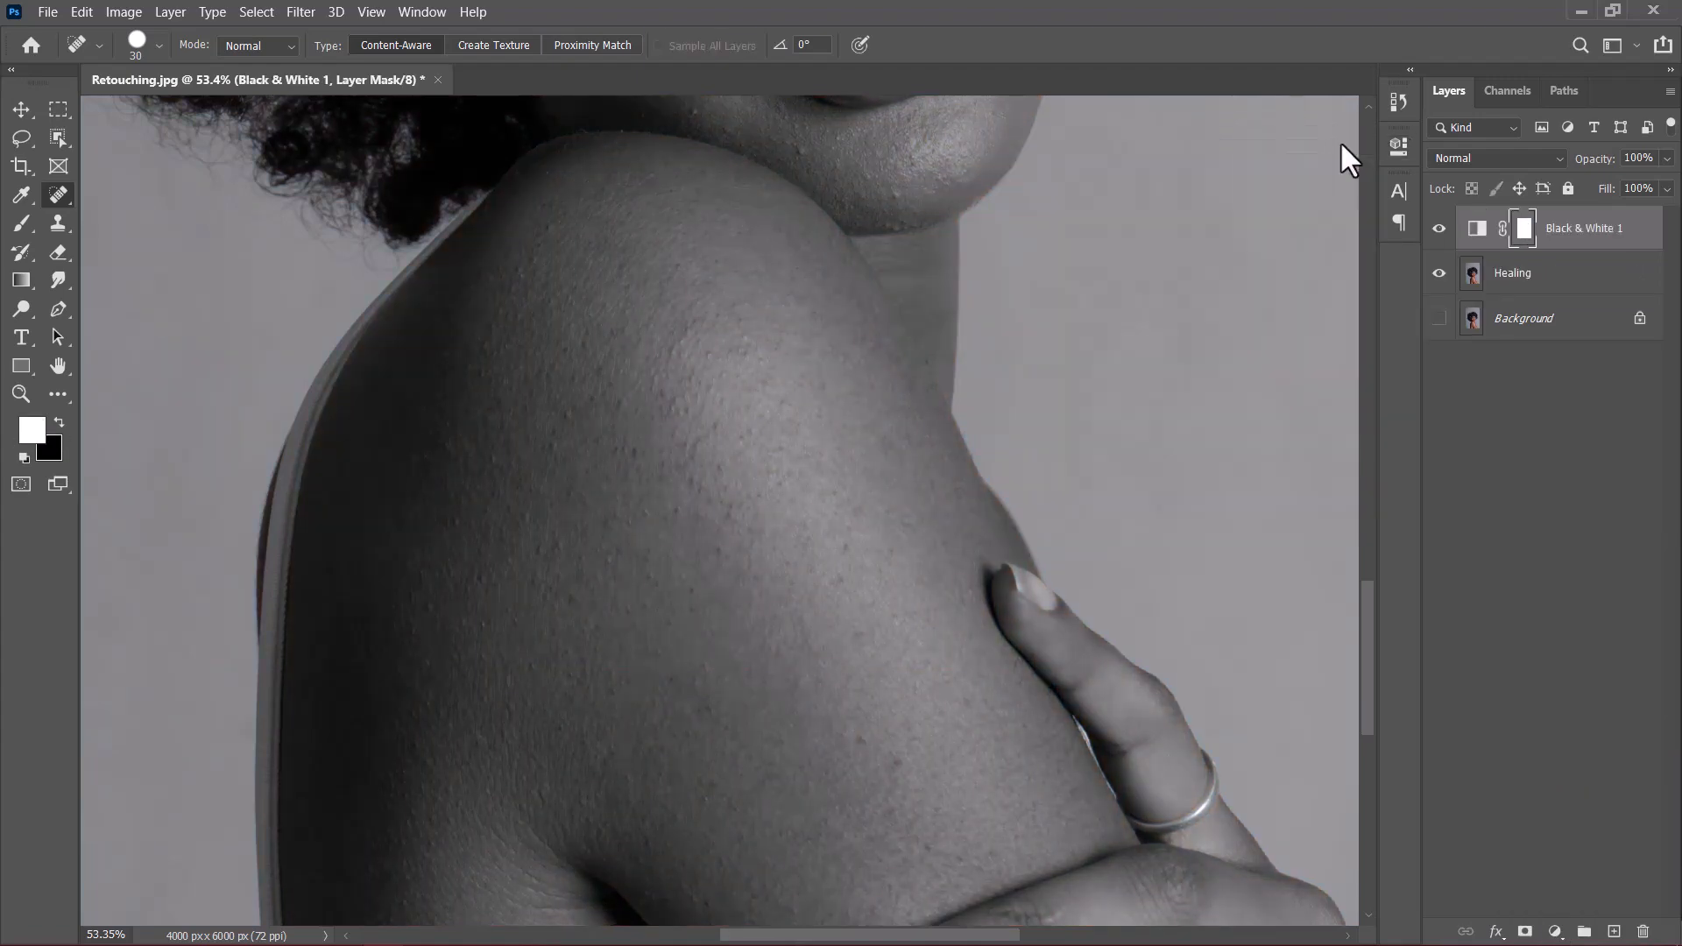
Step: On the Healing layer, remove the dark spots on the upper arm near the hand with the Spot Healing Brush
{"action": "left_click", "coordinate": [1521, 286]}
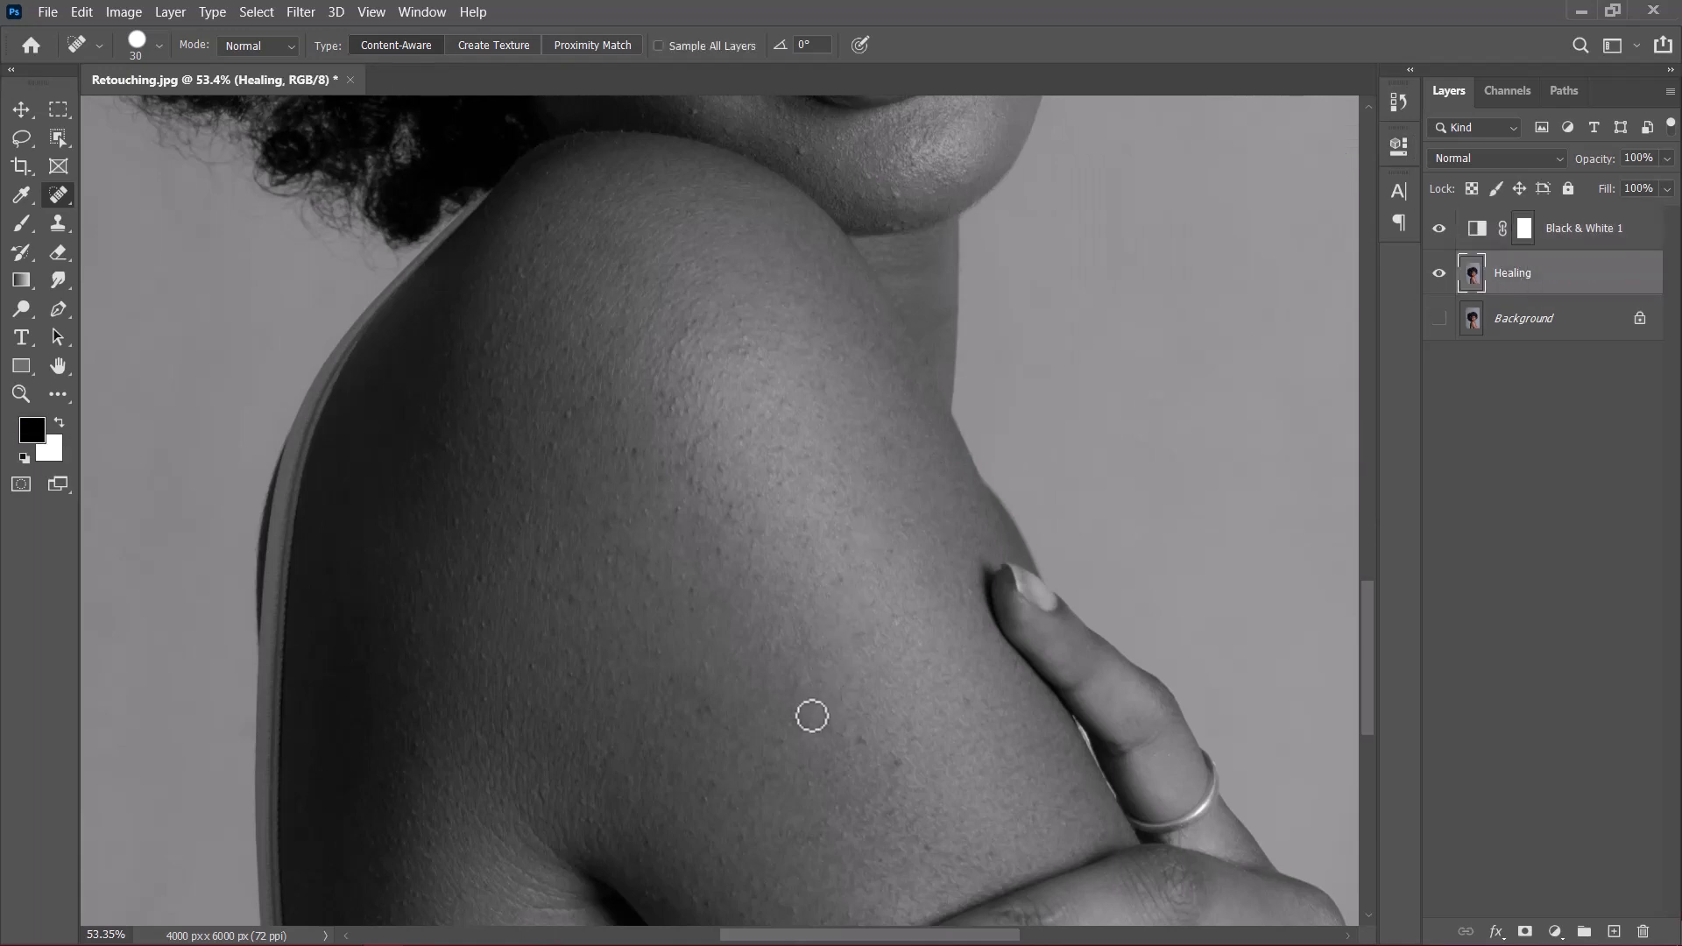
{"action": "left_click_drag", "start_coordinate": [811, 713], "coordinate": [834, 620]}
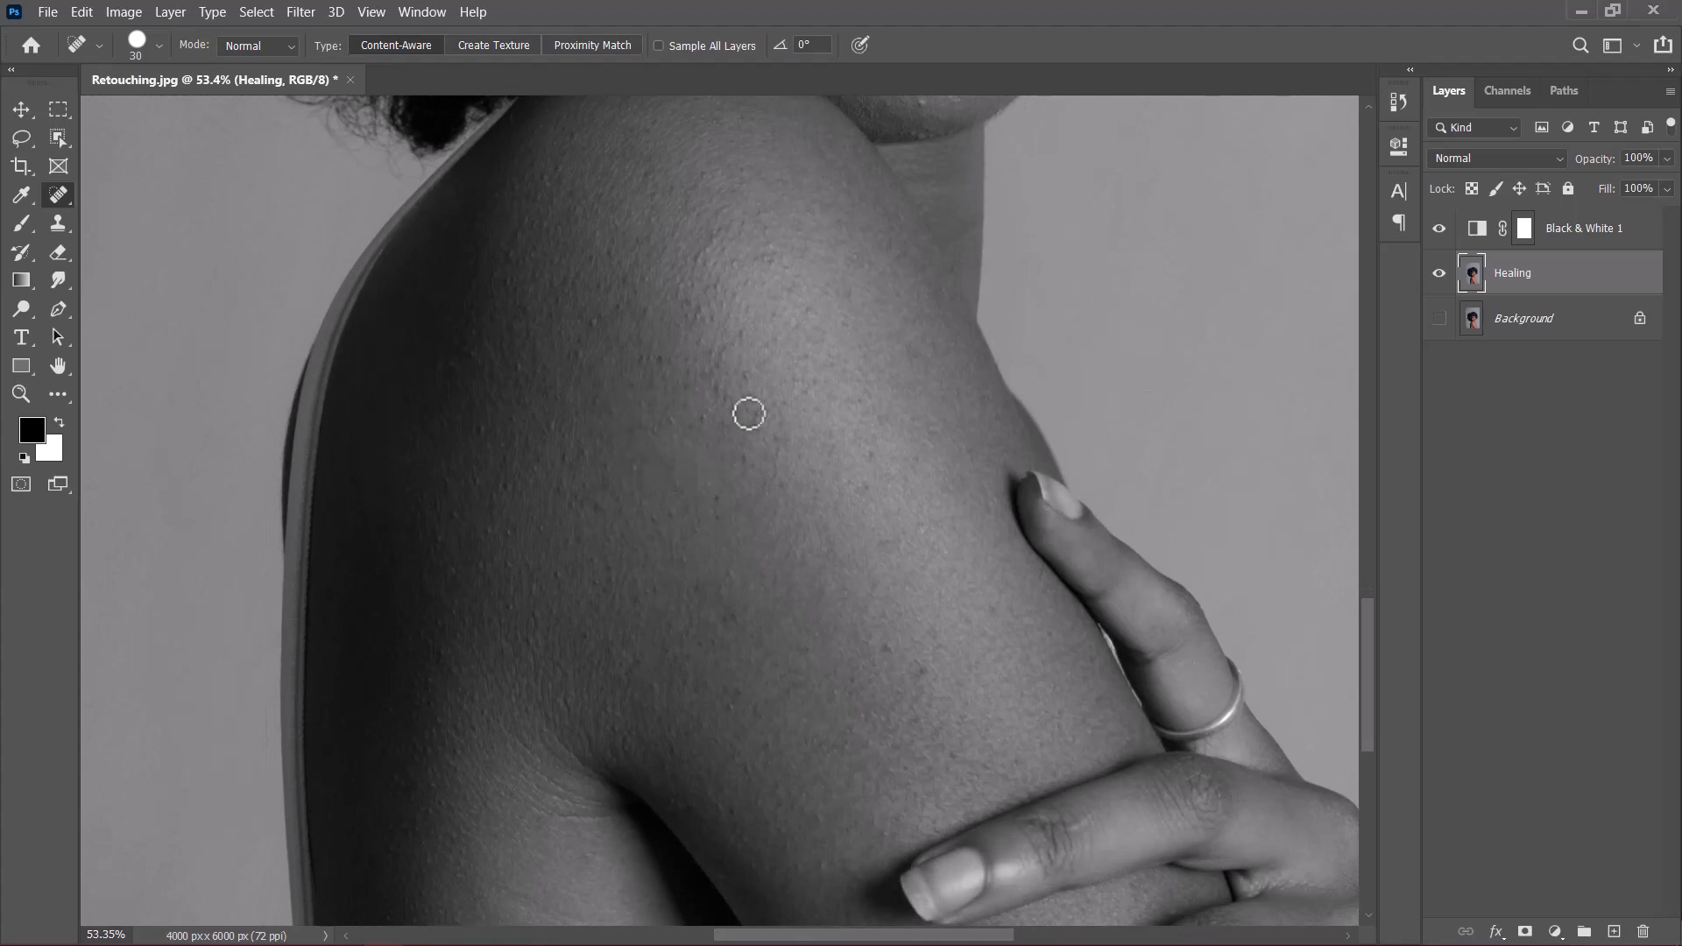
{"action": "scroll", "coordinate": [919, 683], "scroll_direction": "up", "scroll_amount": 3}
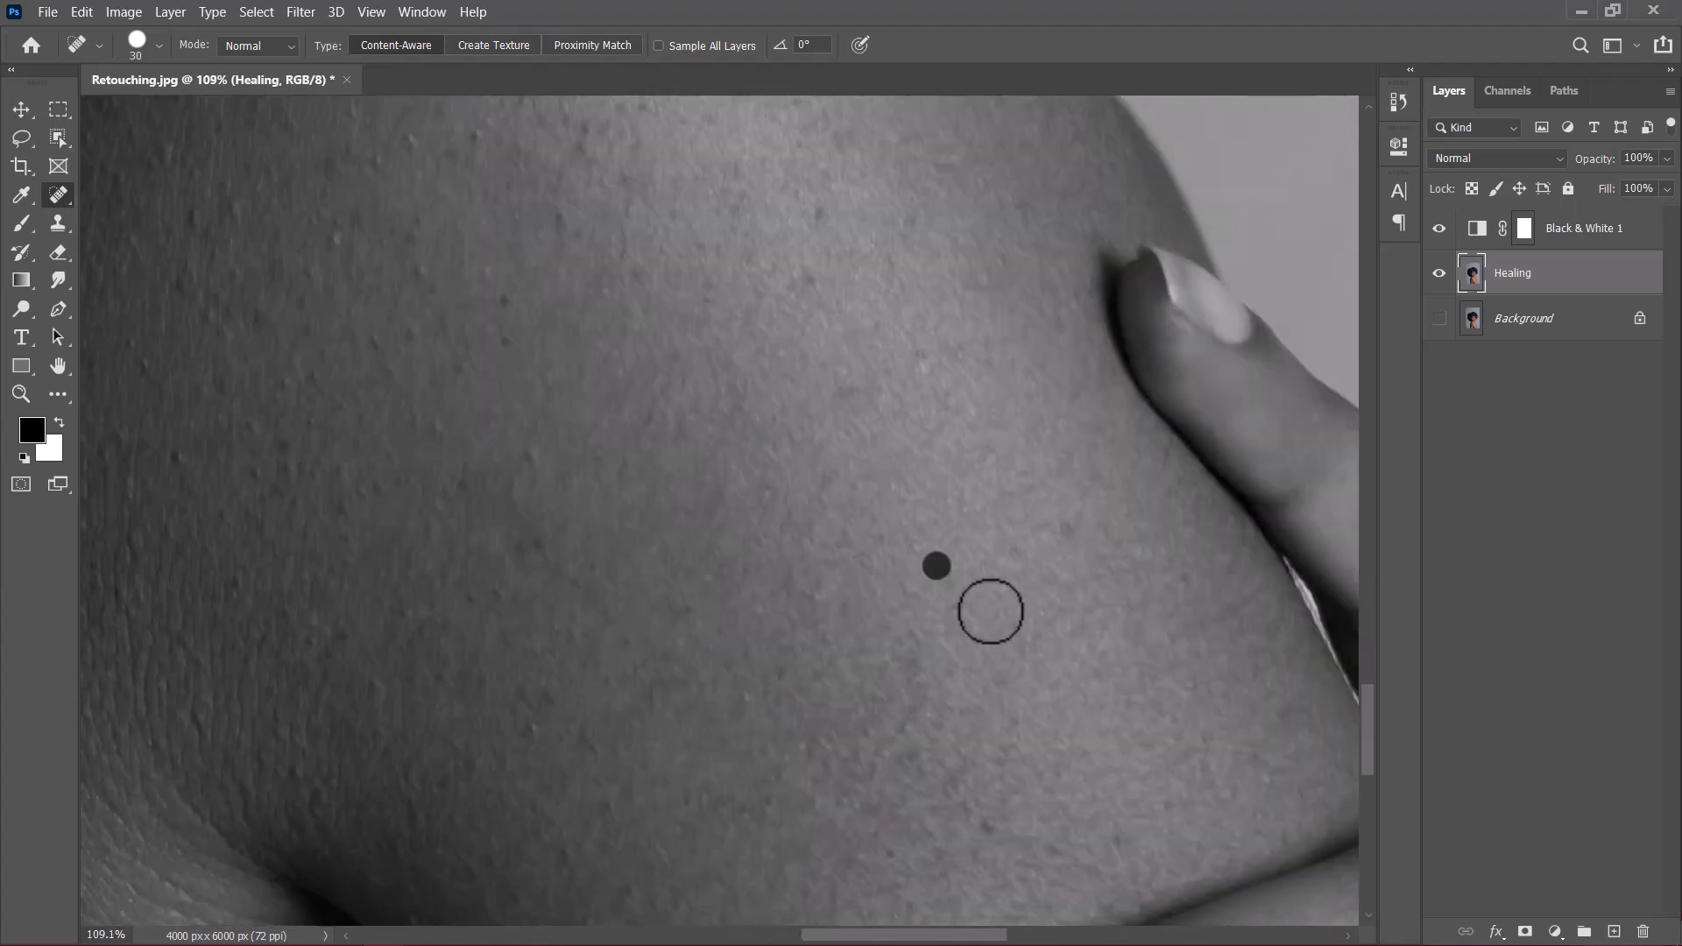
{"action": "left_click", "coordinate": [815, 218]}
{"action": "scroll", "coordinate": [754, 297], "scroll_direction": "up", "scroll_amount": 5}
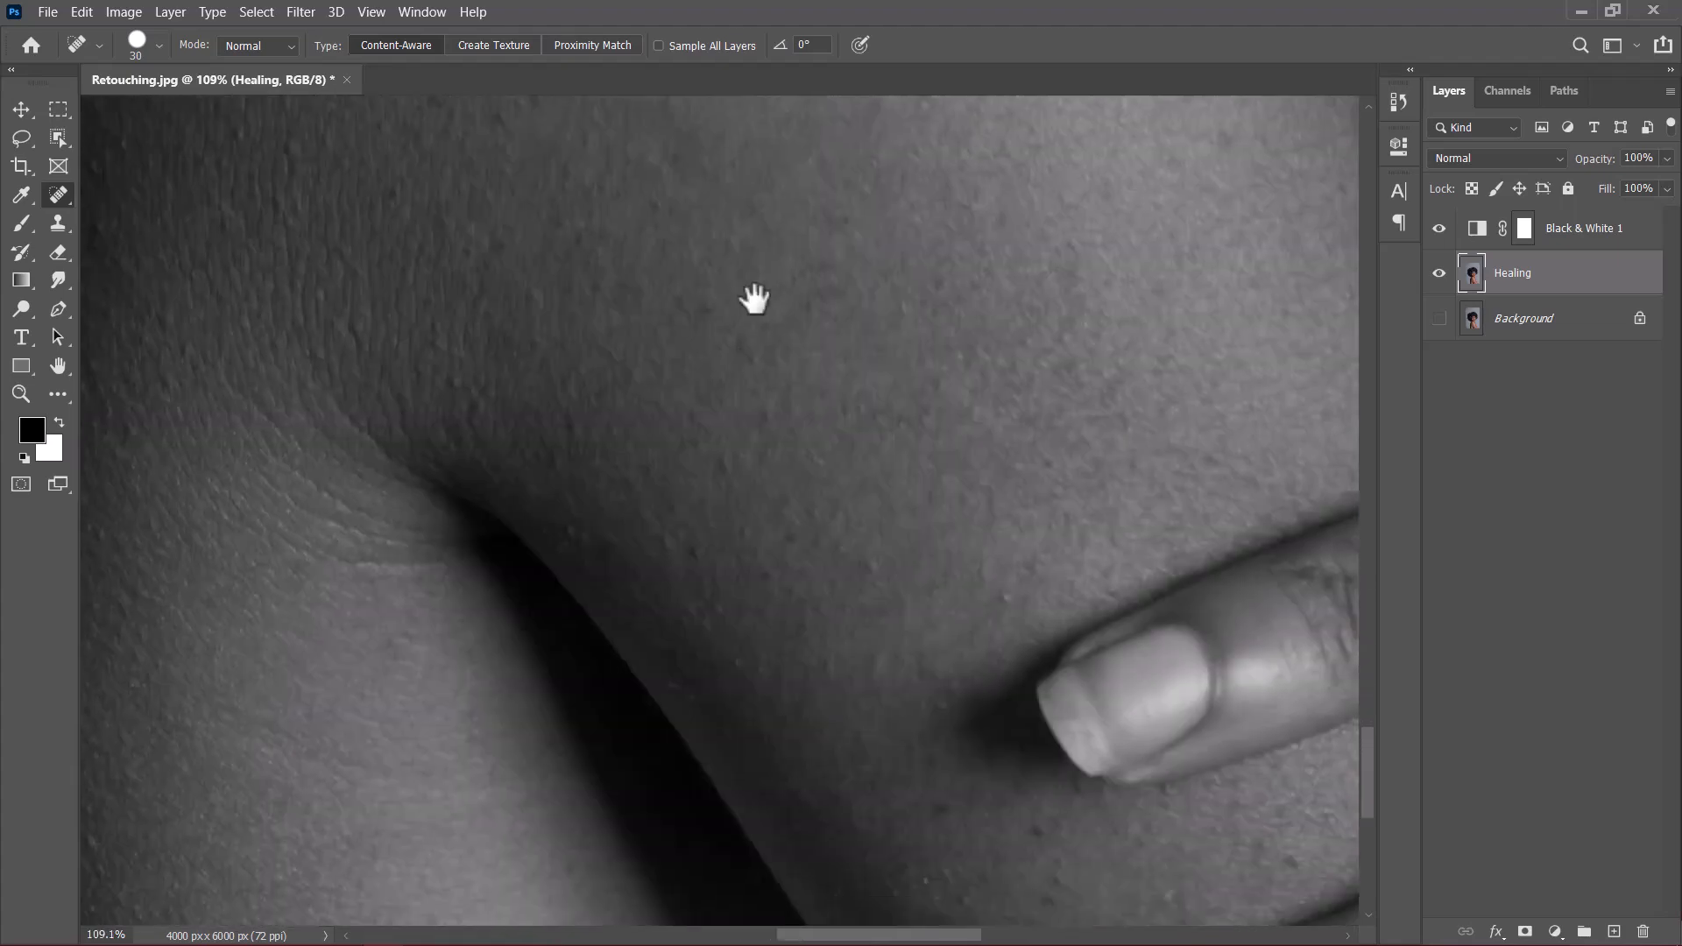
{"action": "scroll", "coordinate": [736, 438], "scroll_direction": "right", "scroll_amount": 1}
{"action": "scroll", "coordinate": [962, 571], "scroll_direction": "down", "scroll_amount": 4}
{"action": "scroll", "coordinate": [961, 571], "scroll_direction": "right", "scroll_amount": 1}
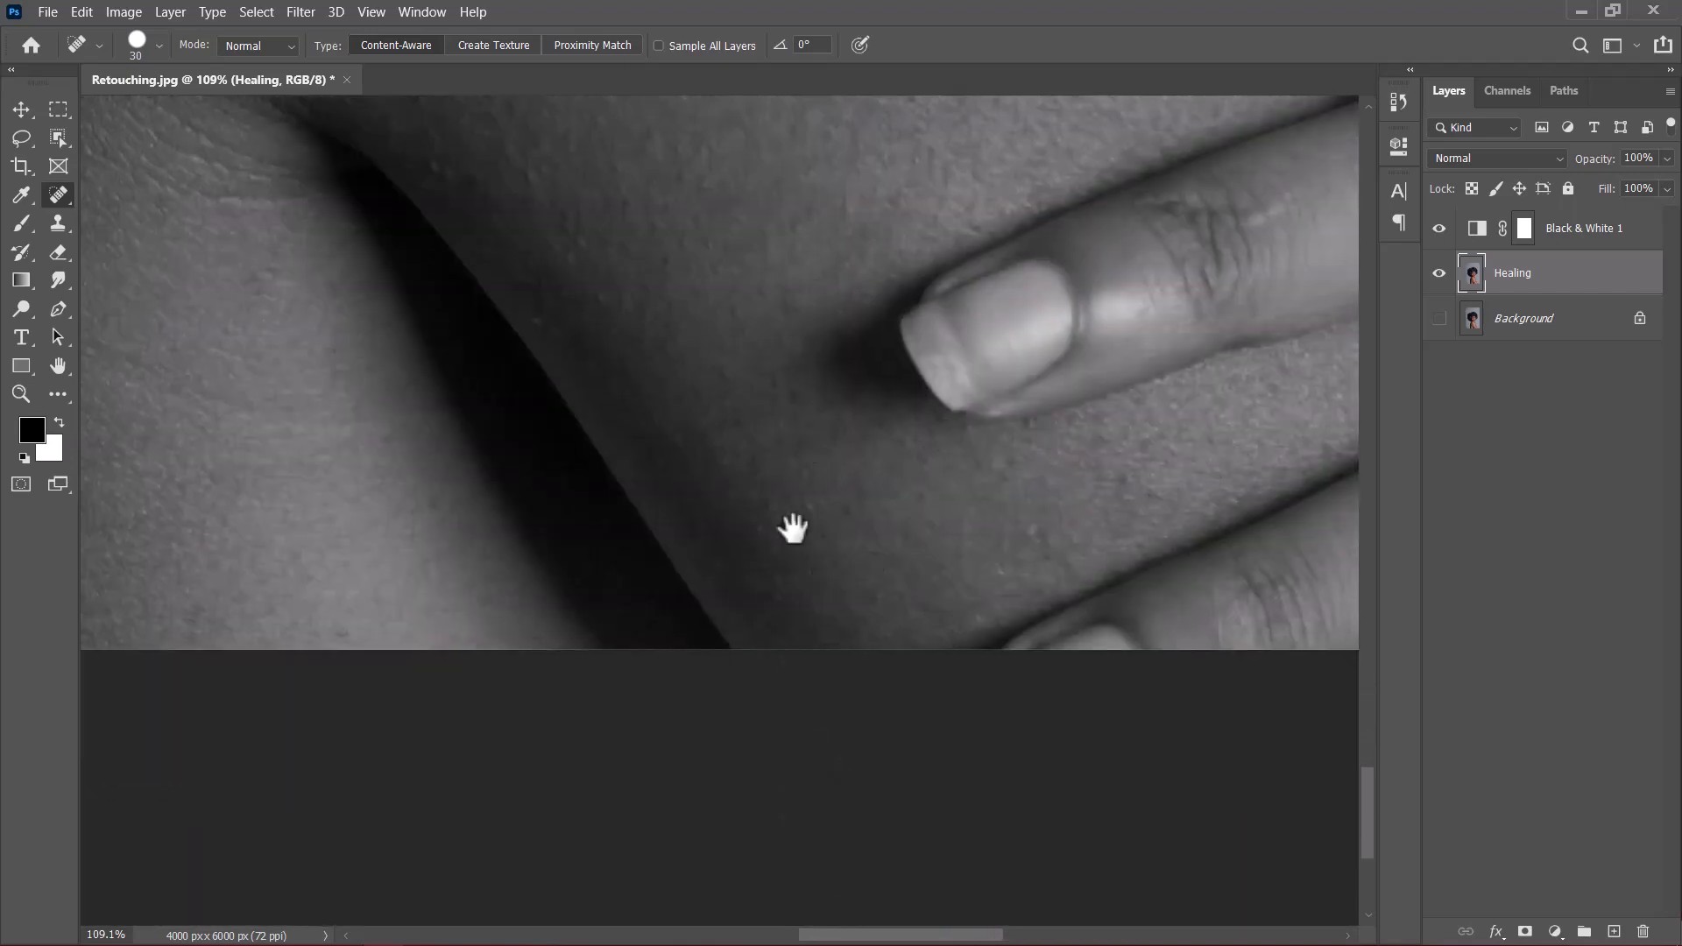
Step: Heal the blemishes on the shaded side of the arm and around the armpit crease
{"action": "scroll", "coordinate": [788, 525], "scroll_direction": "up", "scroll_amount": 4}
{"action": "scroll", "coordinate": [788, 526], "scroll_direction": "left", "scroll_amount": 1}
{"action": "scroll", "coordinate": [949, 533], "scroll_direction": "up", "scroll_amount": 4}
{"action": "scroll", "coordinate": [949, 534], "scroll_direction": "left", "scroll_amount": 1}
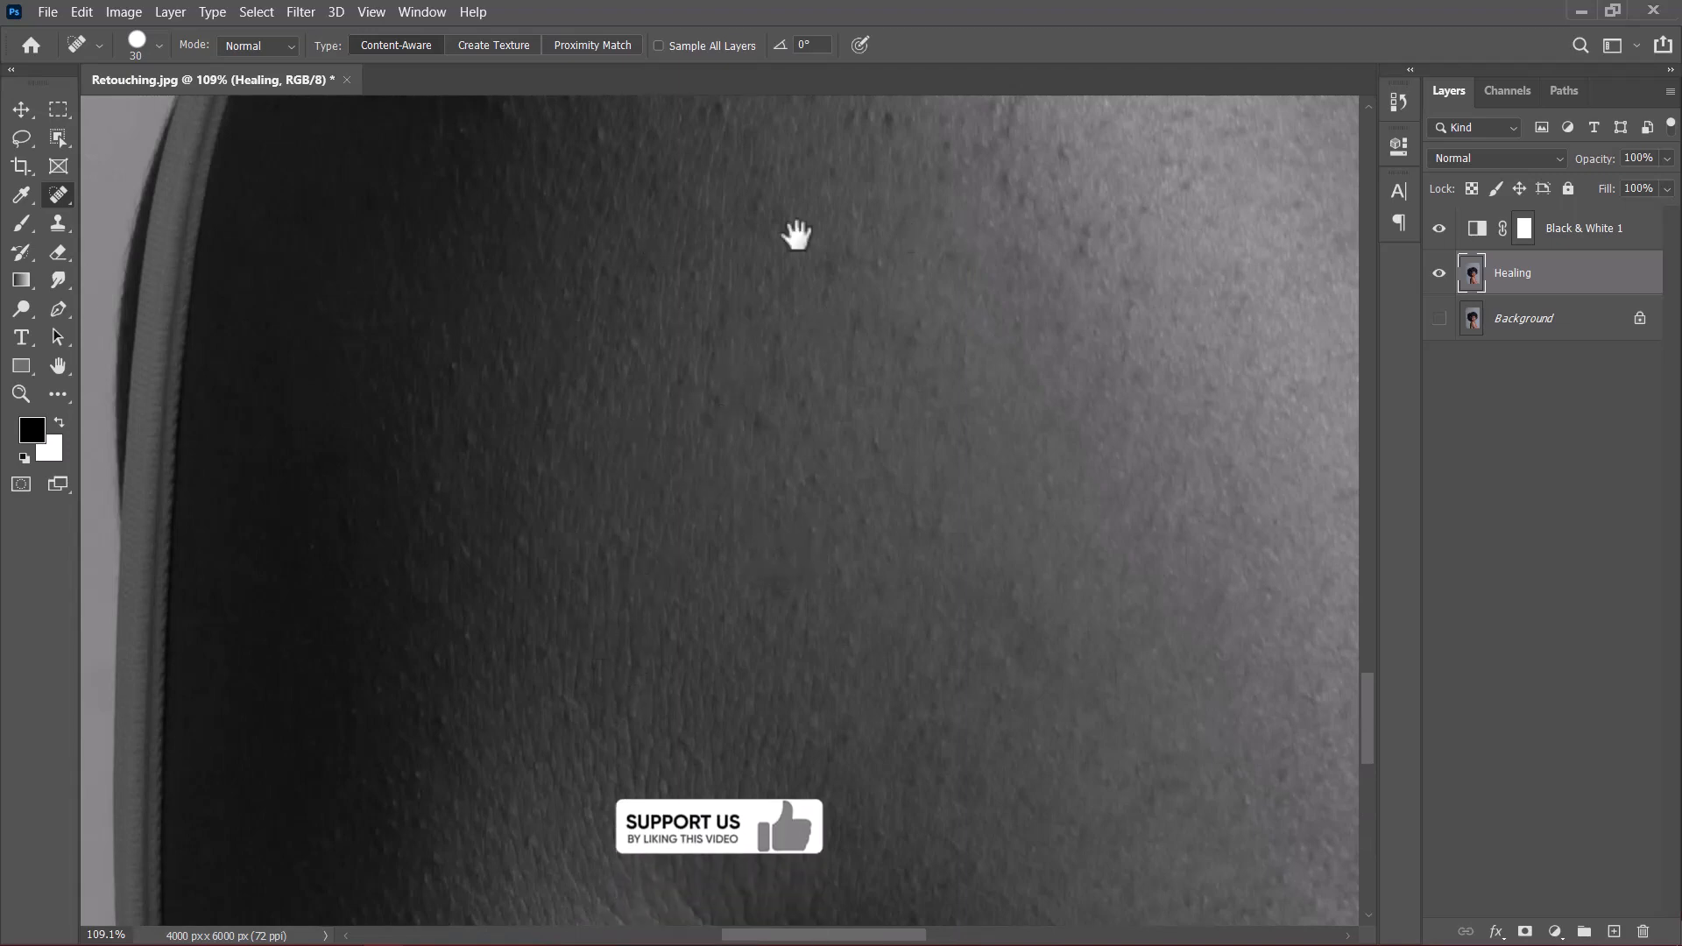
{"action": "scroll", "coordinate": [658, 565], "scroll_direction": "down", "scroll_amount": 3}
{"action": "scroll", "coordinate": [658, 565], "scroll_direction": "right", "scroll_amount": 1}
{"action": "left_click_drag", "start_coordinate": [658, 565], "coordinate": [937, 348]}
{"action": "left_click_drag", "start_coordinate": [937, 349], "coordinate": [695, 357]}
{"action": "left_click", "coordinate": [696, 388]}
{"action": "left_click", "coordinate": [599, 410]}
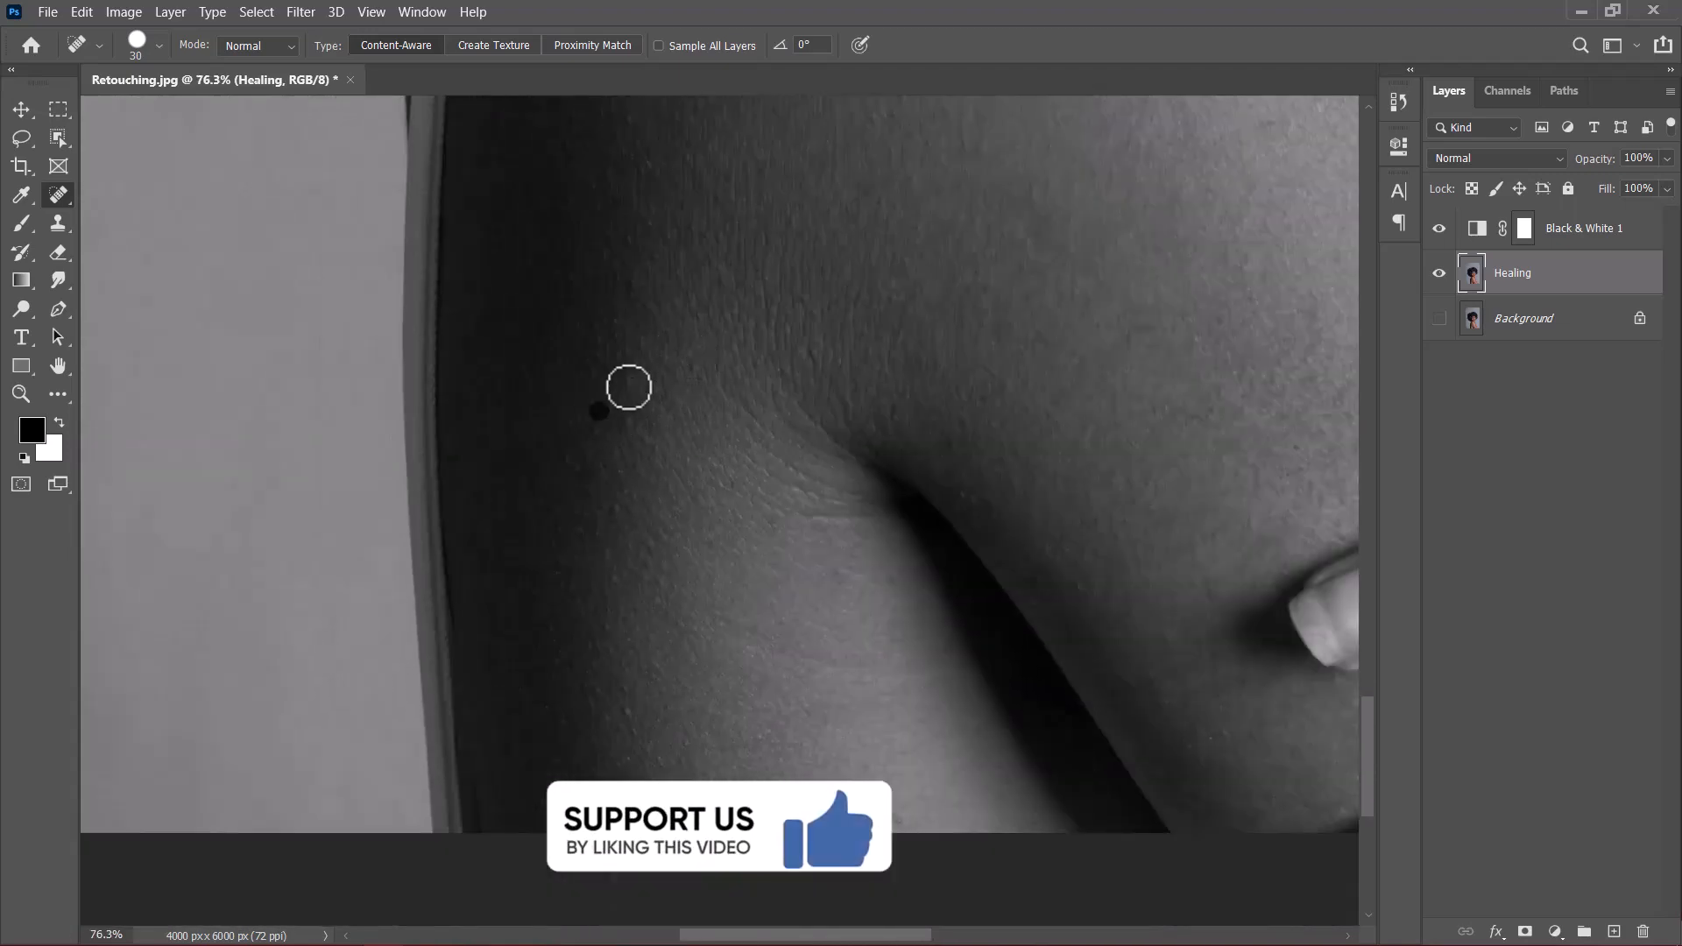
{"action": "left_click", "coordinate": [632, 499]}
{"action": "left_click_drag", "start_coordinate": [614, 470], "coordinate": [744, 470]}
{"action": "left_click_drag", "start_coordinate": [1007, 158], "coordinate": [694, 708]}
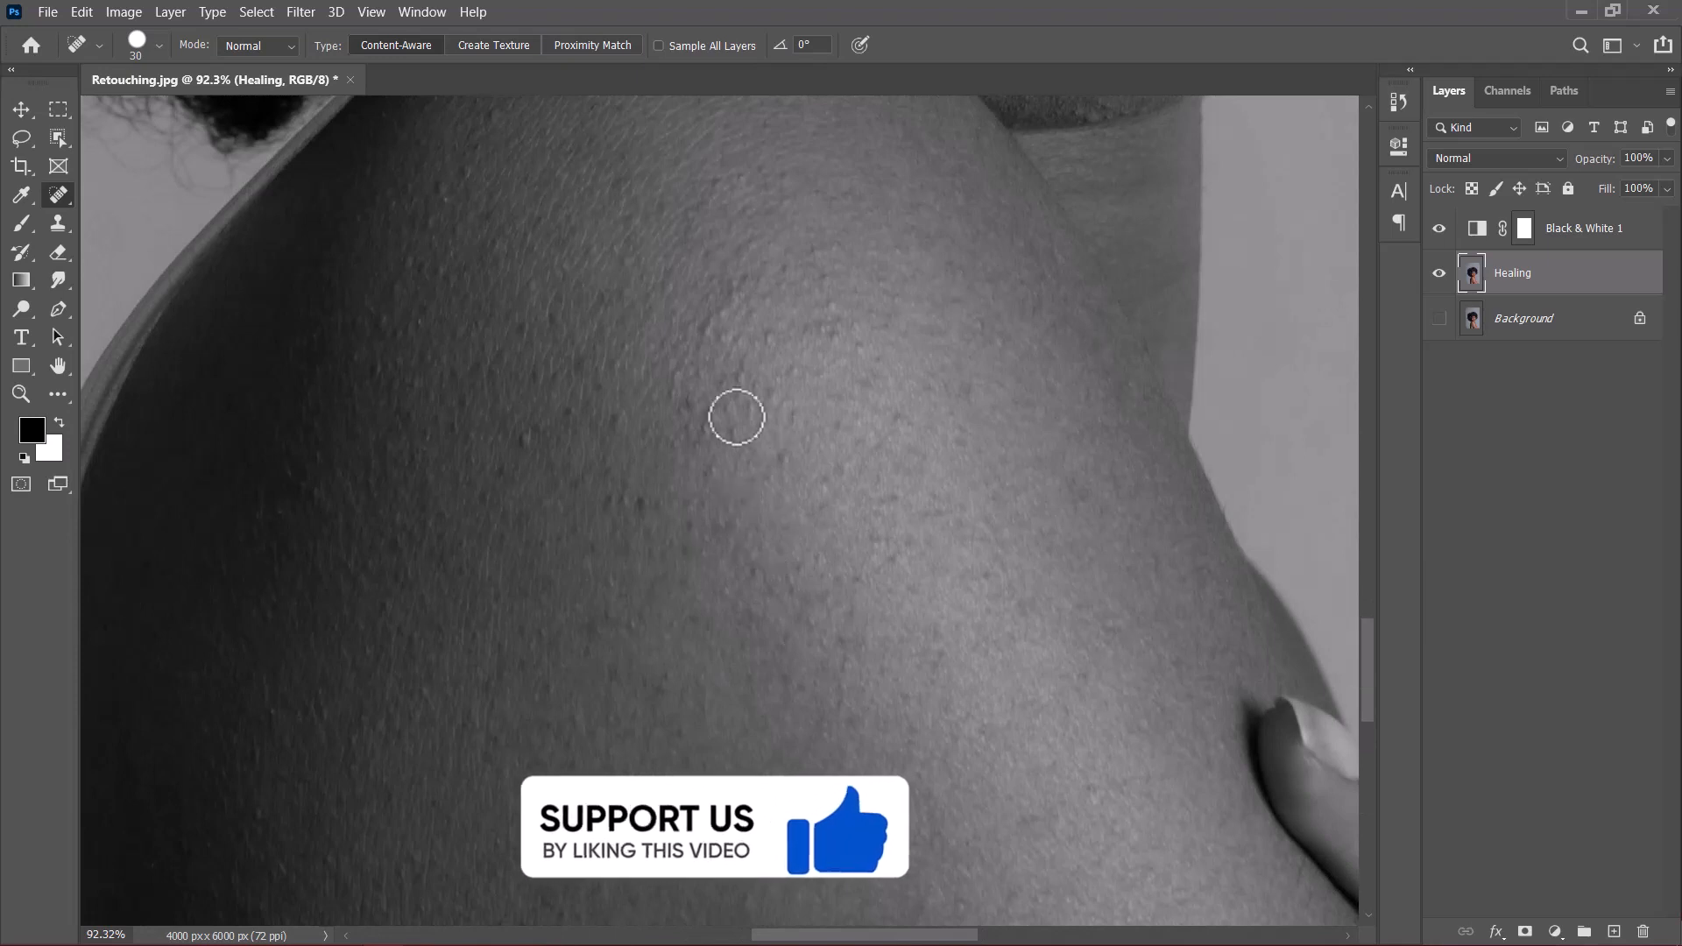
Step: Heal the dark spots and bumps across the shoulder
{"action": "left_click", "coordinate": [720, 420]}
{"action": "left_click", "coordinate": [648, 500]}
{"action": "left_click", "coordinate": [514, 438]}
{"action": "left_click", "coordinate": [596, 375]}
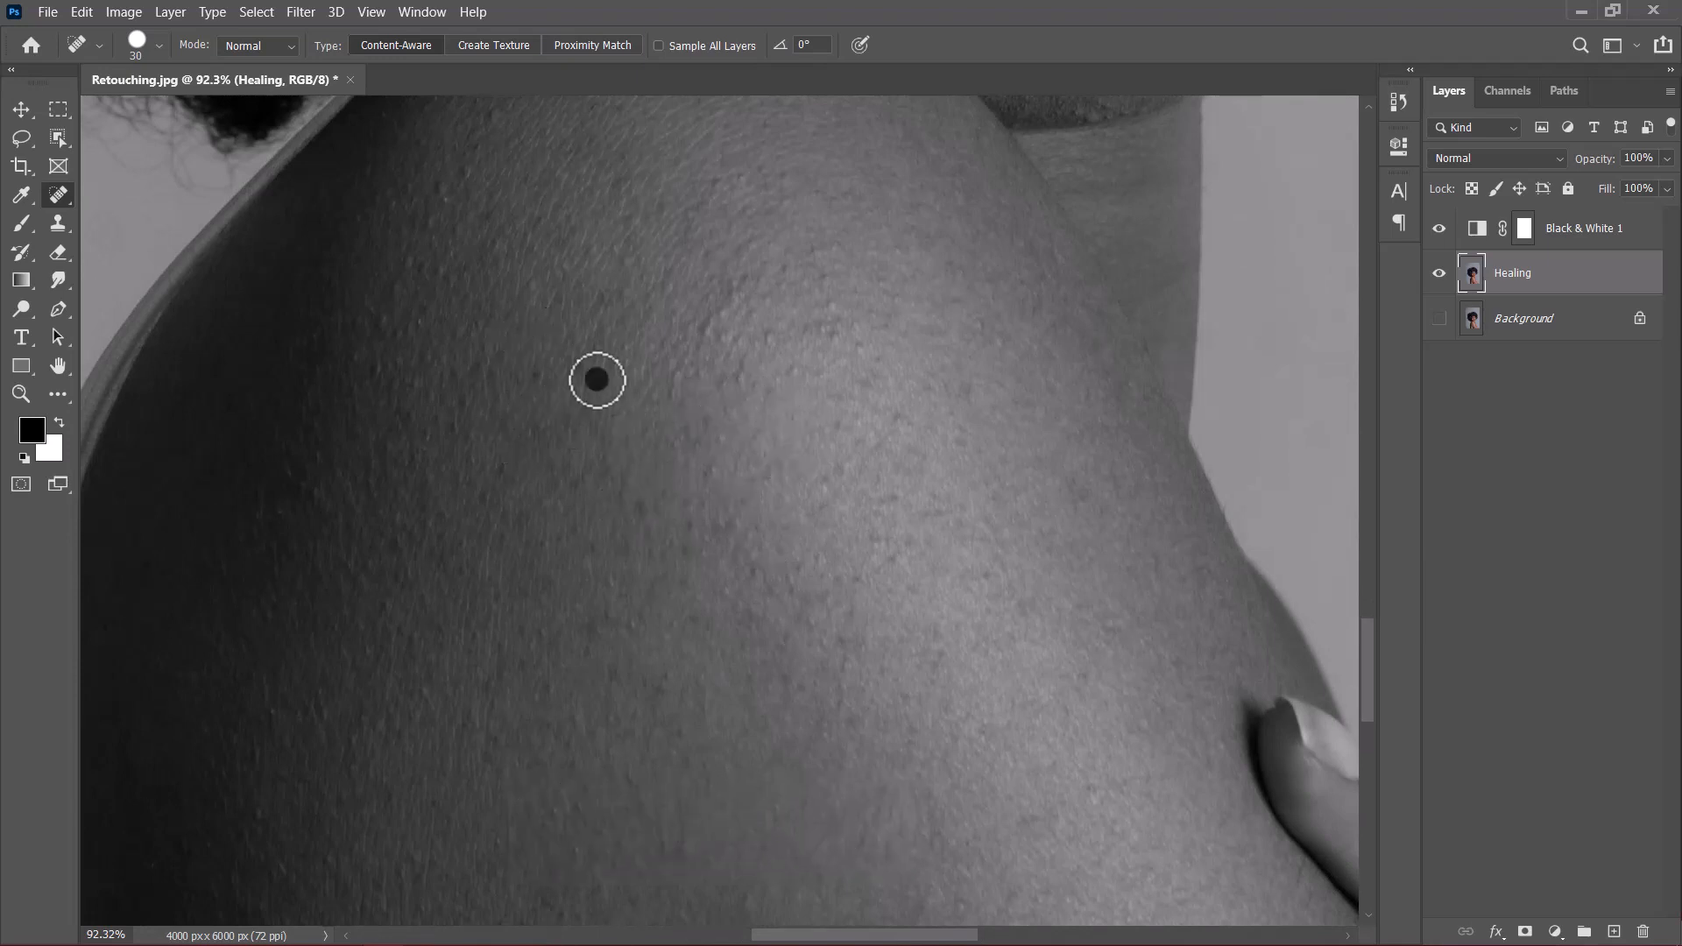
{"action": "left_click", "coordinate": [835, 328]}
{"action": "left_click_drag", "start_coordinate": [736, 304], "coordinate": [859, 473]}
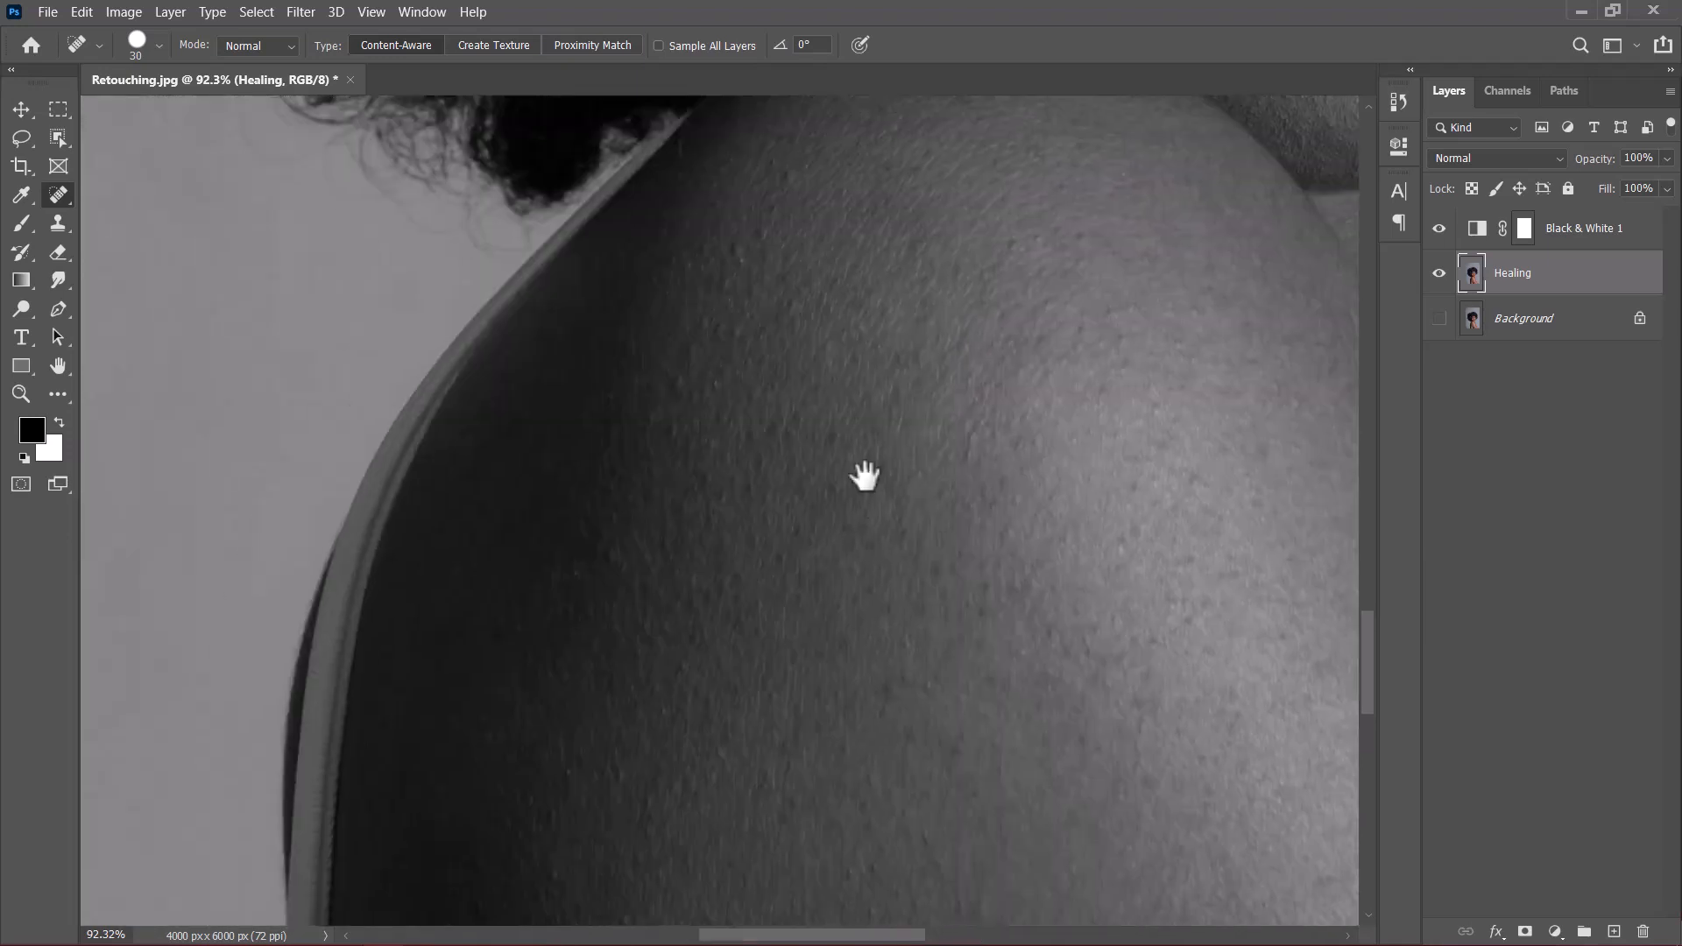
{"action": "left_click_drag", "start_coordinate": [938, 266], "coordinate": [960, 140]}
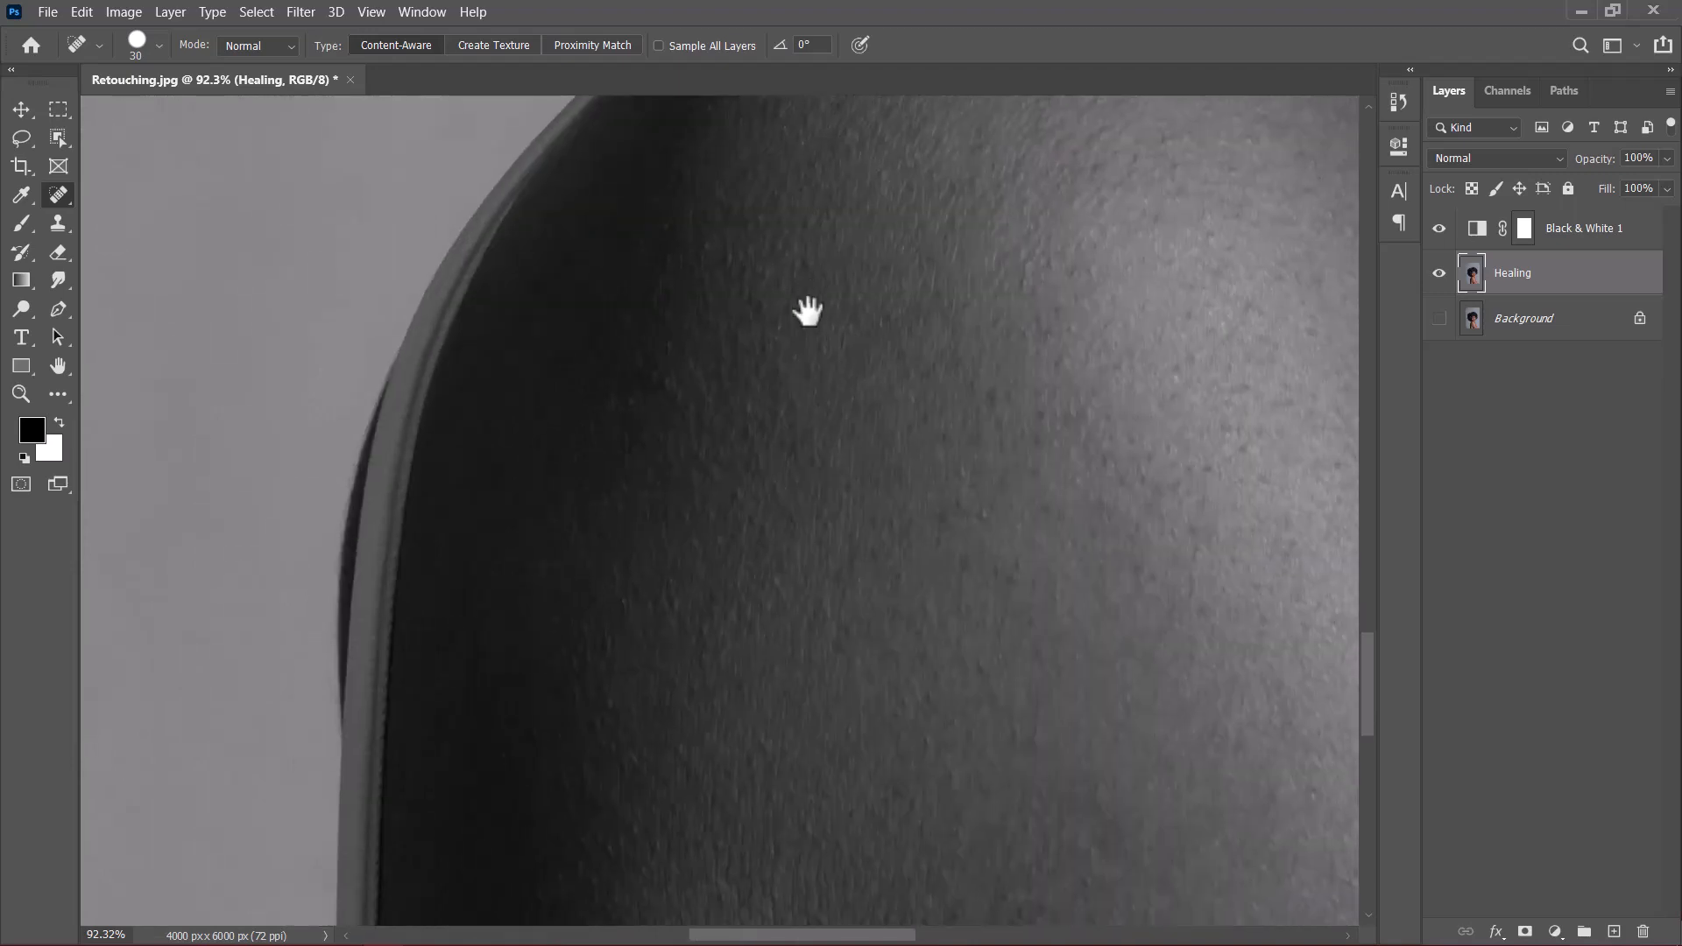
Step: Heal the blemishes on the face, covering the chin, cheeks and the area between the eyes
{"action": "mouse_move", "coordinate": [943, 522]}
{"action": "left_mouse_down"}
{"action": "mouse_move", "coordinate": [882, 413]}
{"action": "mouse_move", "coordinate": [720, 491]}
{"action": "mouse_move", "coordinate": [683, 680]}
{"action": "mouse_move", "coordinate": [695, 600]}
{"action": "mouse_move", "coordinate": [455, 706]}
{"action": "mouse_move", "coordinate": [739, 634]}
{"action": "left_mouse_up"}
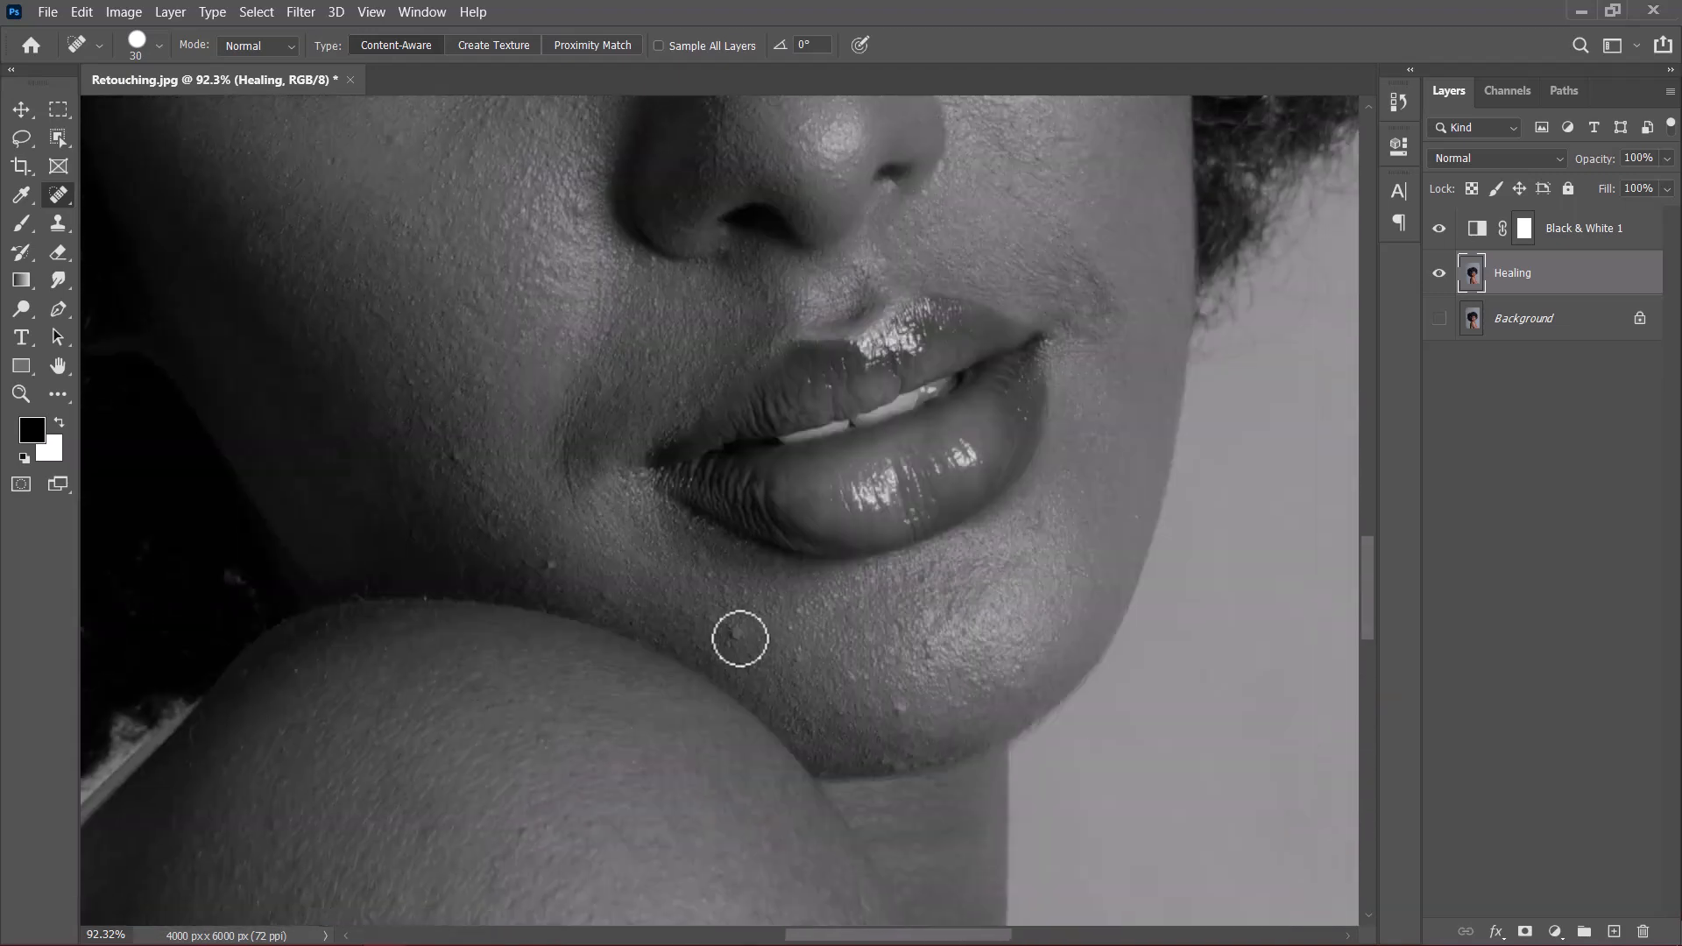
{"action": "left_click_drag", "start_coordinate": [625, 308], "coordinate": [796, 724]}
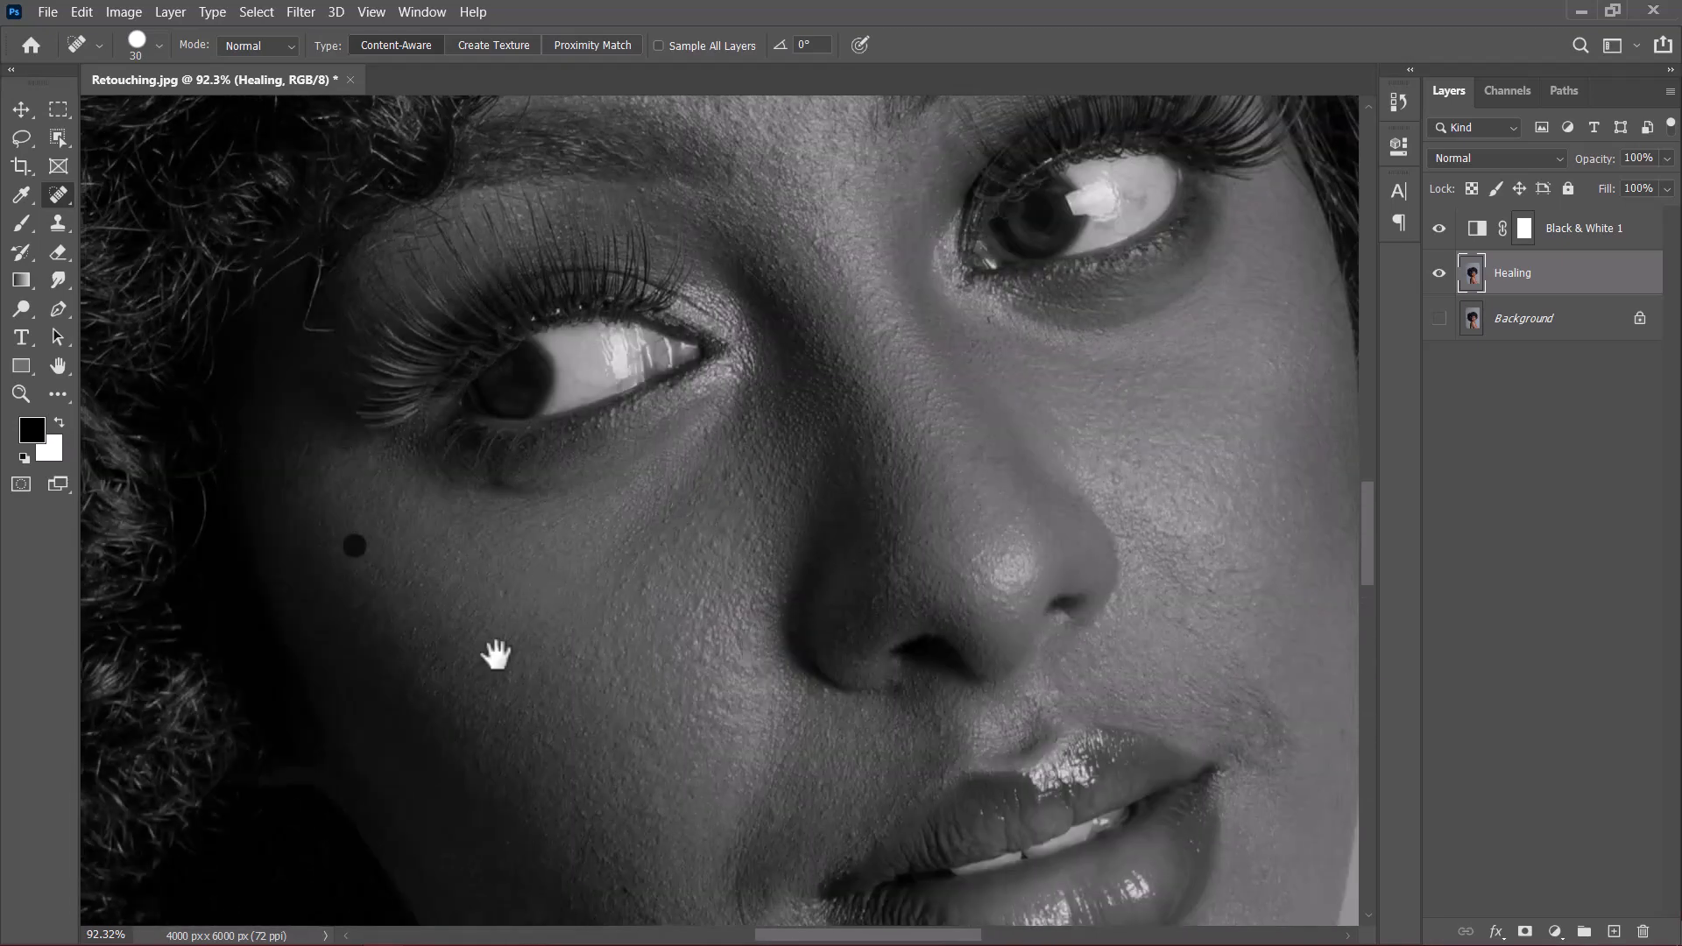
{"action": "scroll", "coordinate": [849, 653], "scroll_direction": "down", "scroll_amount": 1}
{"action": "scroll", "coordinate": [732, 732], "scroll_direction": "up", "scroll_amount": 5}
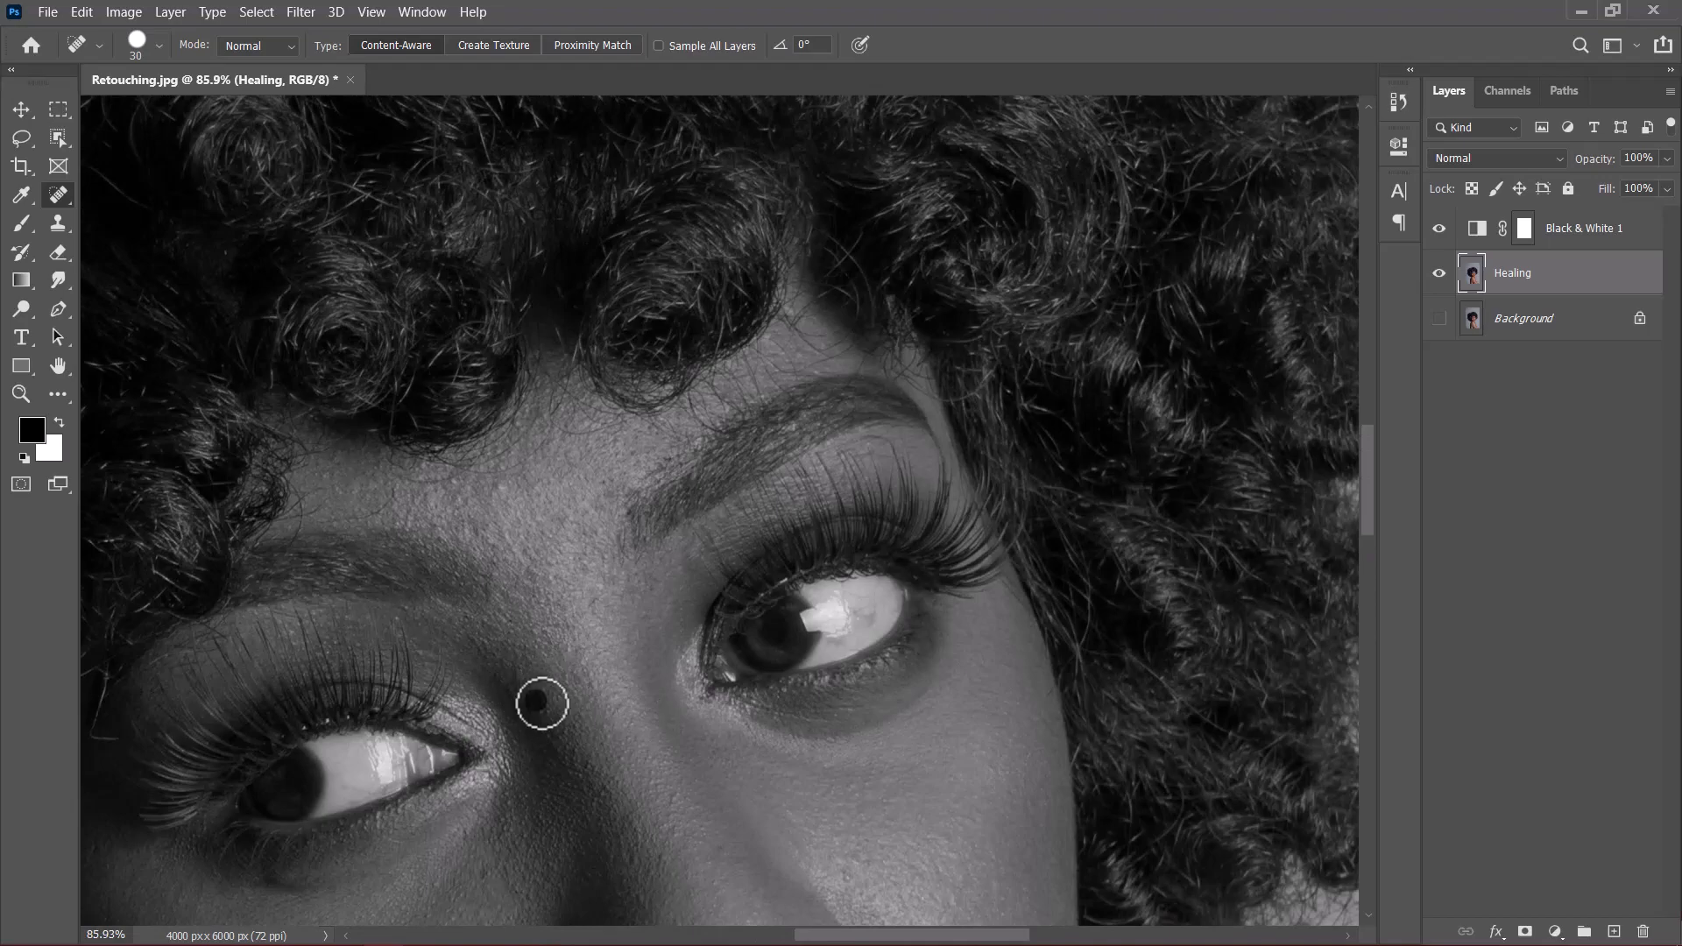
{"action": "scroll", "coordinate": [1065, 784], "scroll_direction": "down", "scroll_amount": 6}
{"action": "scroll", "coordinate": [619, 409], "scroll_direction": "up", "scroll_amount": 5}
{"action": "scroll", "coordinate": [548, 529], "scroll_direction": "down", "scroll_amount": 5}
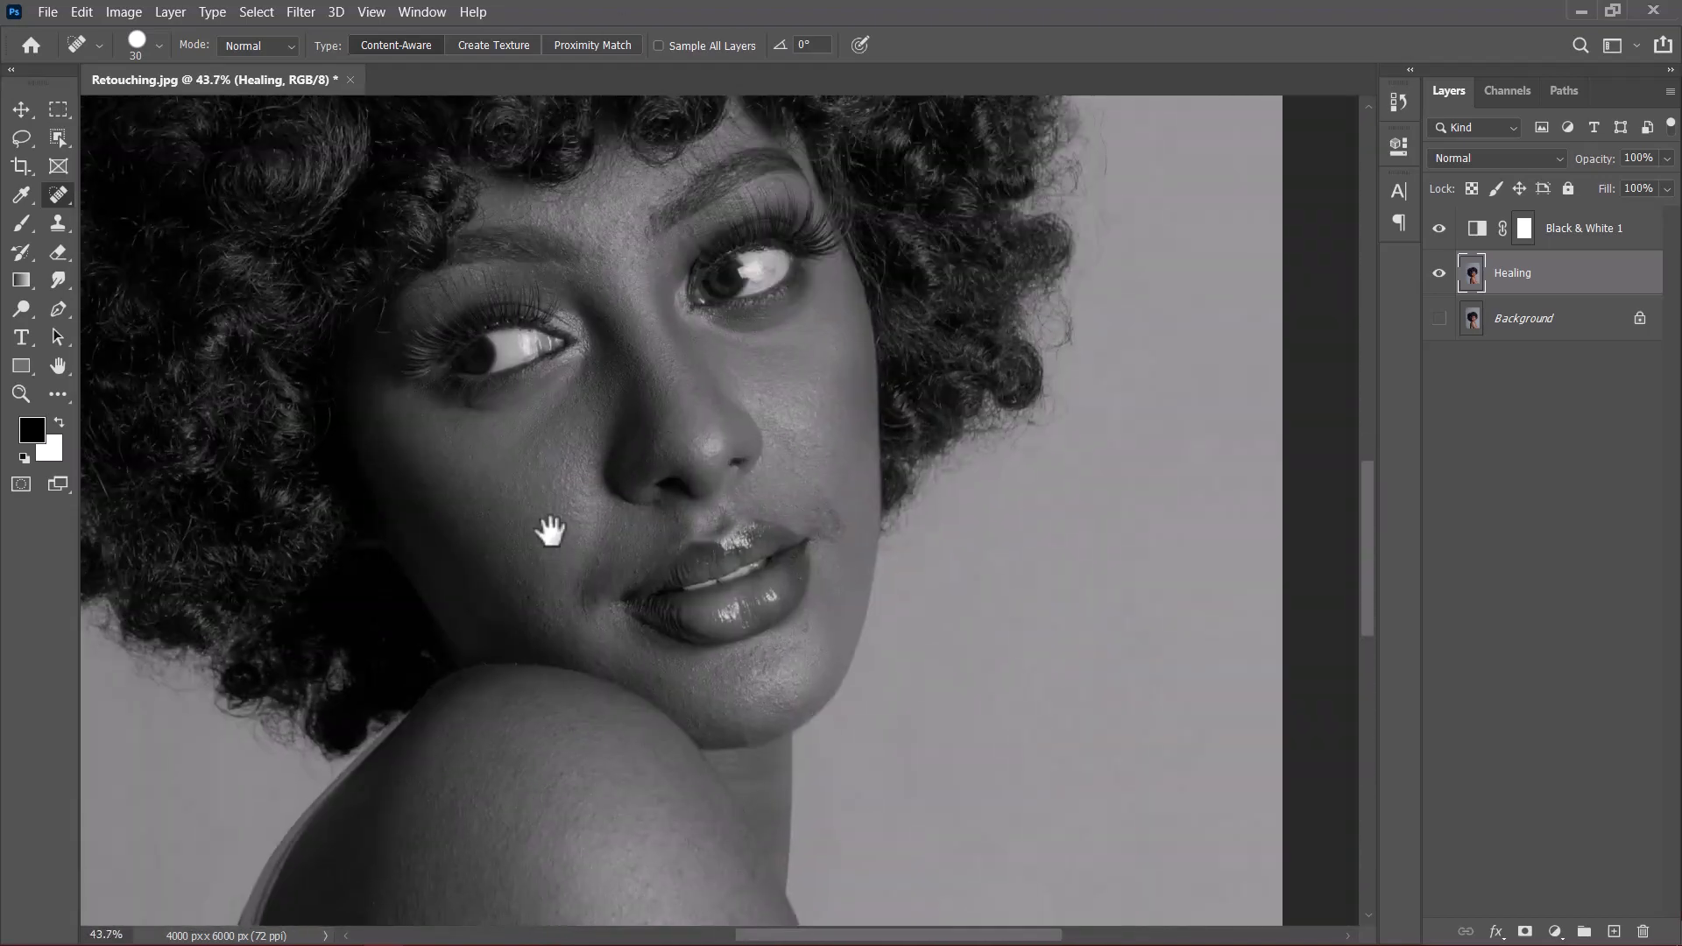
{"action": "scroll", "coordinate": [901, 499], "scroll_direction": "up", "scroll_amount": 6}
{"action": "left_click_drag", "start_coordinate": [901, 499], "coordinate": [601, 724]}
{"action": "scroll", "coordinate": [950, 725], "scroll_direction": "down", "scroll_amount": 3}
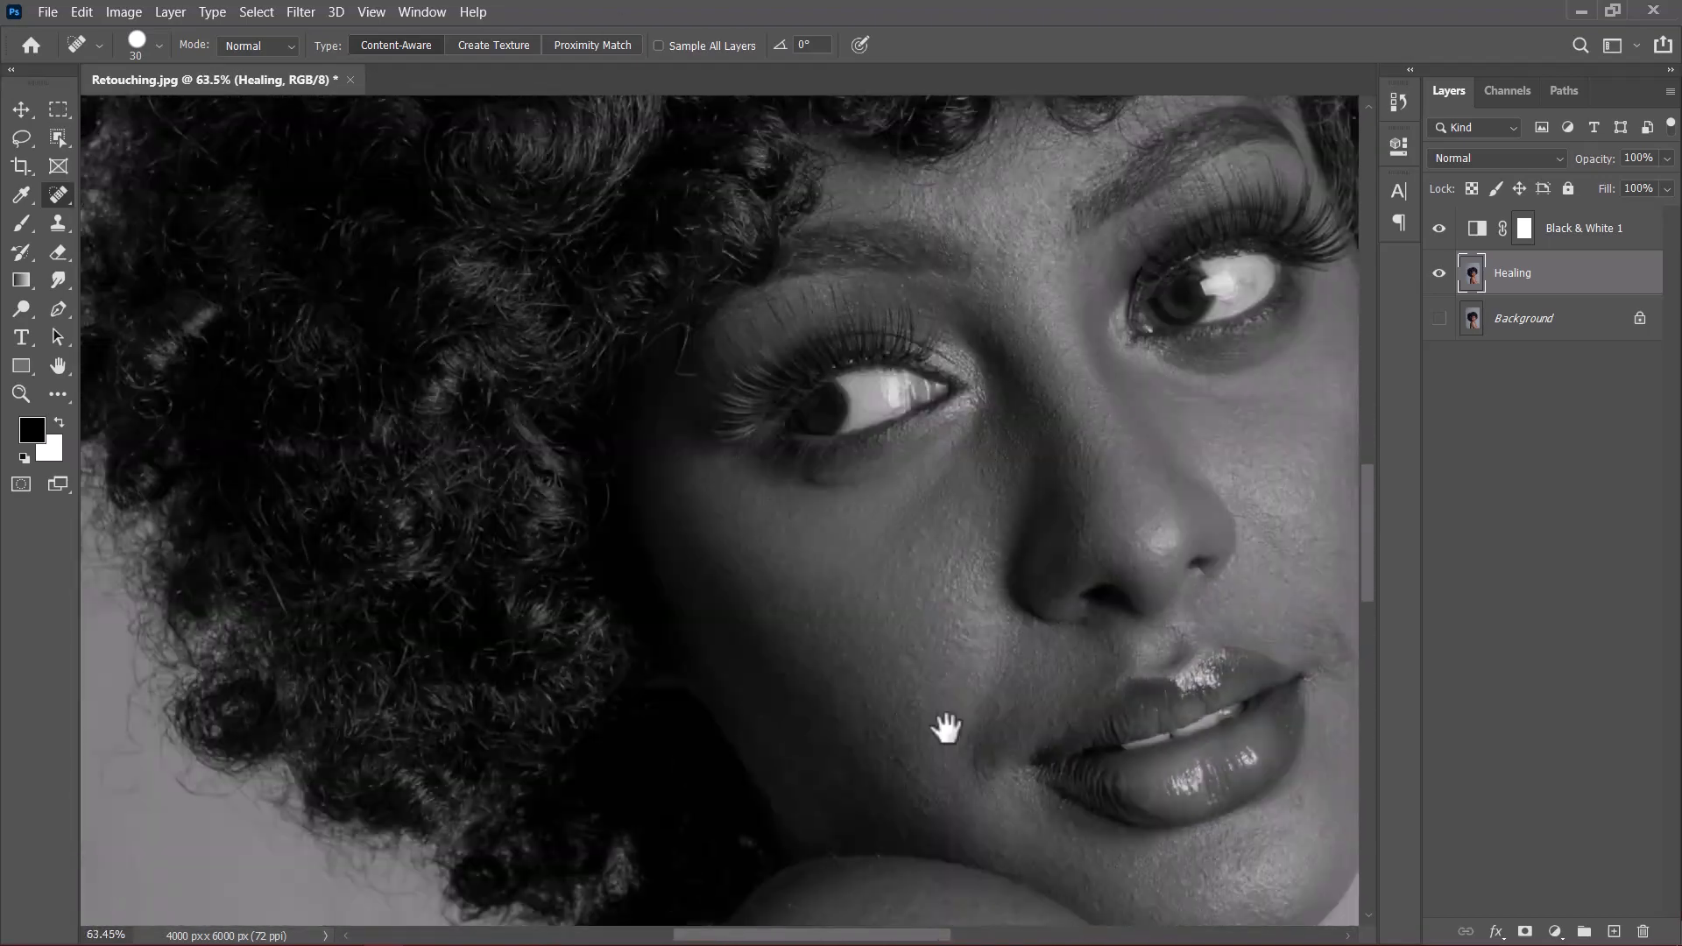
{"action": "scroll", "coordinate": [789, 575], "scroll_direction": "up", "scroll_amount": 3}
Step: Delete the Black & White 1 adjustment layer
{"action": "scroll", "coordinate": [780, 455], "scroll_direction": "down", "scroll_amount": 3}
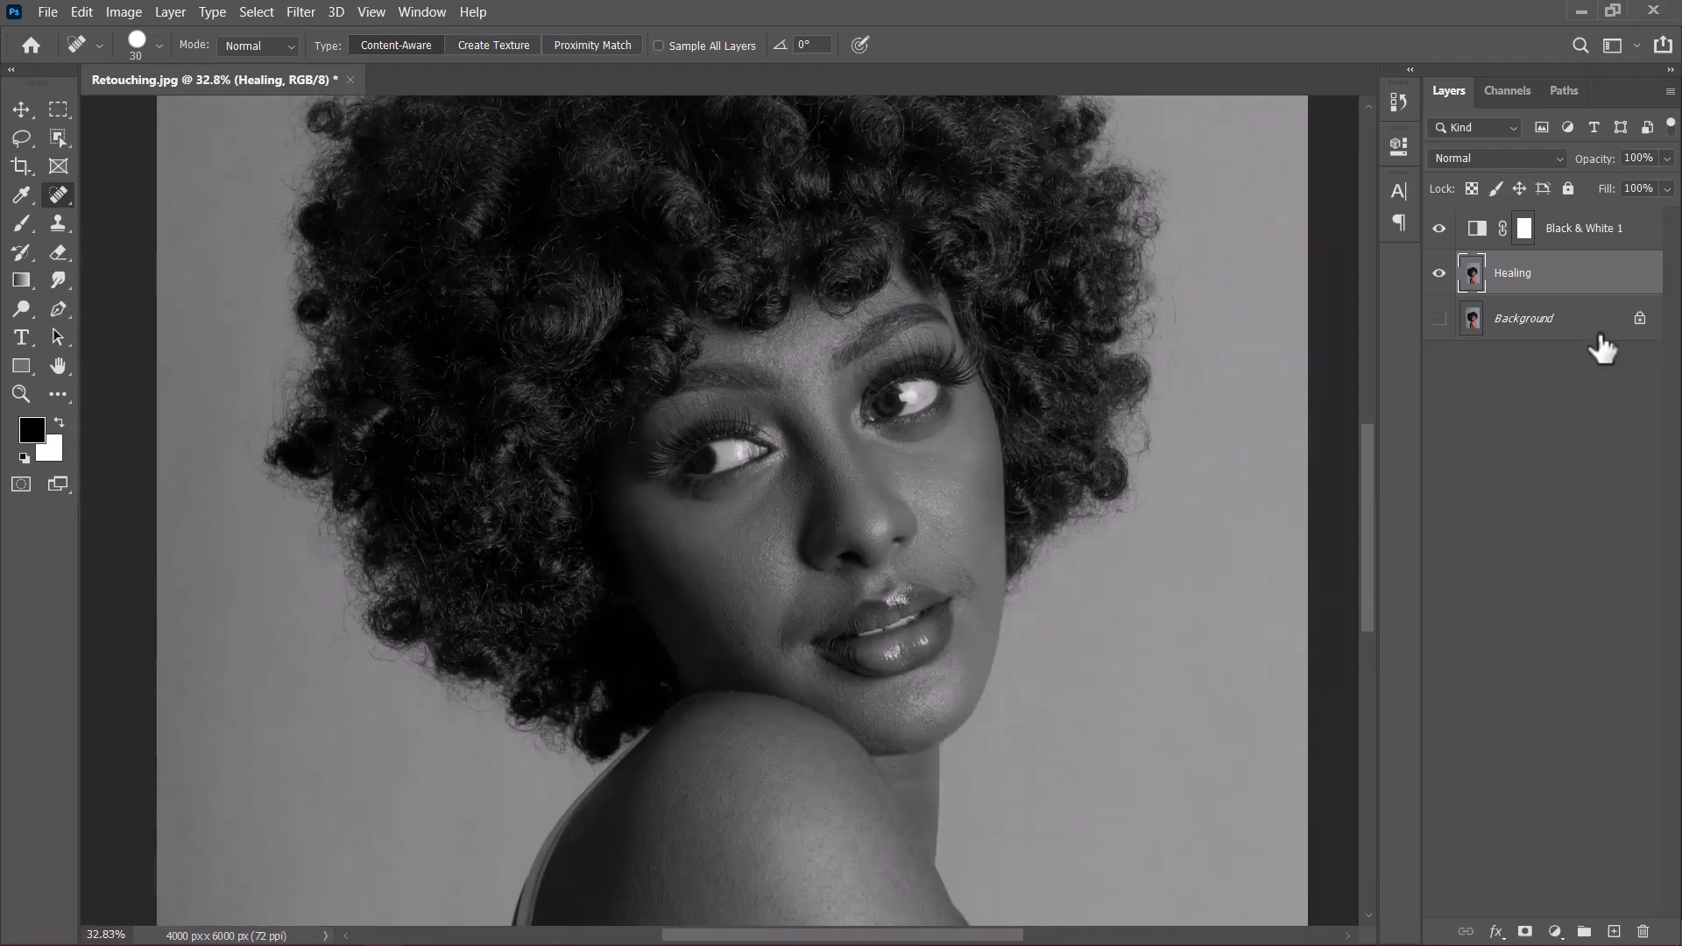
{"action": "left_click_drag", "start_coordinate": [1591, 234], "coordinate": [1643, 931]}
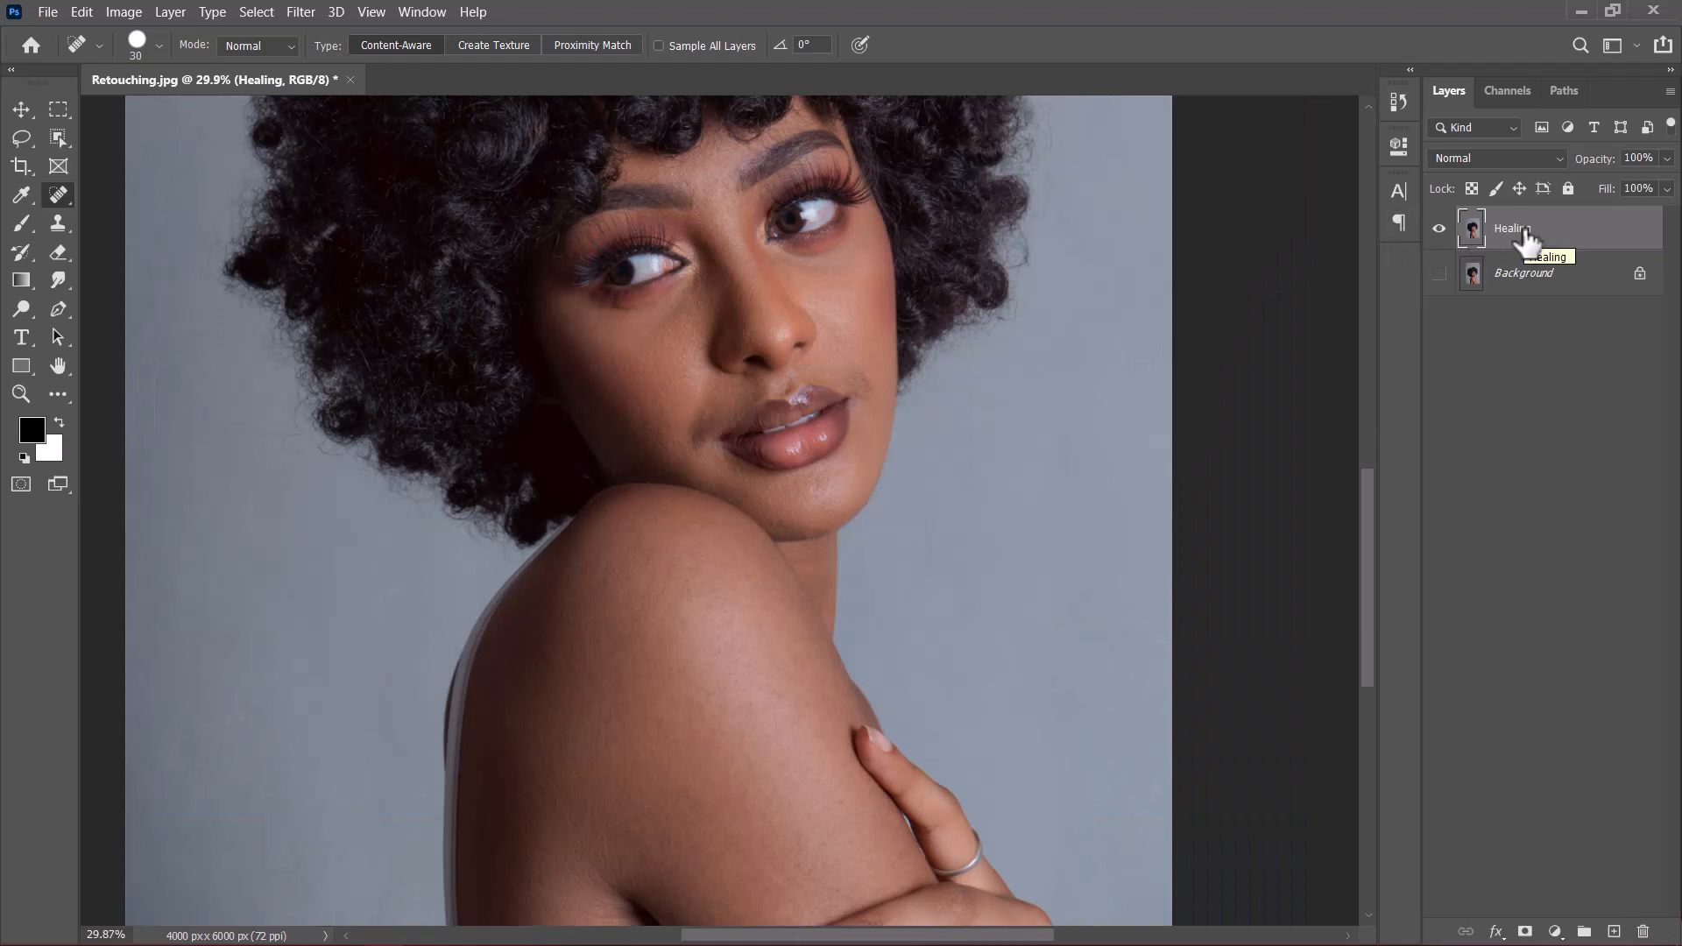
Step: Duplicate the Healing layer twice as "Color" and, on top, "Textures", and hide the Healing layer
{"action": "key", "text": "ctrl+j"}
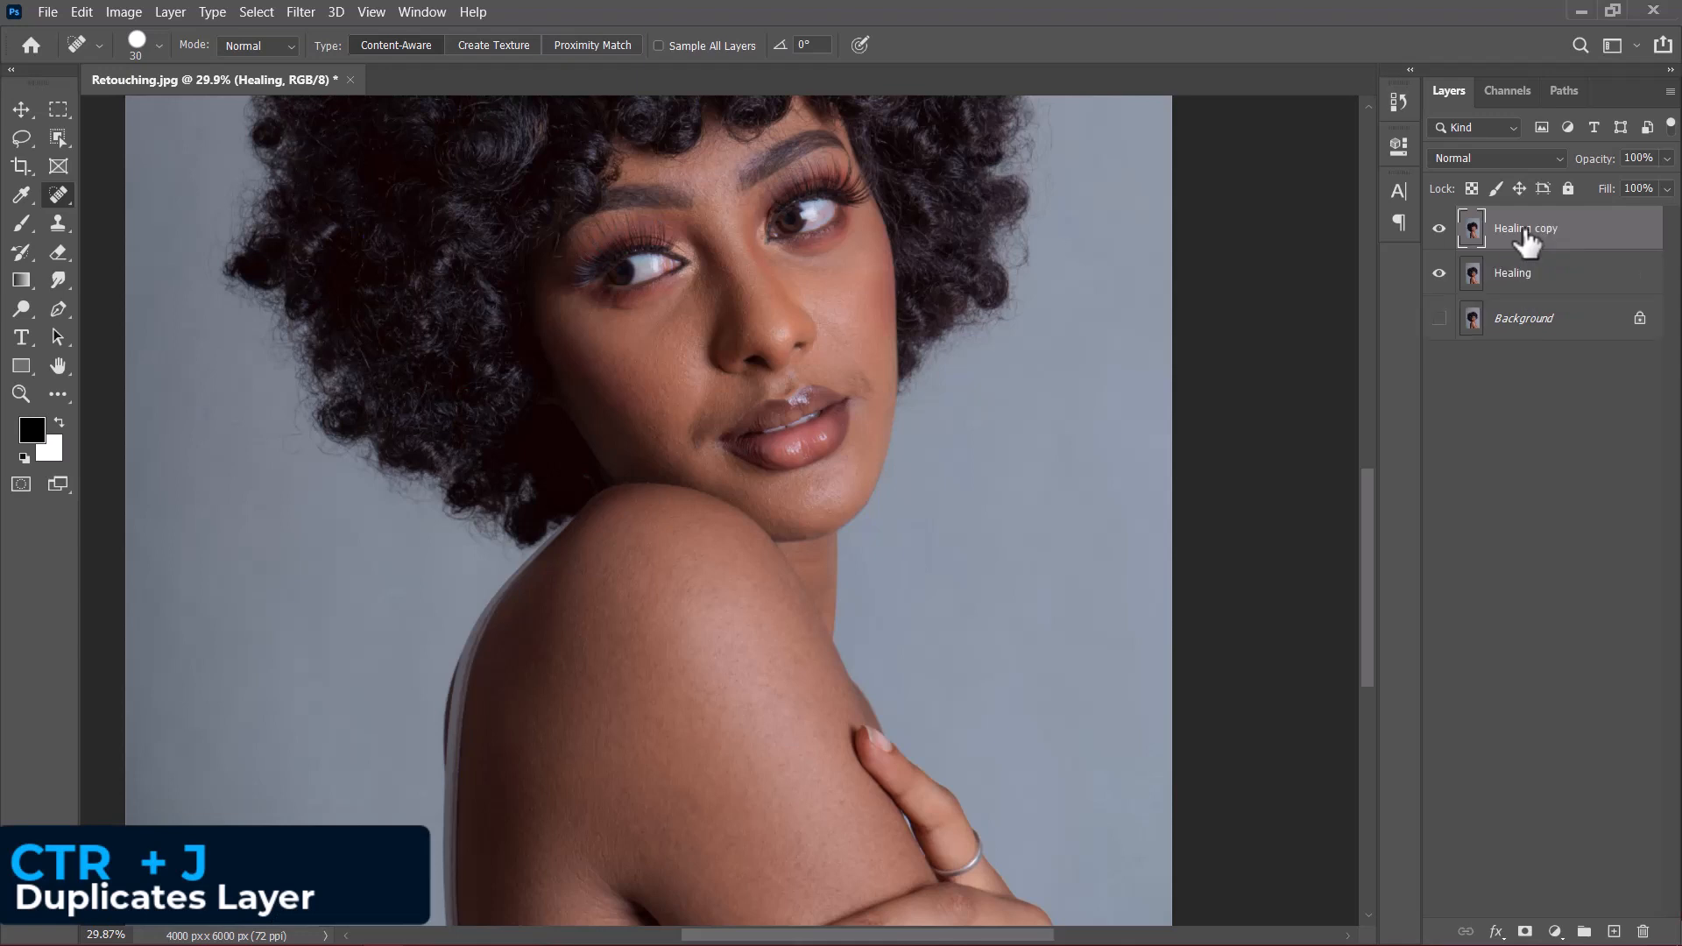
{"action": "key", "text": "ctrl+j"}
{"action": "double_click", "coordinate": [1533, 272]}
{"action": "type", "text": "Color"}
{"action": "key", "text": "Return"}
{"action": "double_click", "coordinate": [1524, 228]}
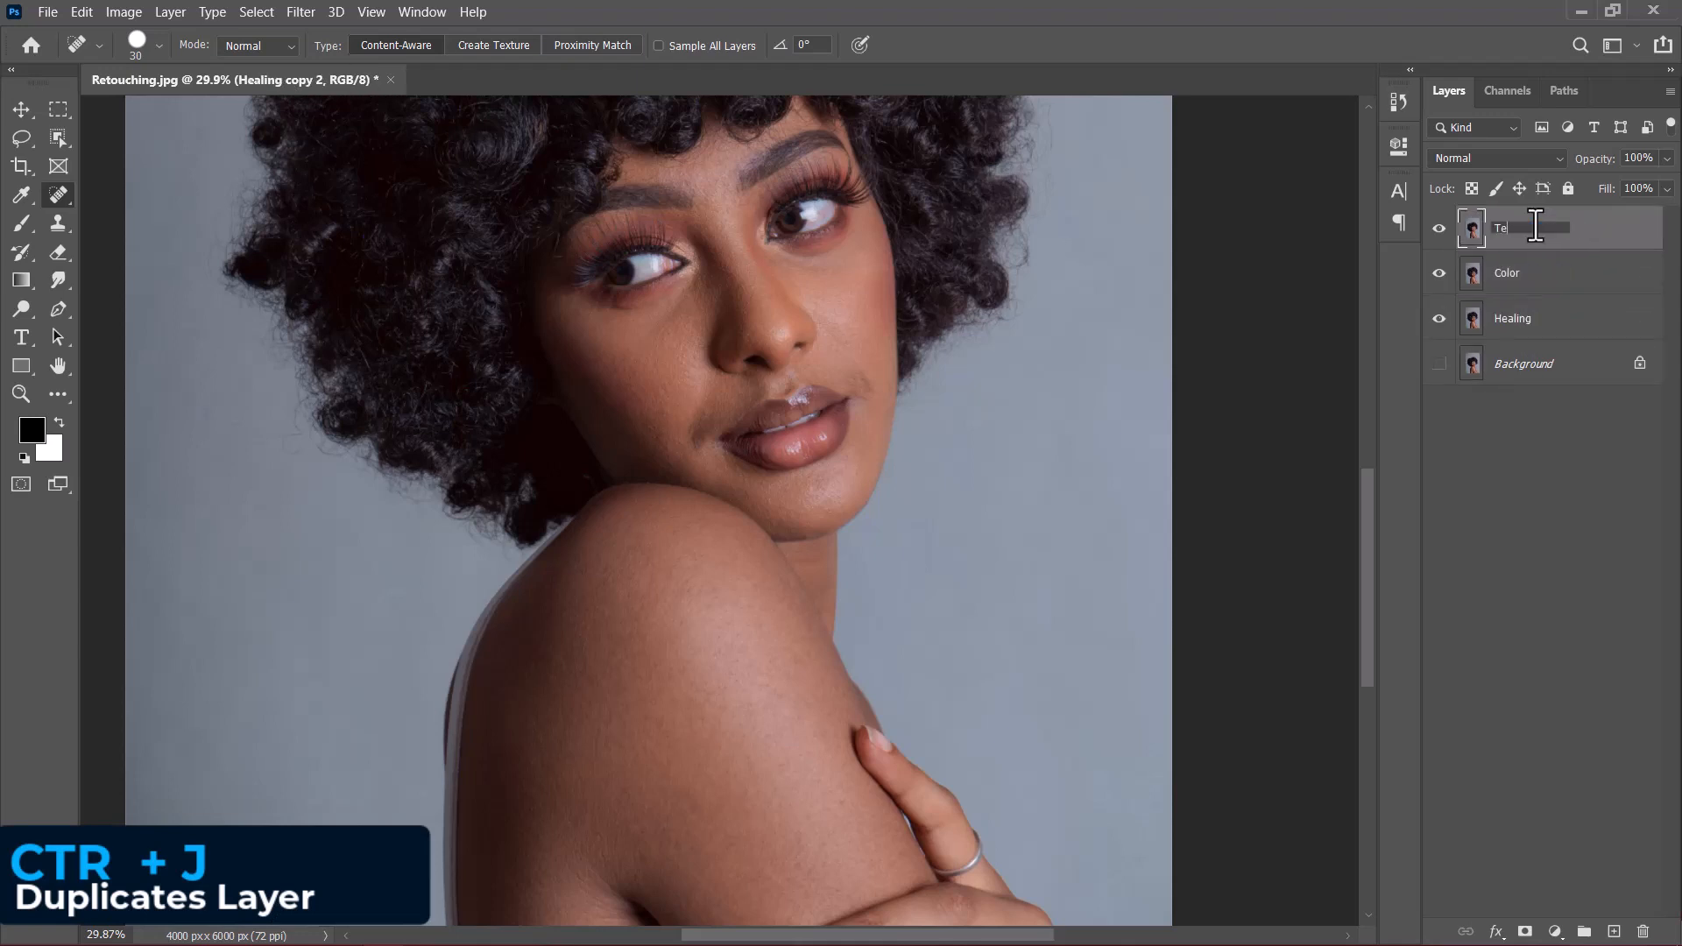
{"action": "type", "text": "Textures"}
{"action": "key", "text": "Return"}
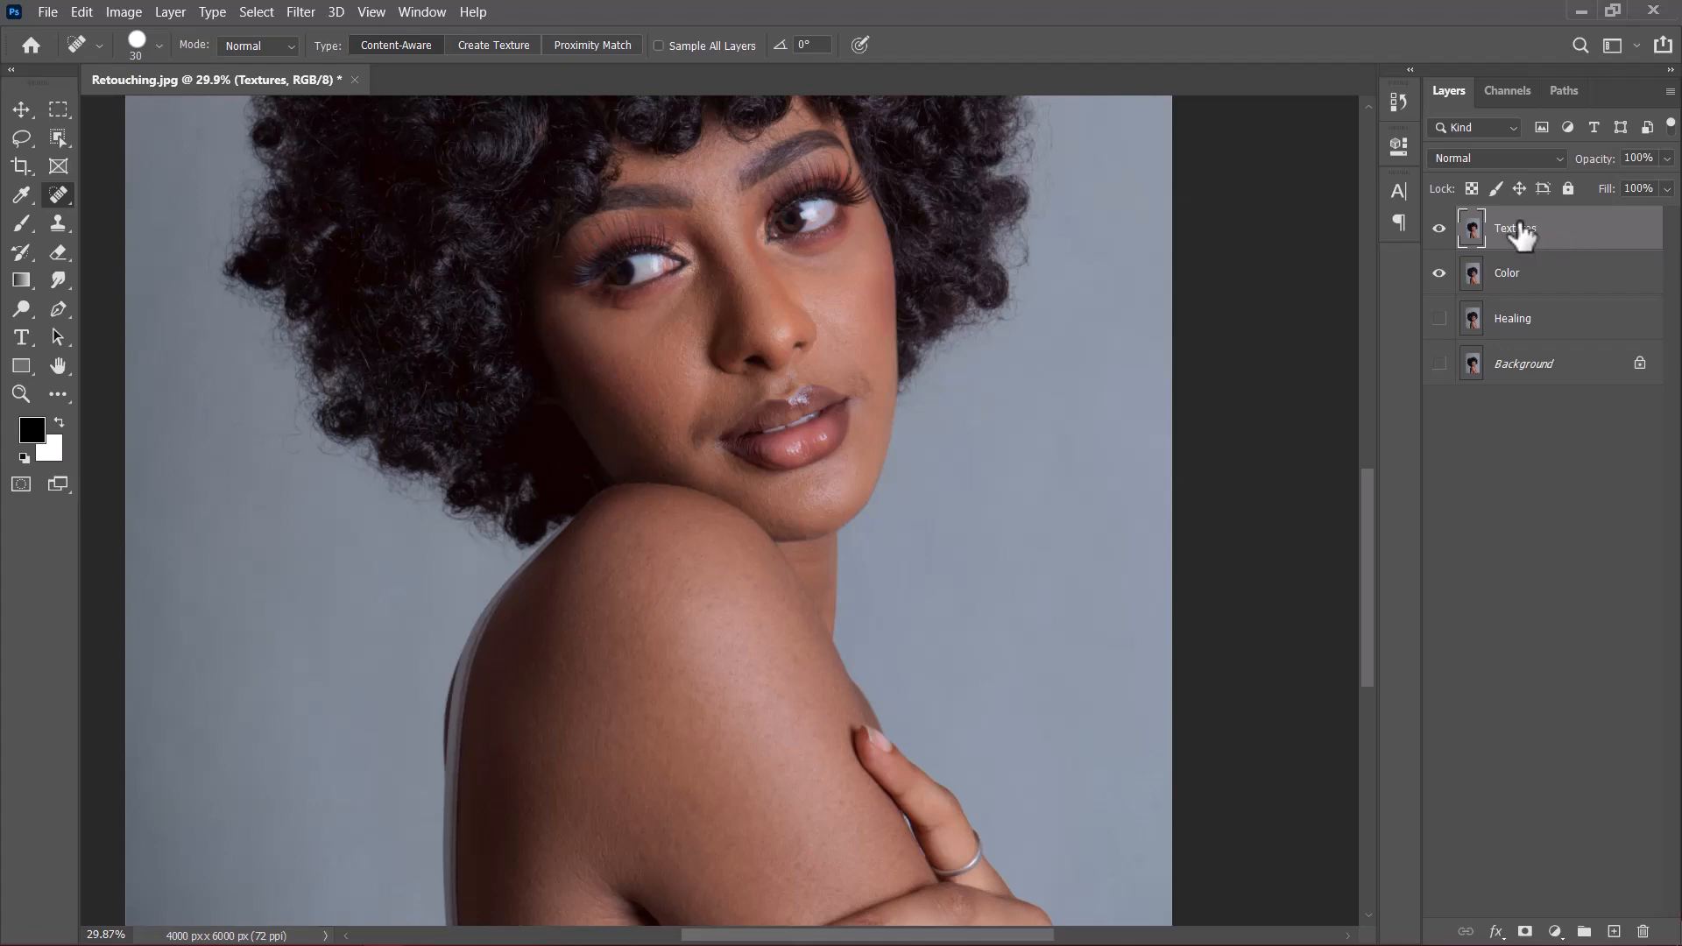
Step: Invert the colors of the Textures layer and convert it to a smart object
{"action": "key", "text": "ctrl+i"}
{"action": "right_click", "coordinate": [1521, 233]}
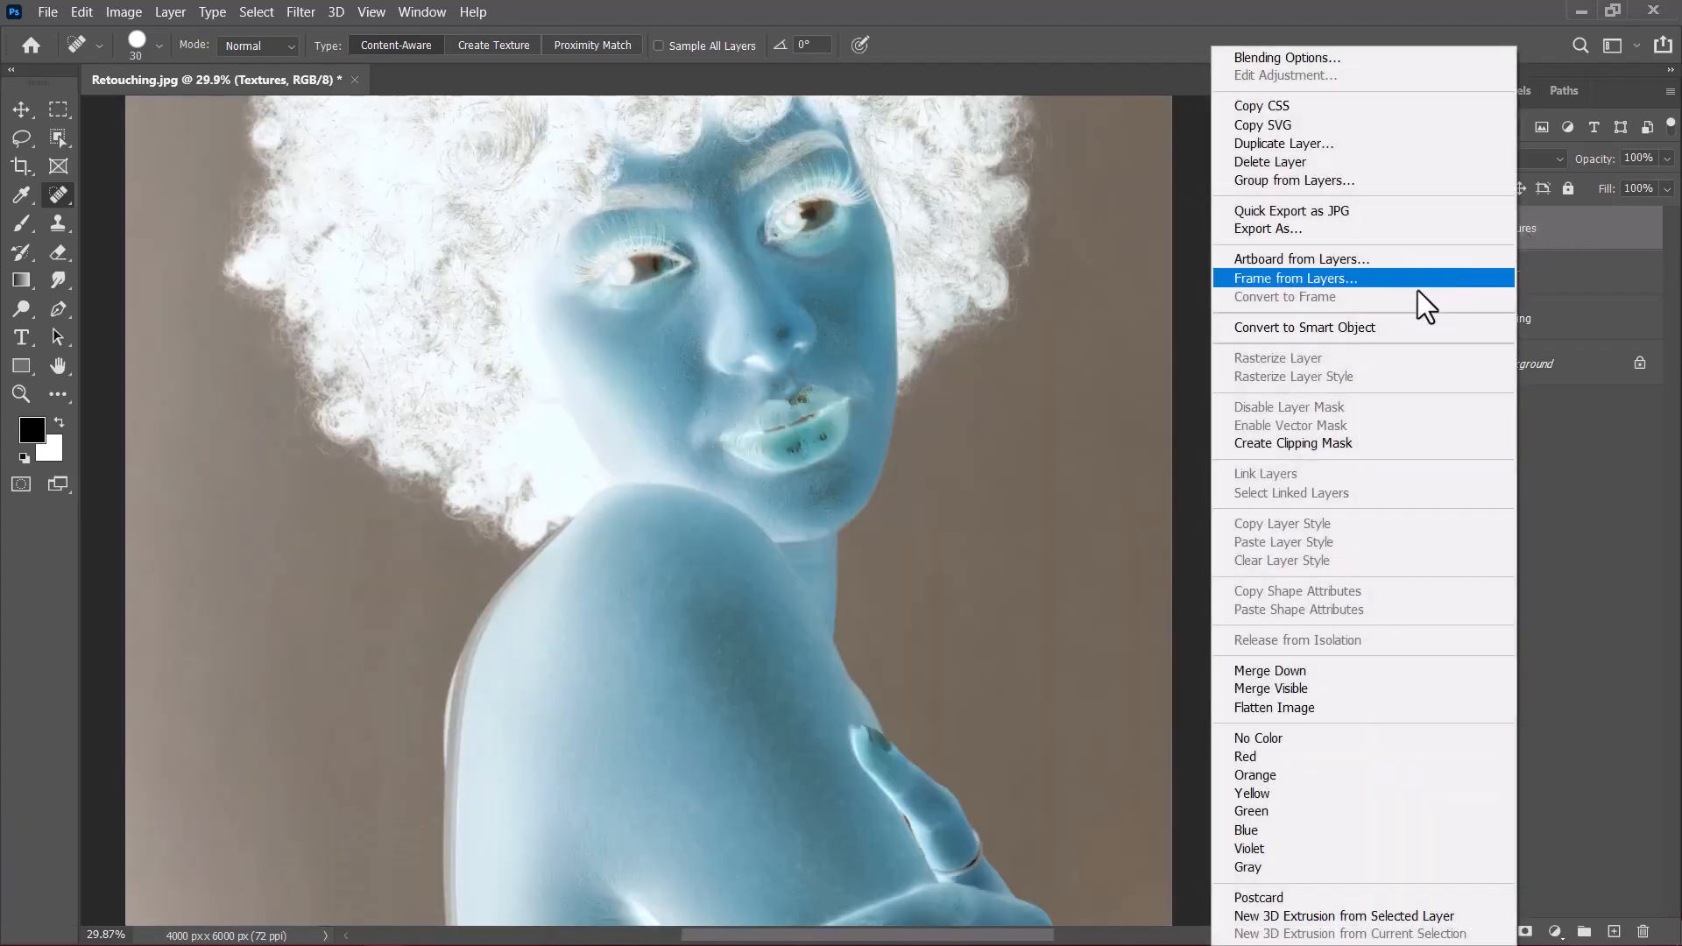
{"action": "left_click", "coordinate": [1332, 326]}
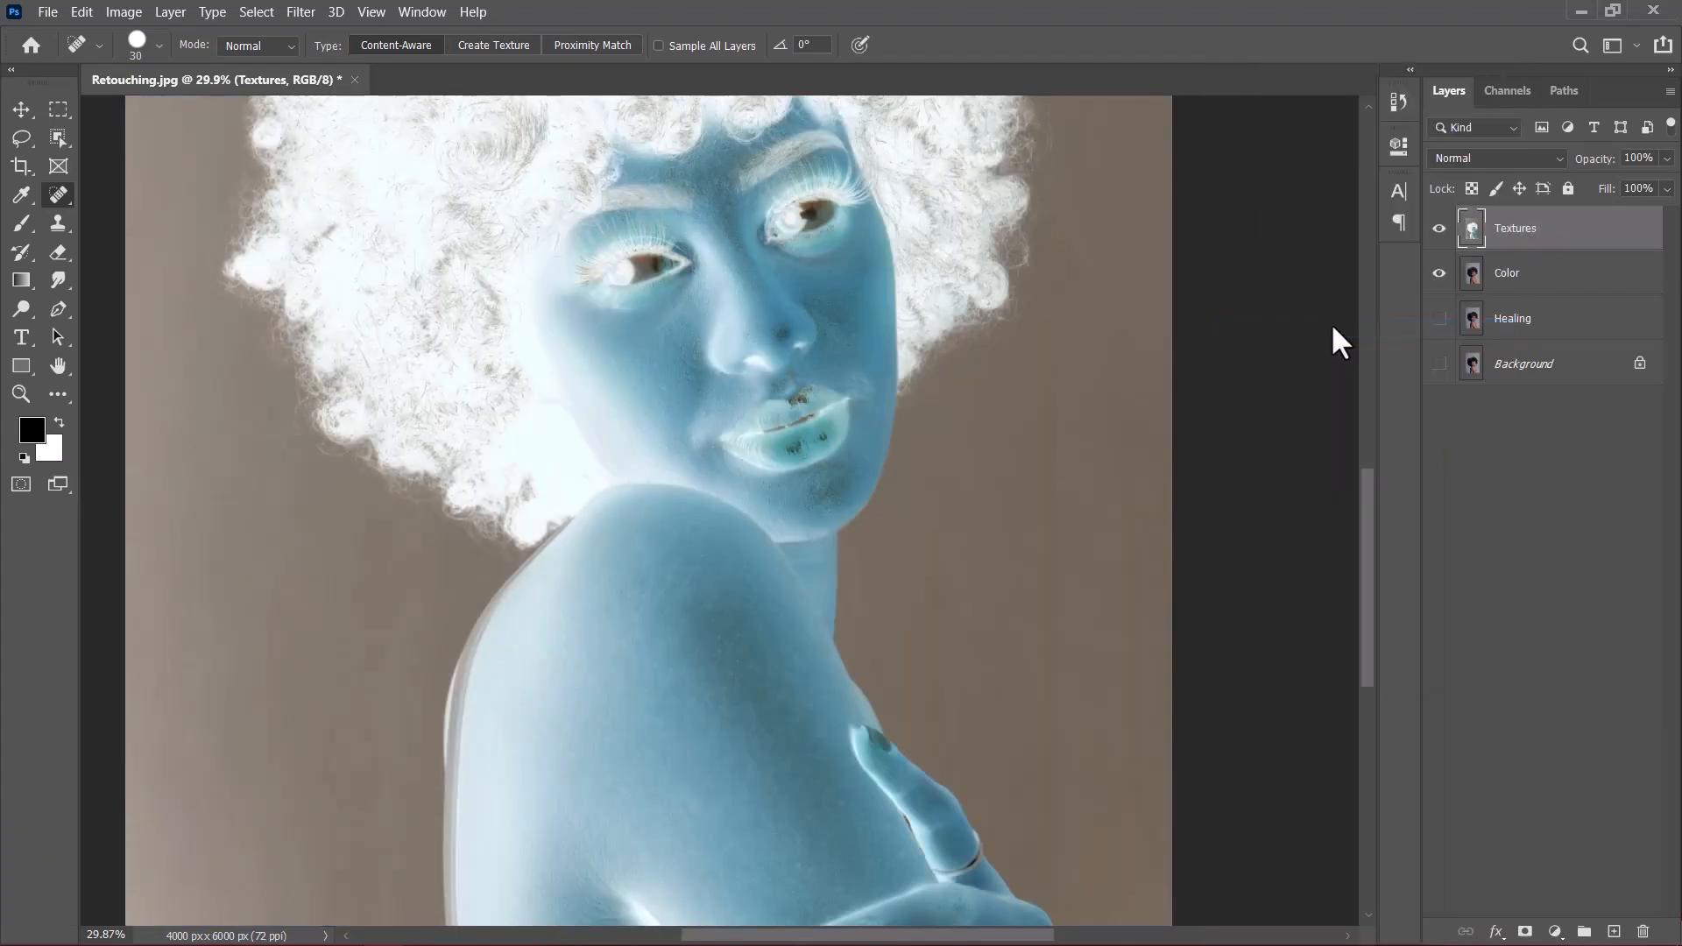
Step: Set the blend mode of the Textures layer to Vivid Light
{"action": "left_click", "coordinate": [1495, 156]}
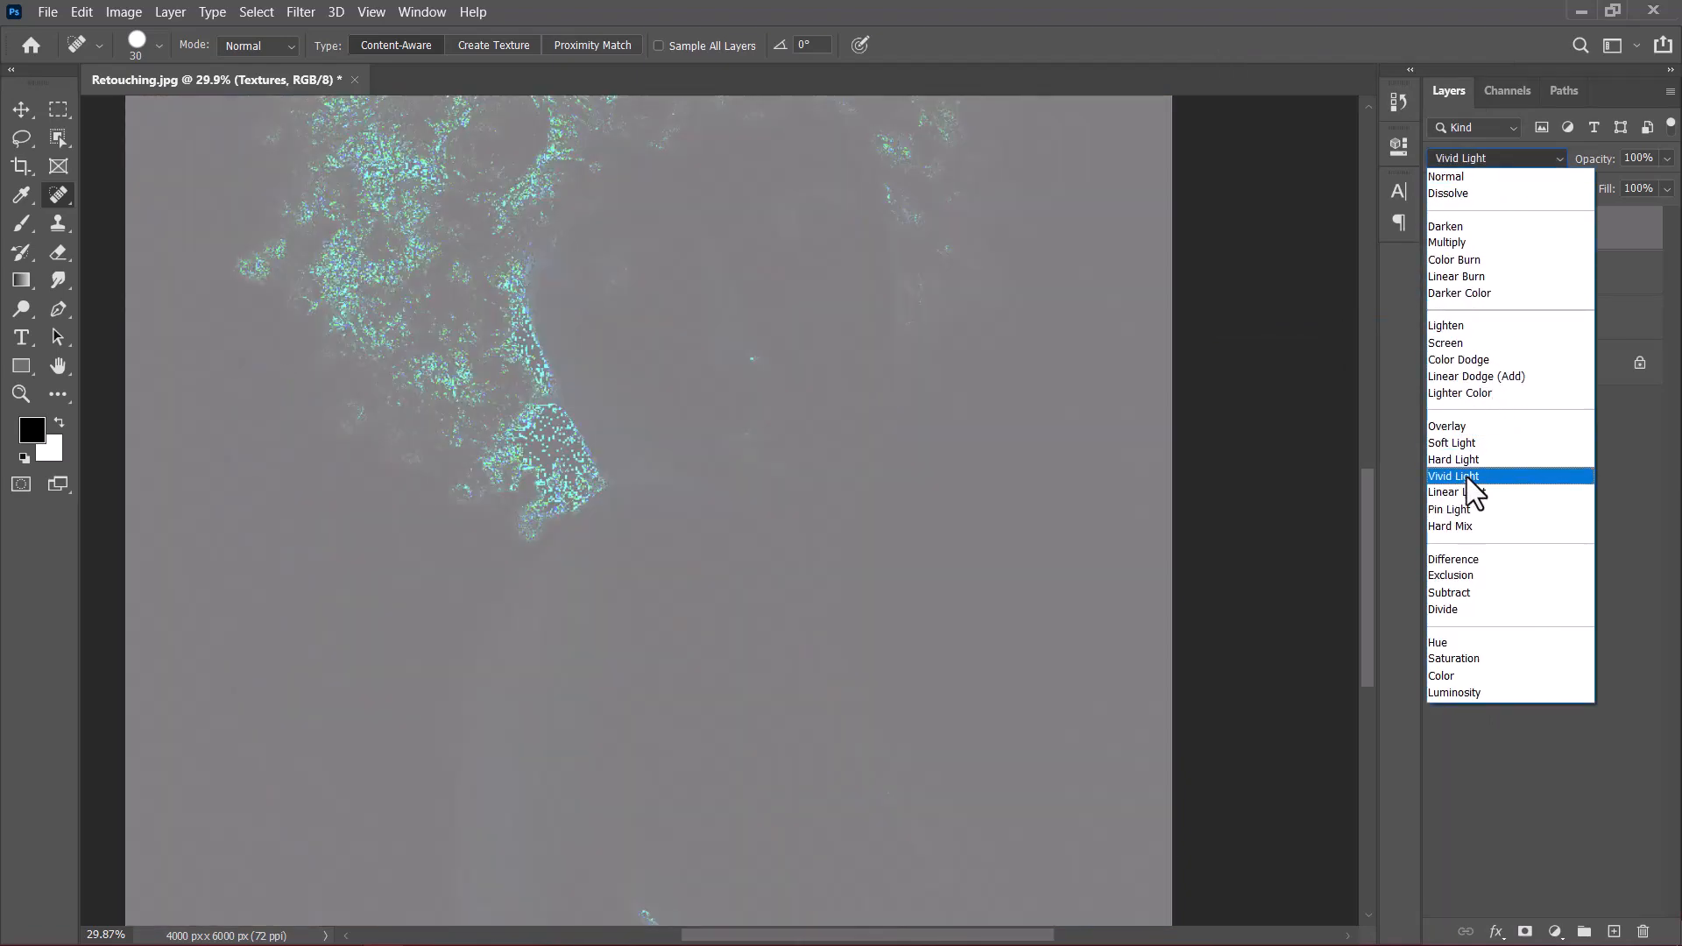
{"action": "left_click", "coordinate": [1466, 477]}
Step: Apply a Gaussian Blur smart filter to the Textures layer
{"action": "left_click", "coordinate": [301, 12]}
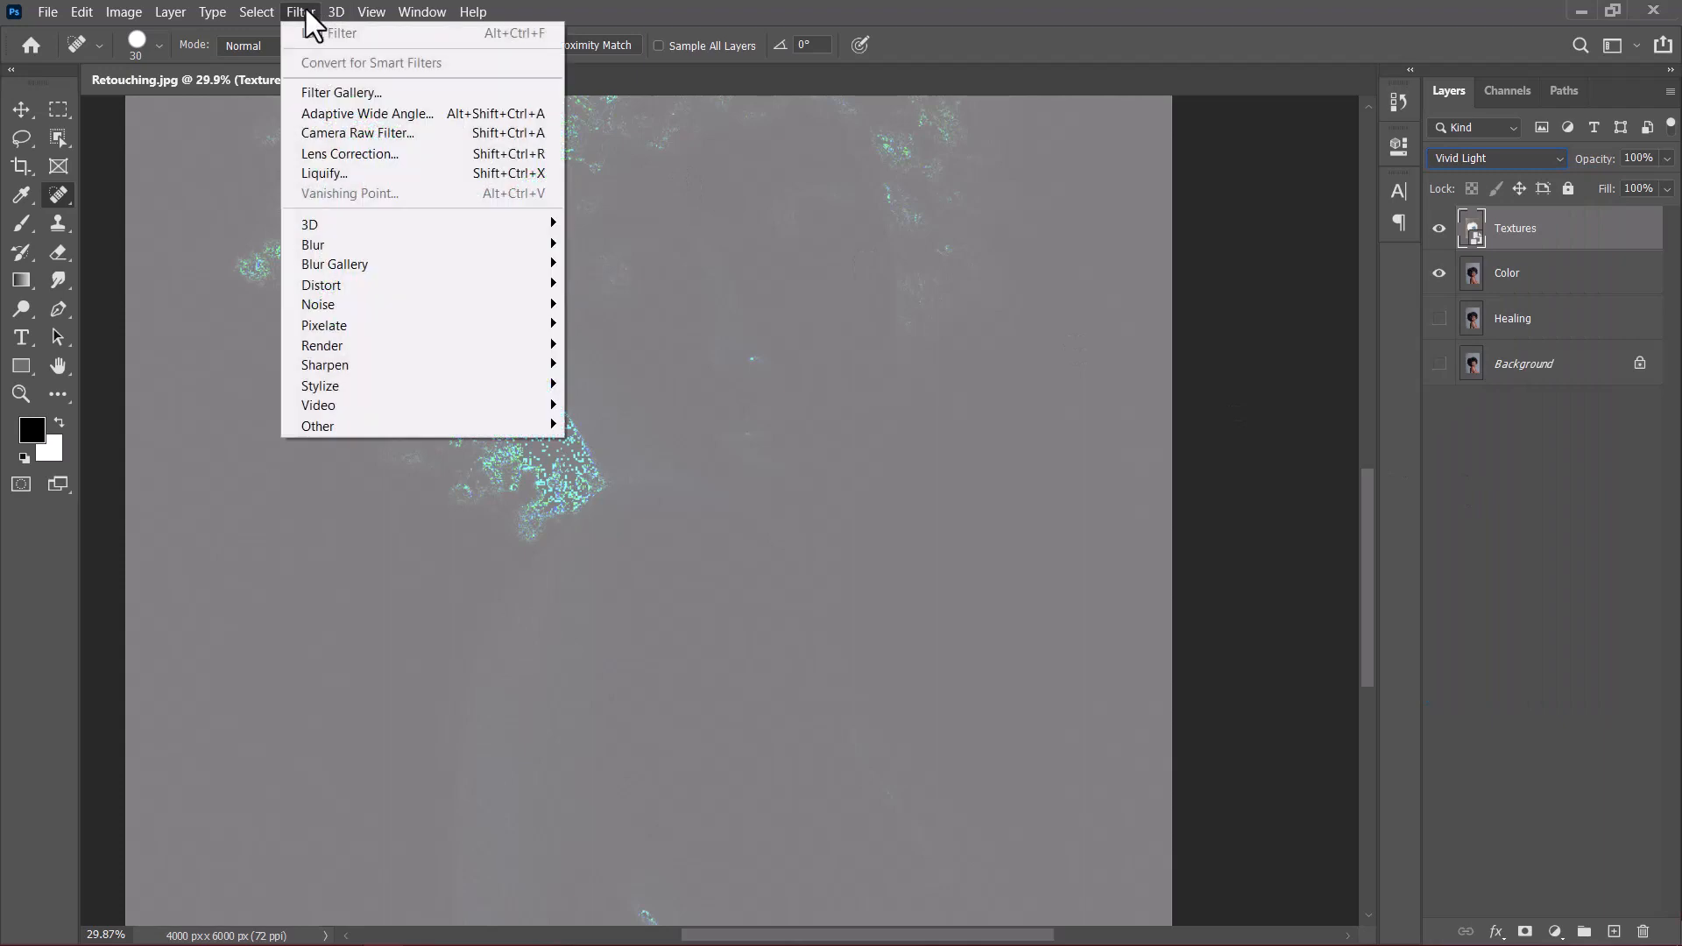
{"action": "mouse_move", "coordinate": [387, 250]}
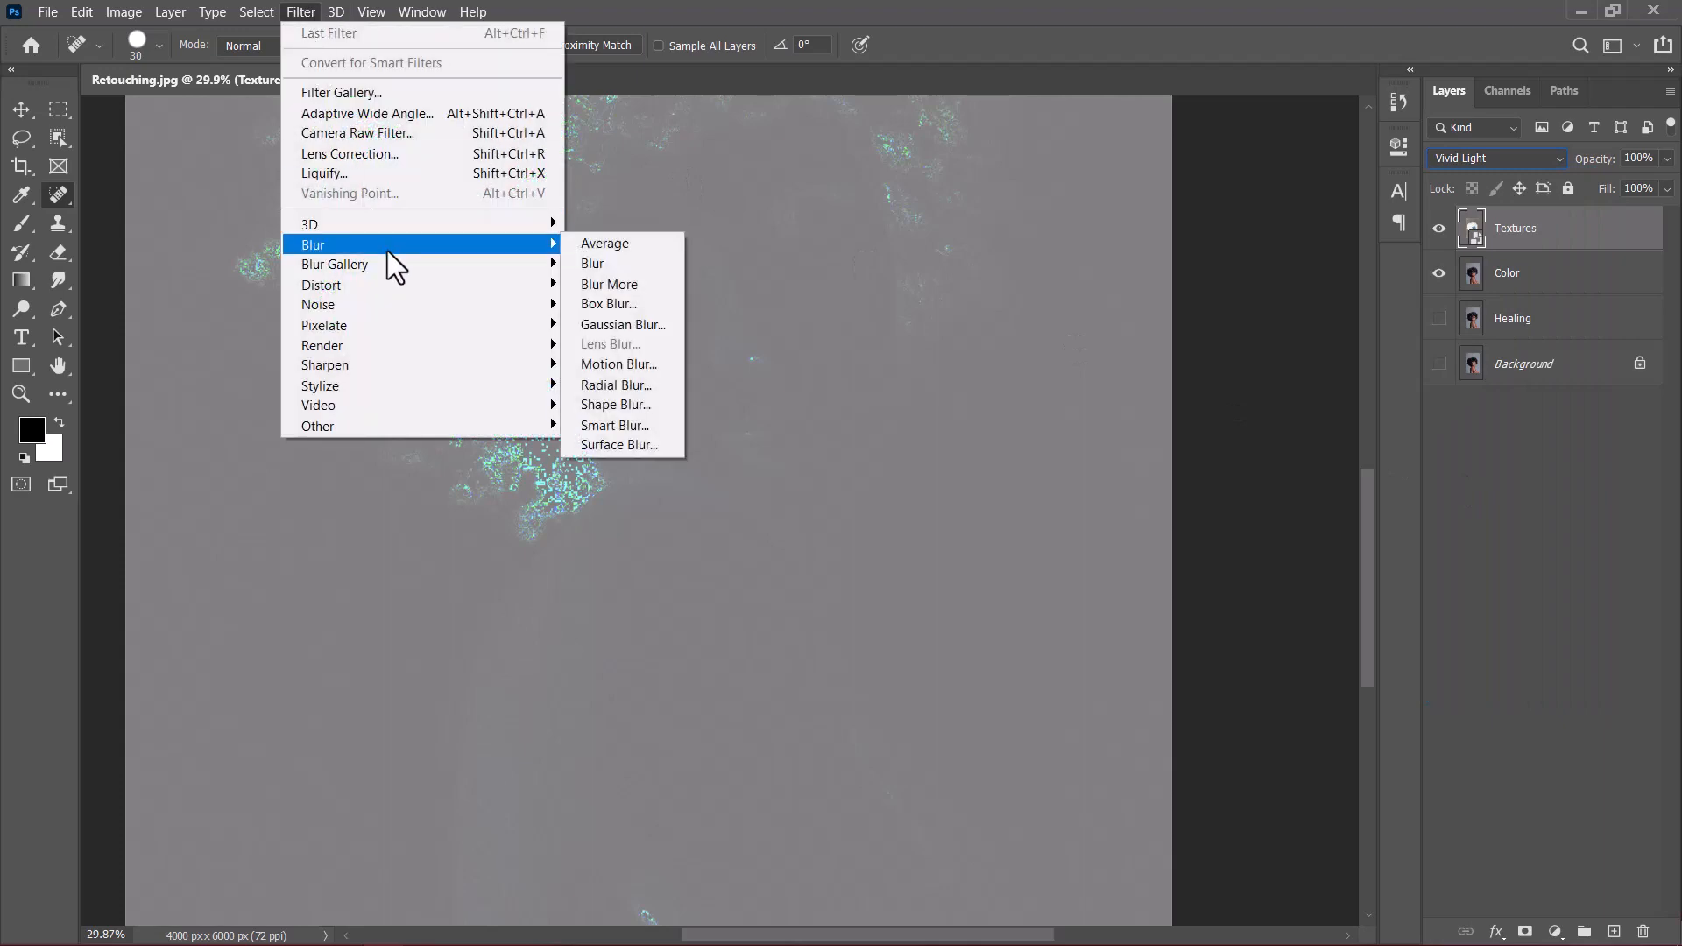
{"action": "left_click", "coordinate": [621, 323]}
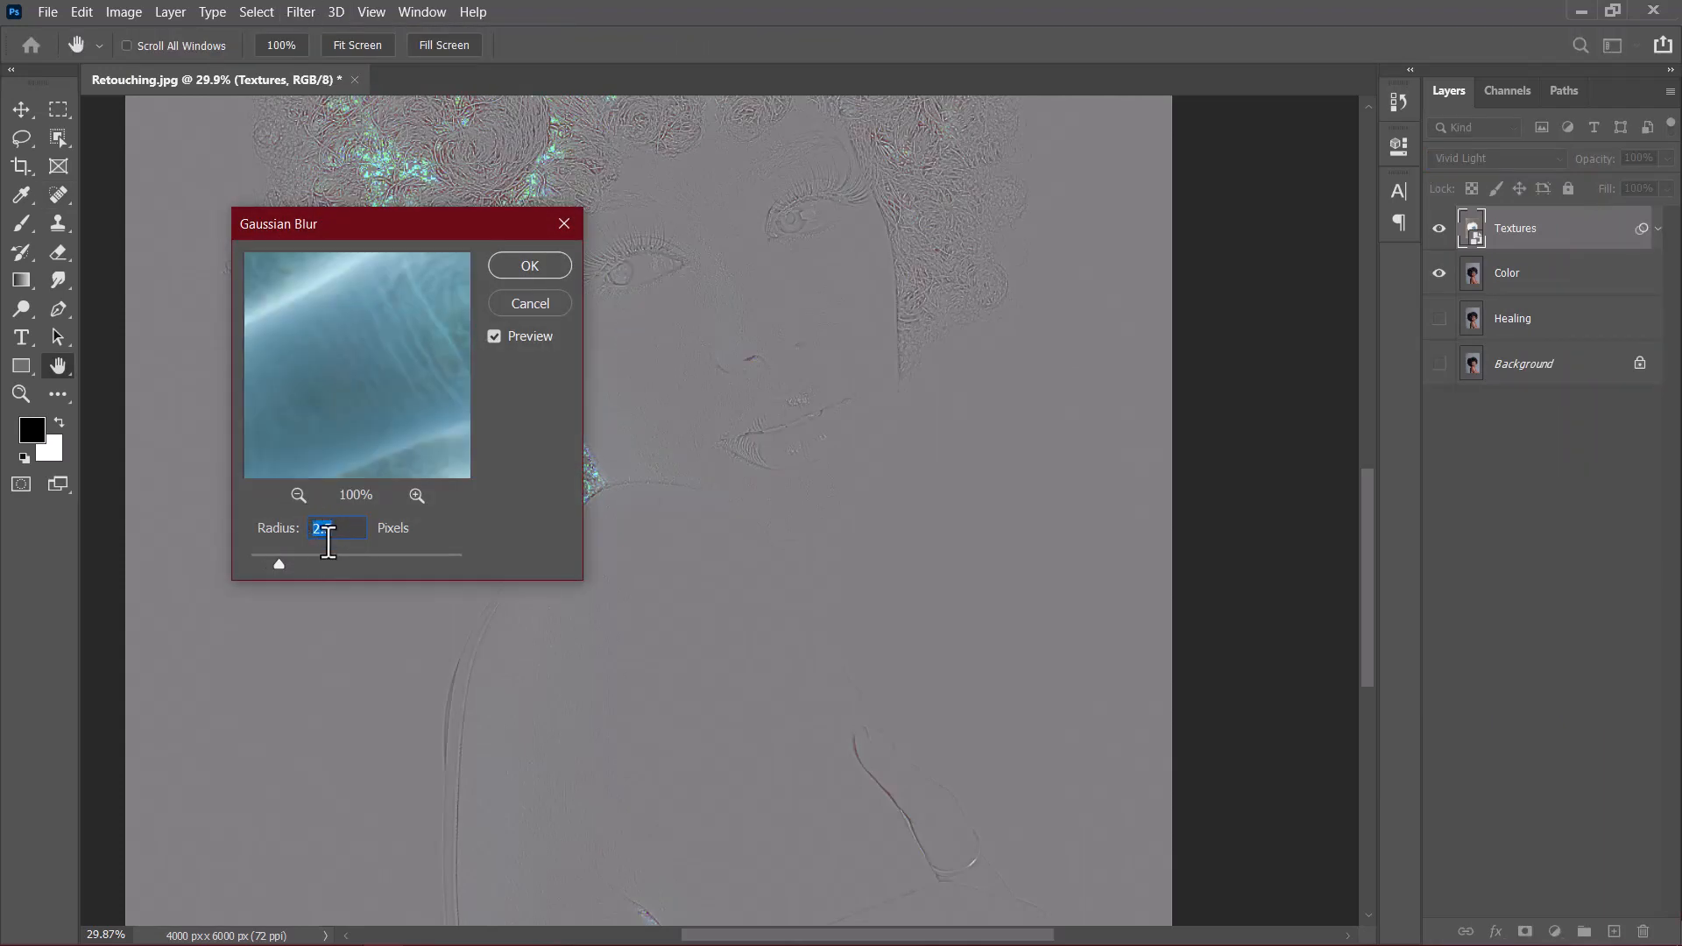
{"action": "left_click", "coordinate": [531, 263]}
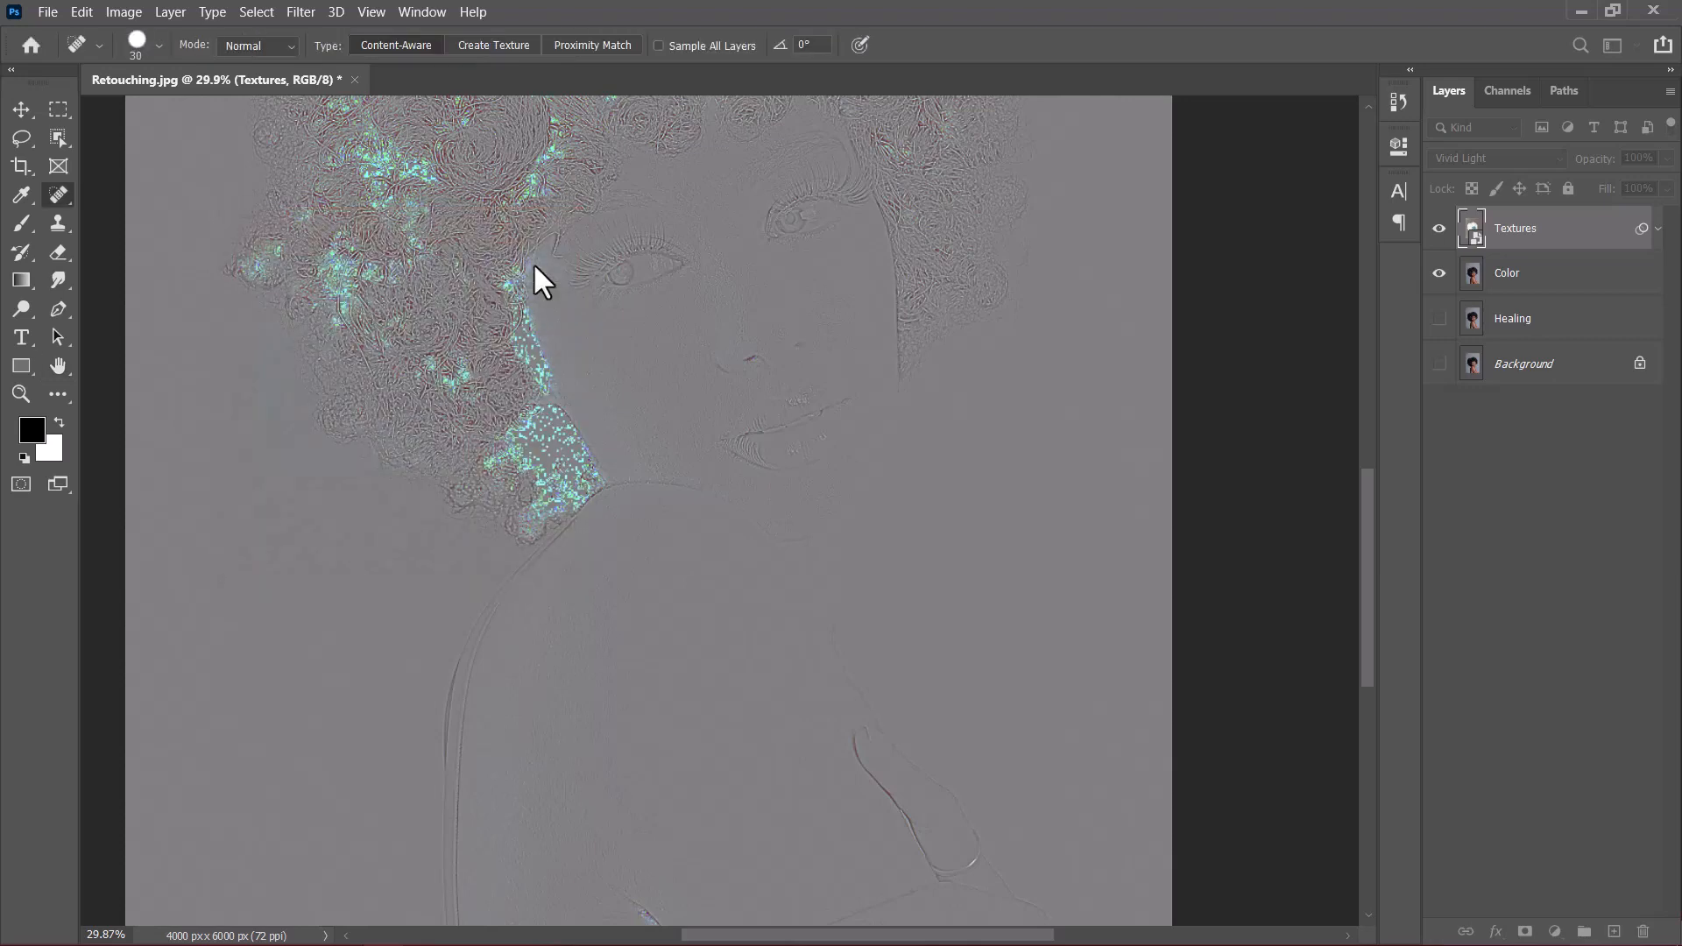
Step: Apply a High Pass filter with a radius of 47 pixels to the Textures layer
{"action": "left_click", "coordinate": [300, 13]}
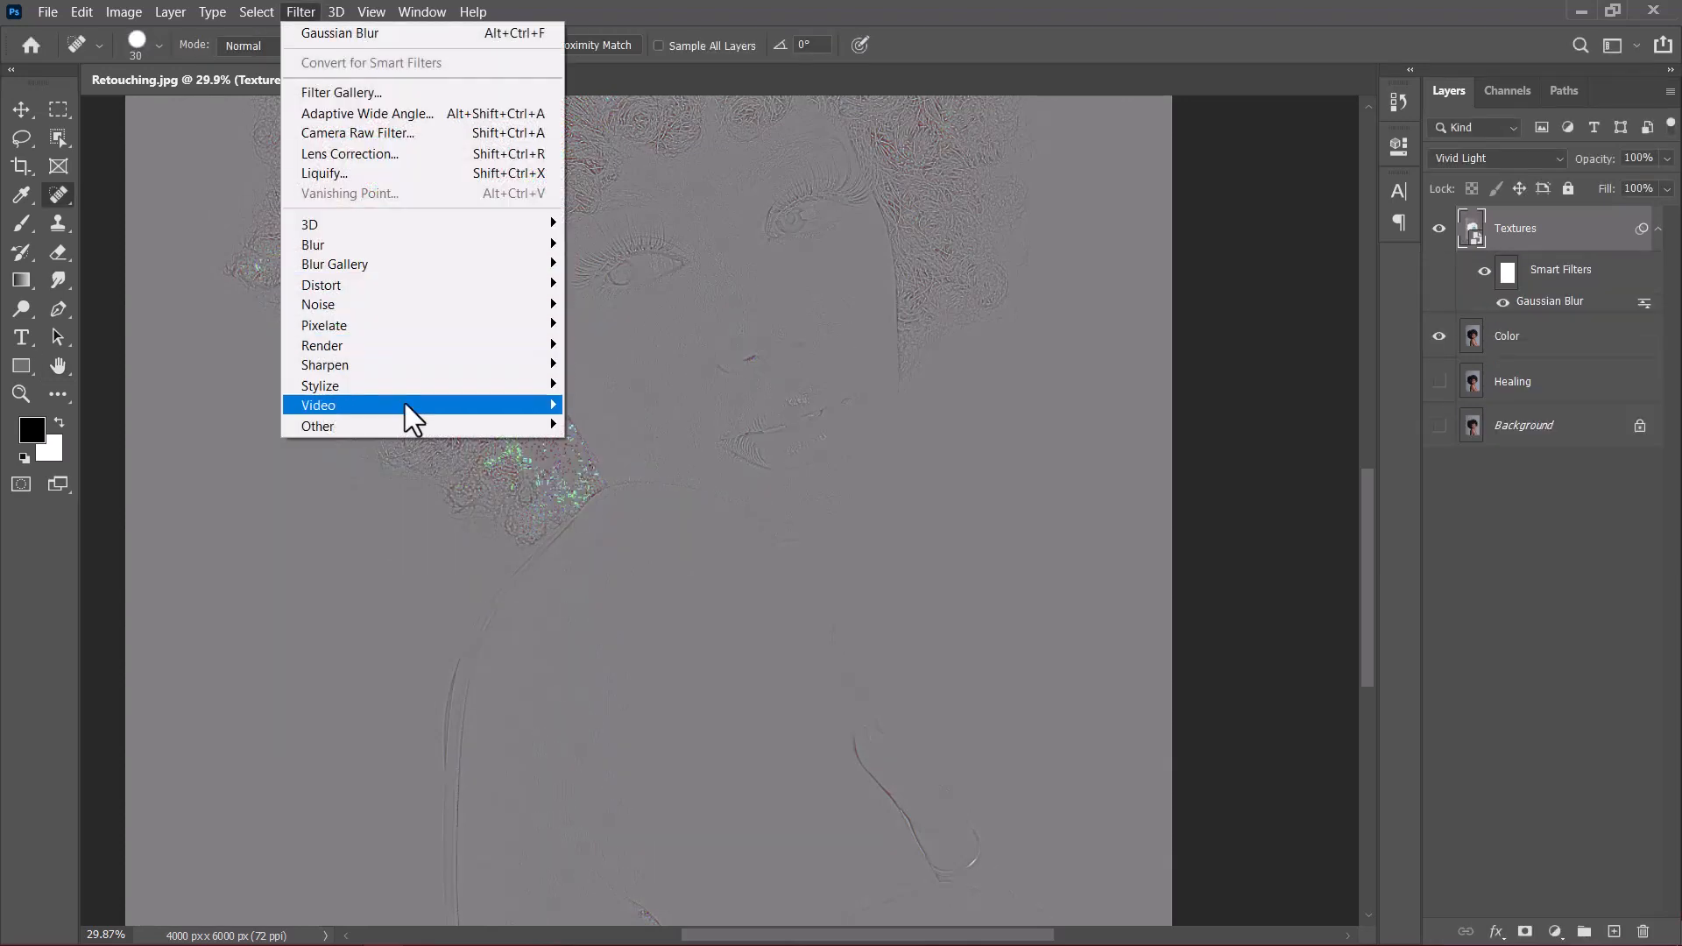
{"action": "mouse_move", "coordinate": [411, 427]}
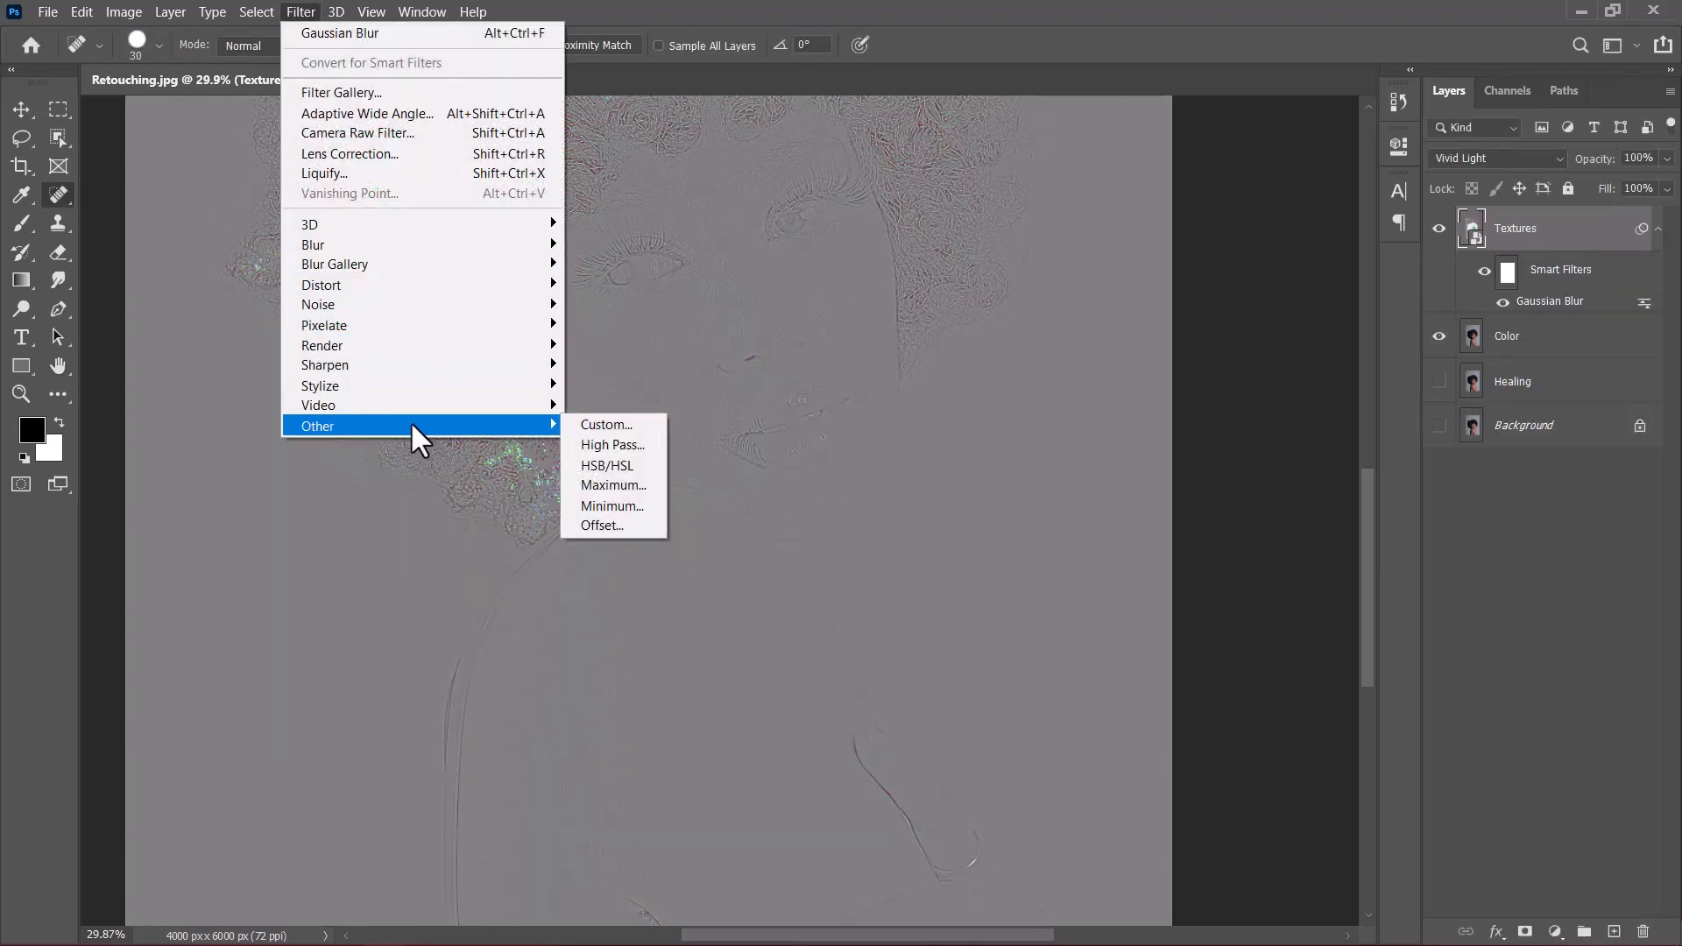
{"action": "left_click", "coordinate": [611, 445]}
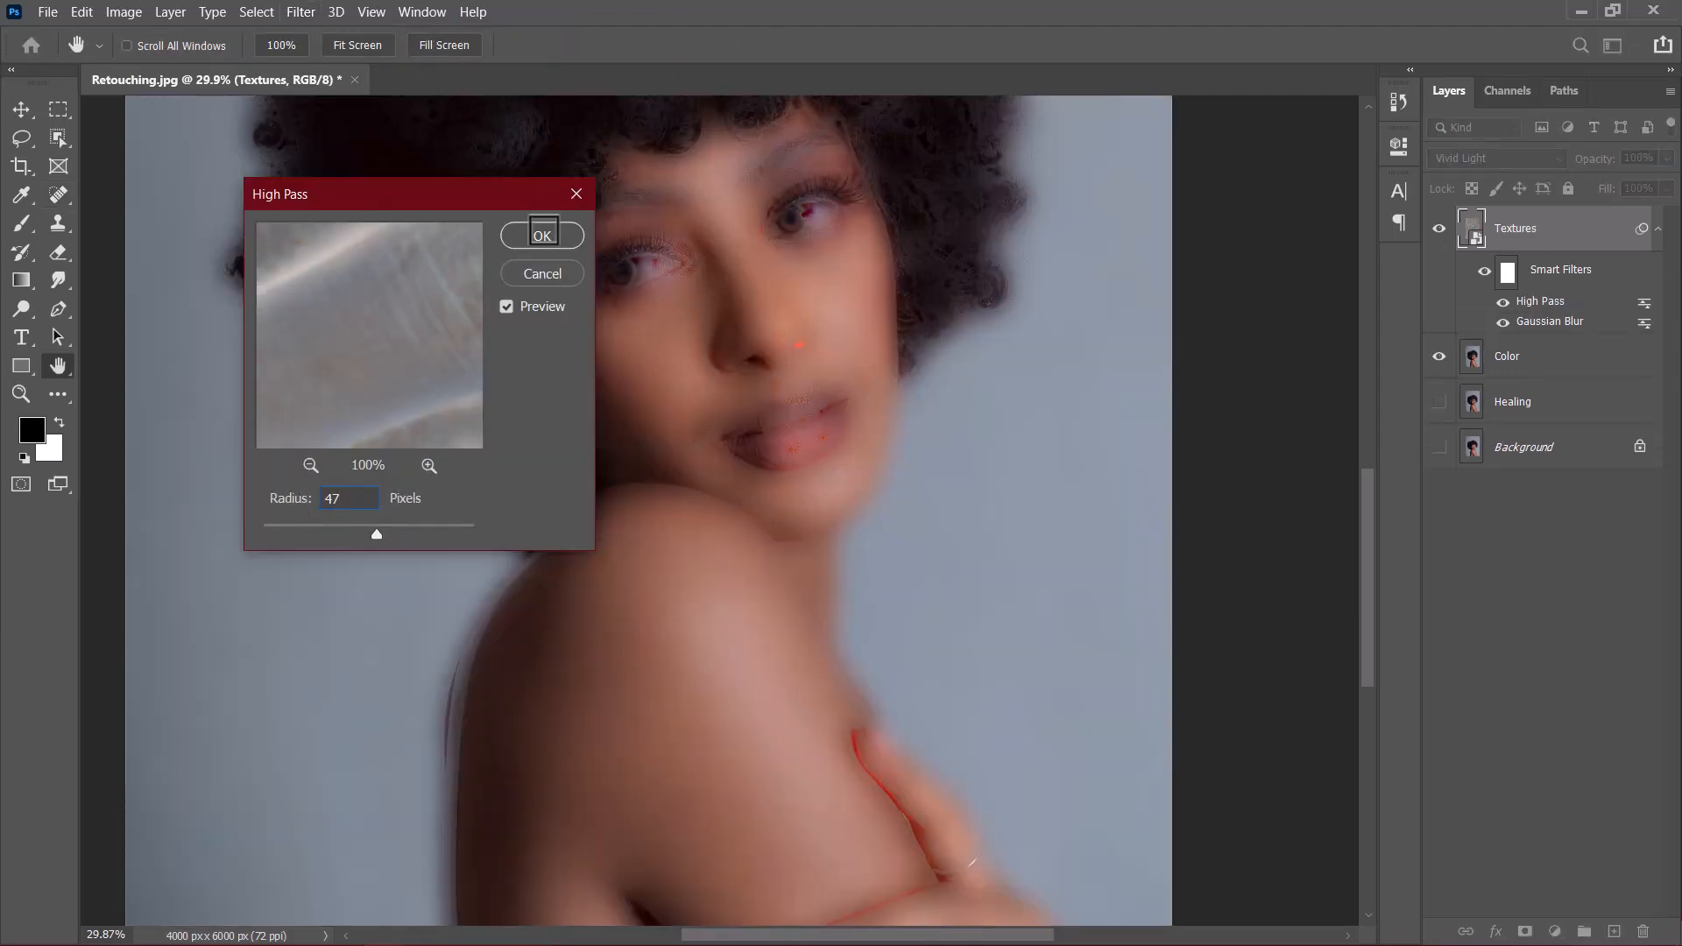
{"action": "left_click", "coordinate": [541, 235]}
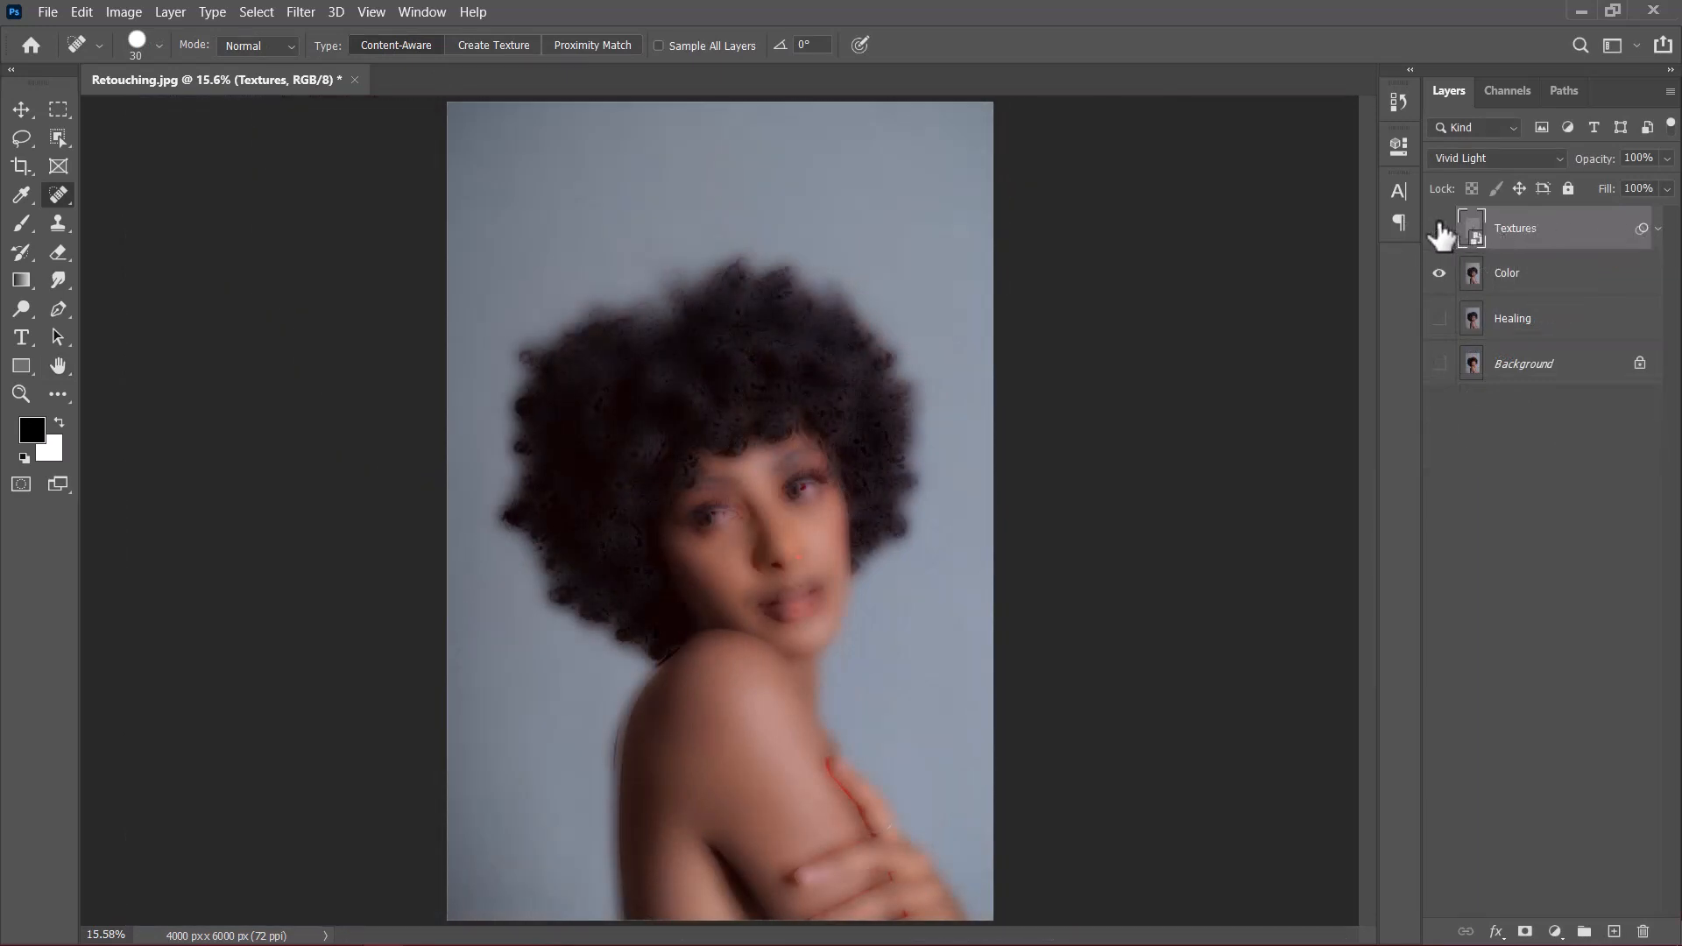
Step: Hide the Textures layer and convert the Color layer to a smart object
{"action": "left_click", "coordinate": [1439, 228]}
{"action": "left_click", "coordinate": [1515, 269]}
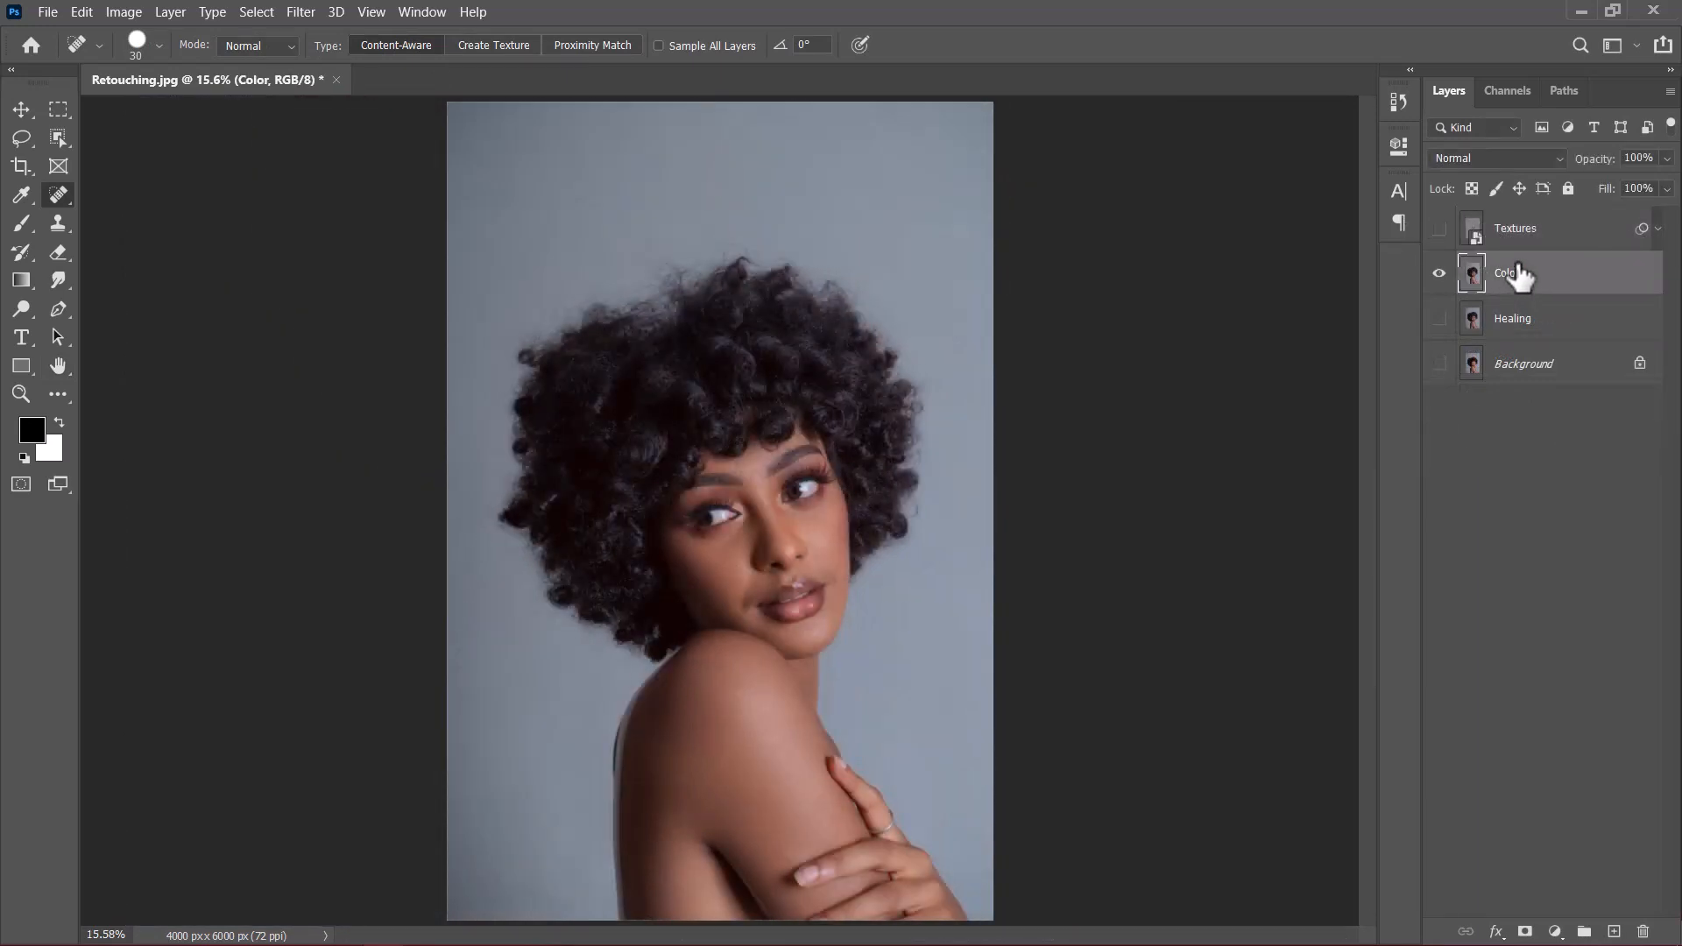
{"action": "right_click", "coordinate": [1519, 277]}
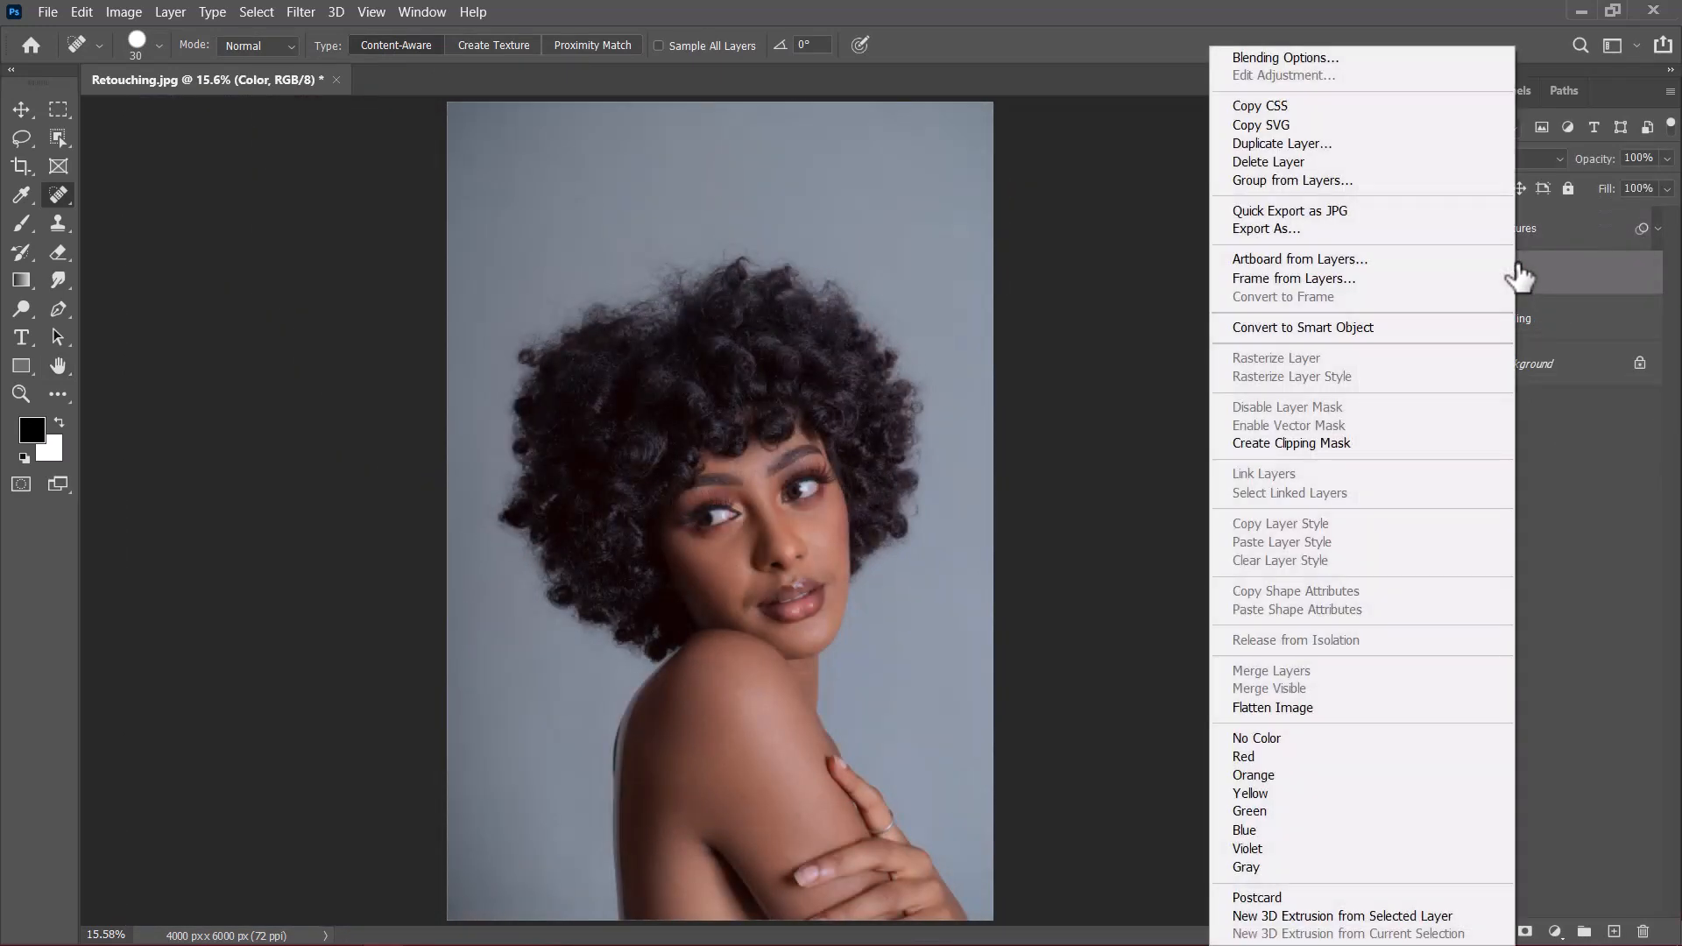
{"action": "left_click", "coordinate": [1354, 326]}
Step: Apply a Gaussian Blur with a 1.5 pixel radius to the Color layer and collapse its smart filter list
{"action": "left_click", "coordinate": [298, 12]}
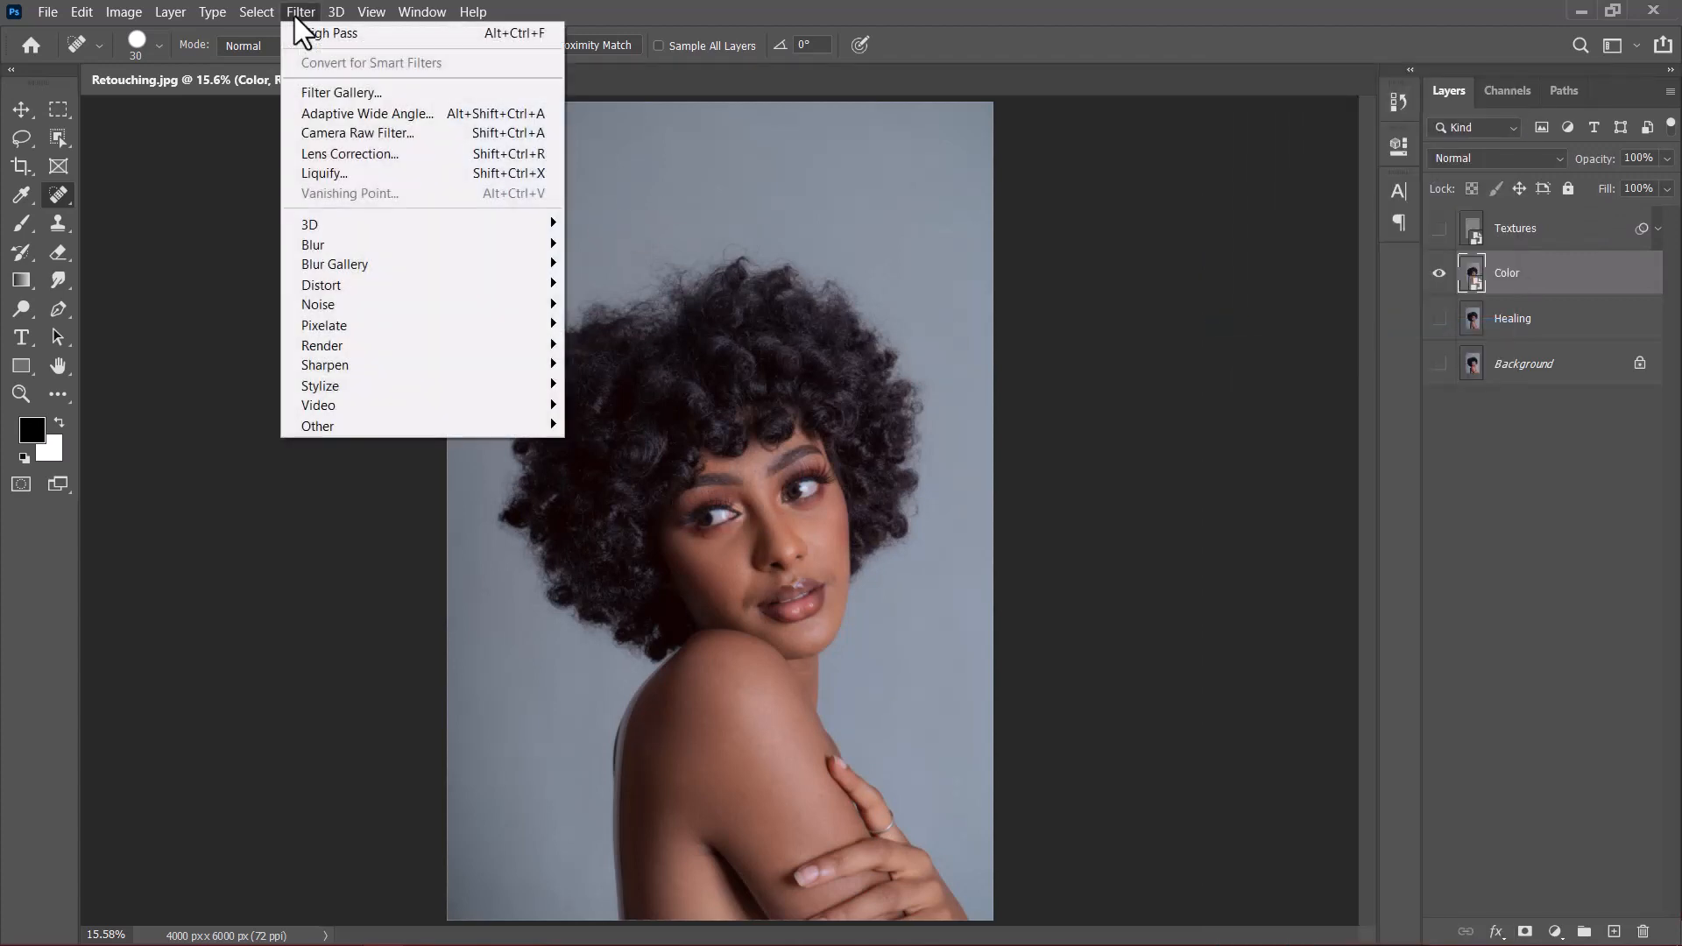
{"action": "mouse_move", "coordinate": [350, 243]}
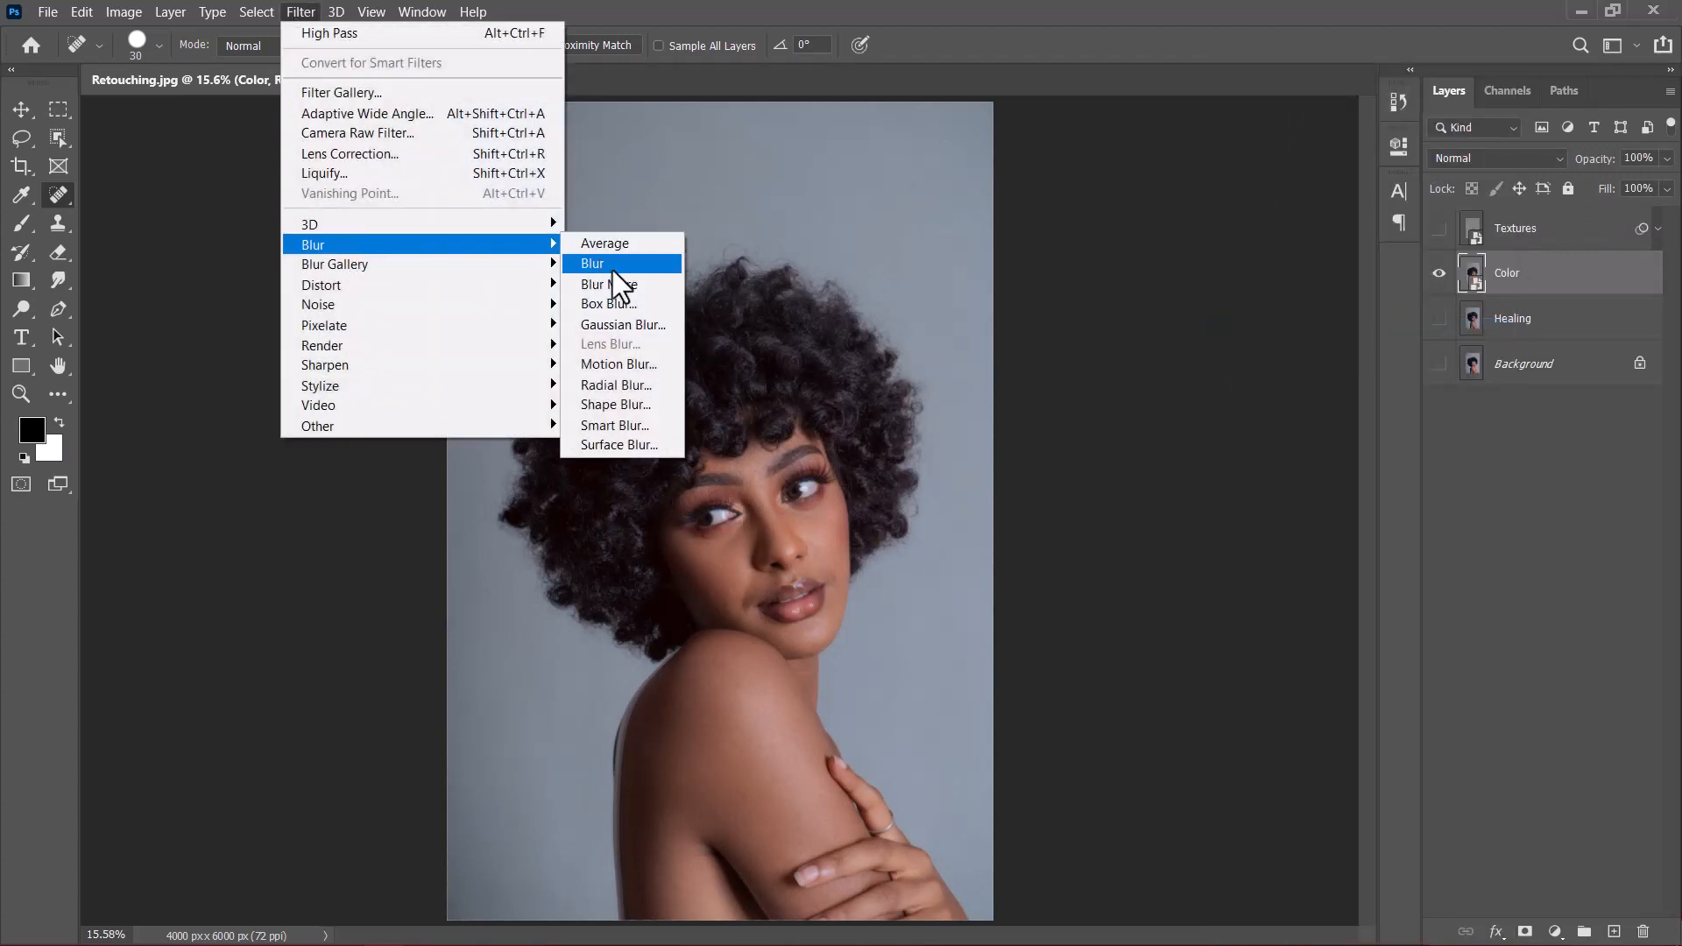
{"action": "left_click", "coordinate": [616, 319]}
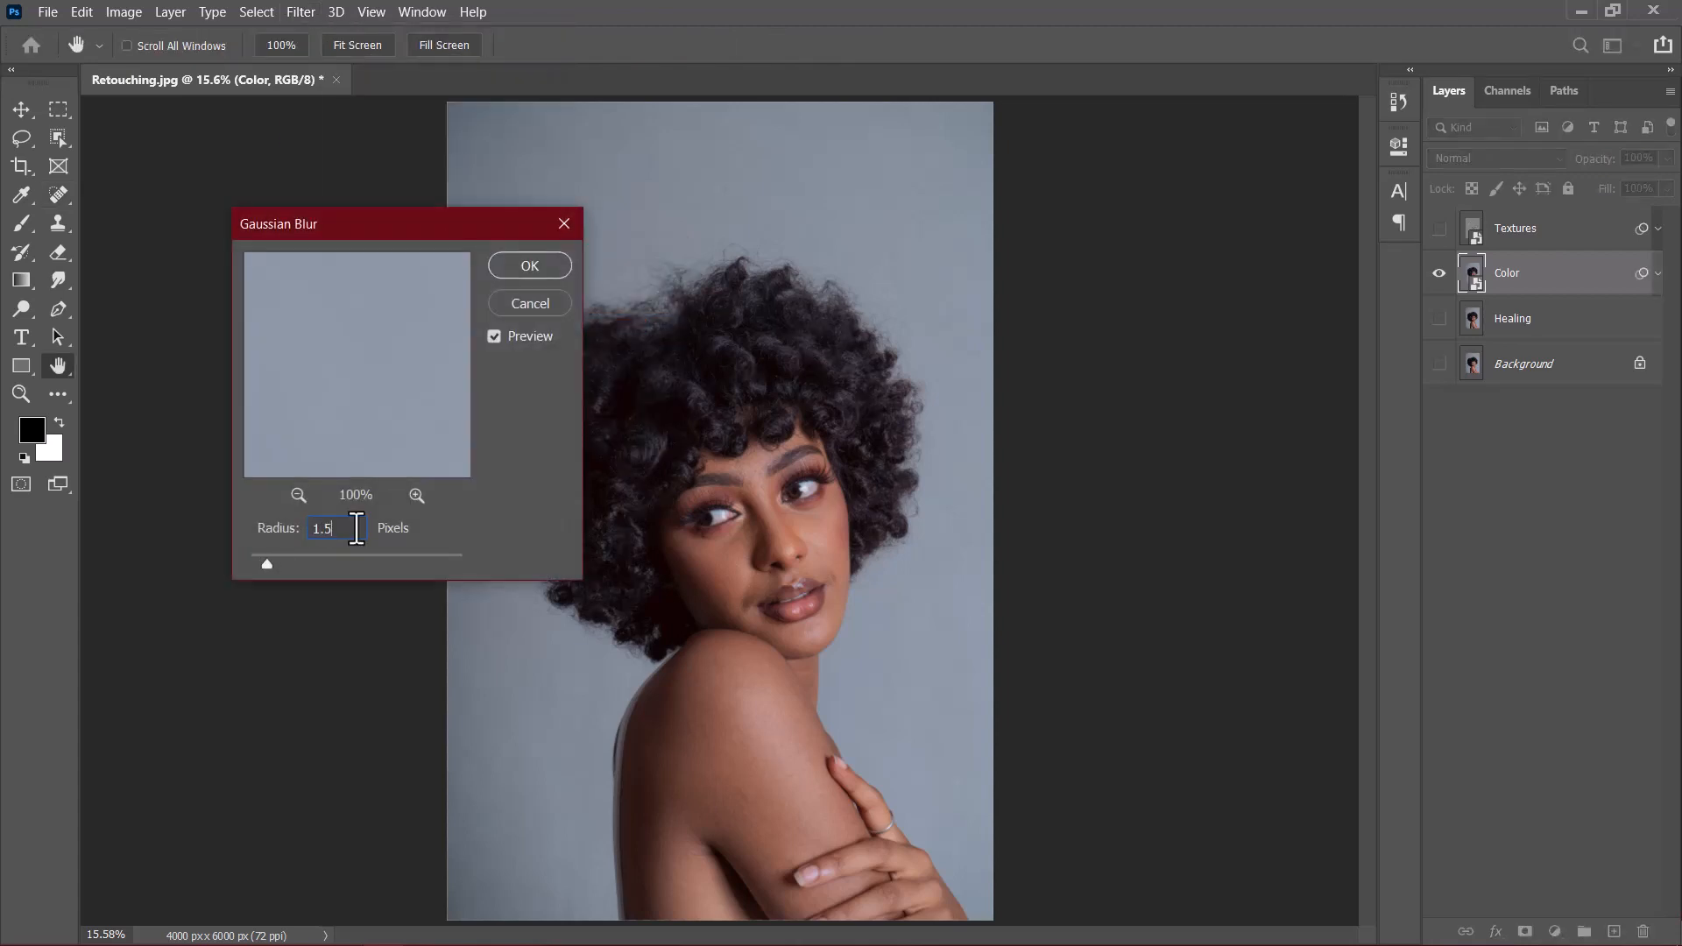
{"action": "left_click", "coordinate": [530, 265]}
{"action": "key", "text": "j"}
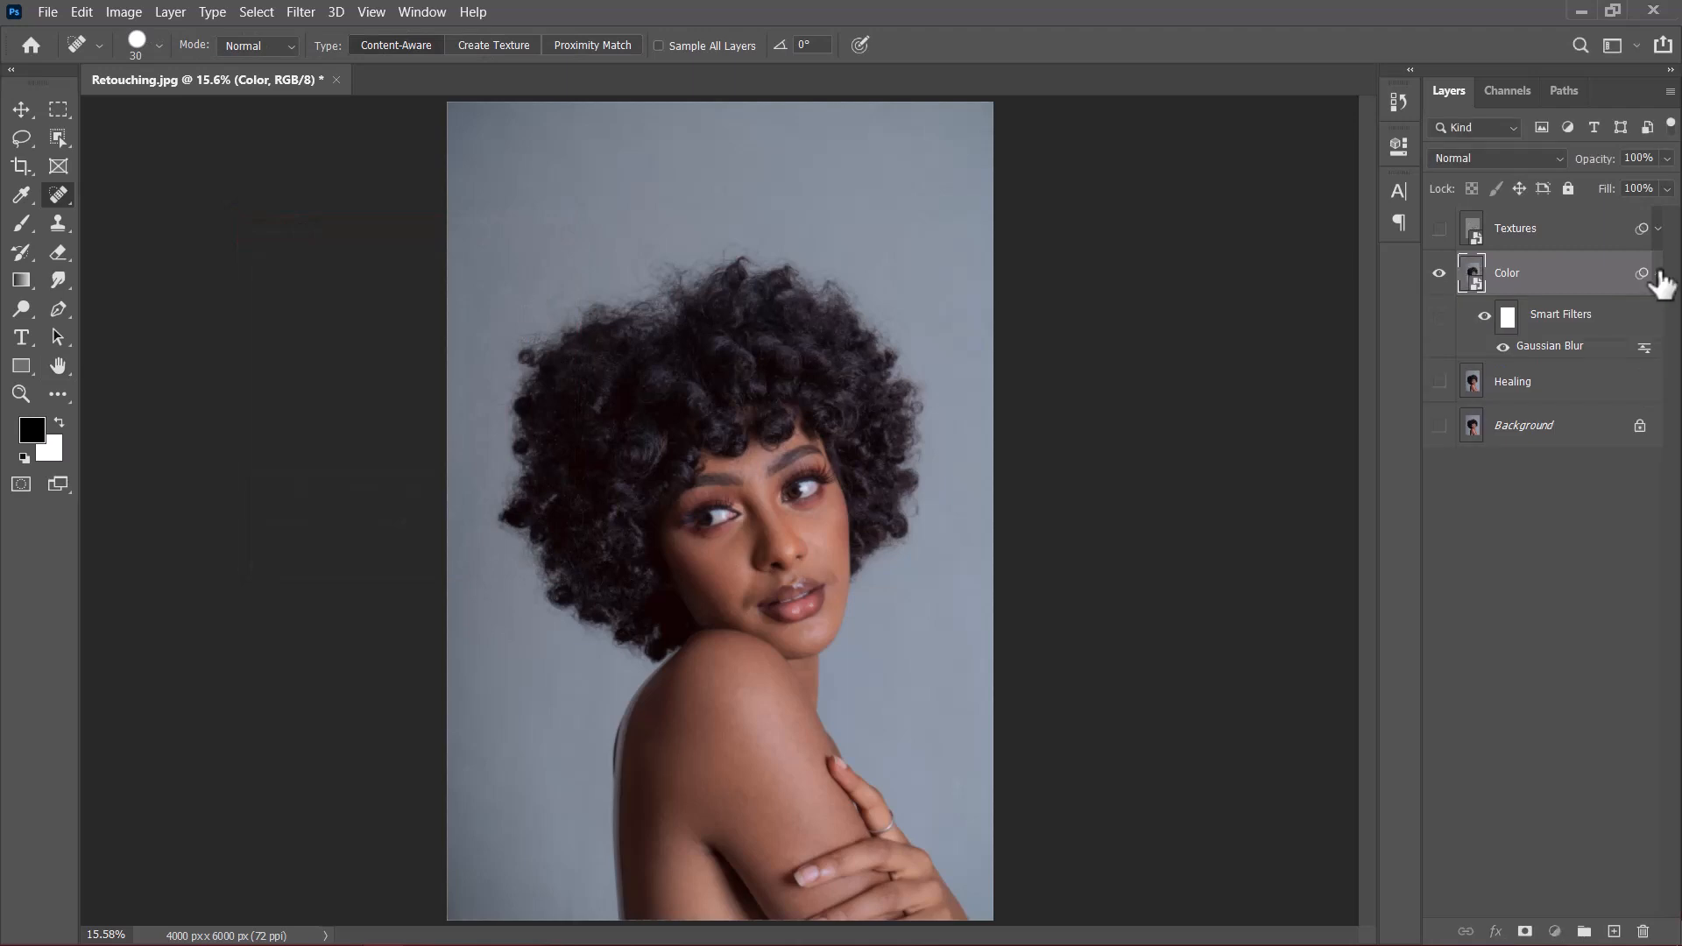
{"action": "left_click", "coordinate": [1657, 273]}
Step: Show the Textures layer again and add a black layer mask to it
{"action": "left_click", "coordinate": [1547, 233]}
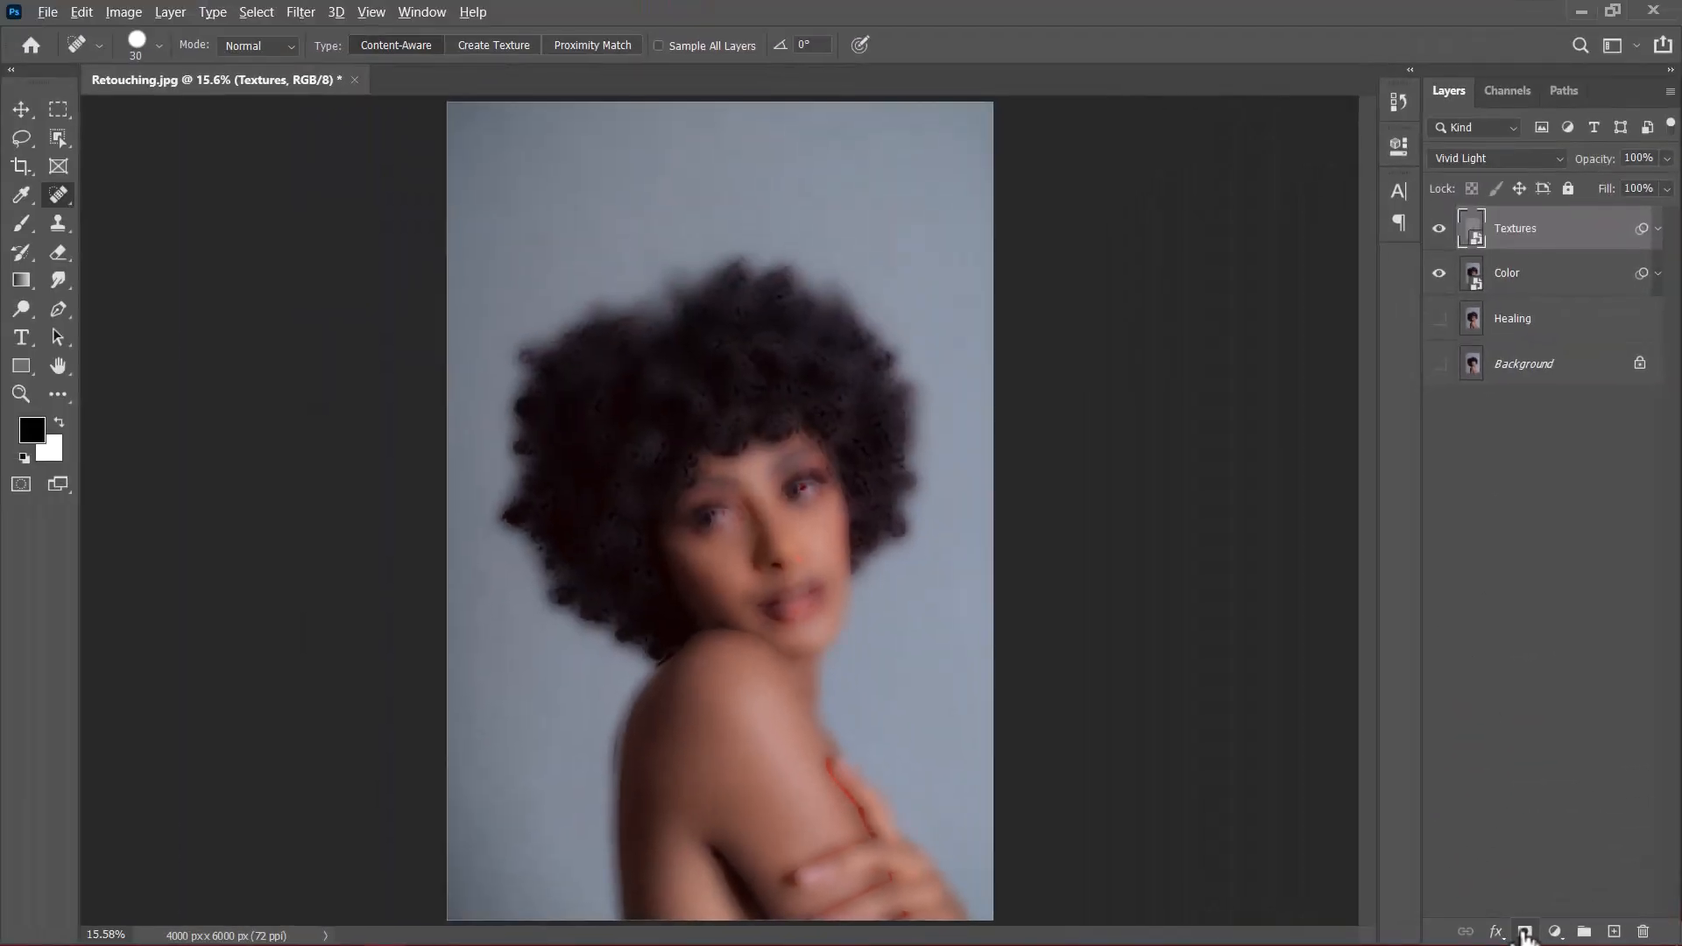
{"action": "left_click", "coordinate": [1524, 933], "text": "alt"}
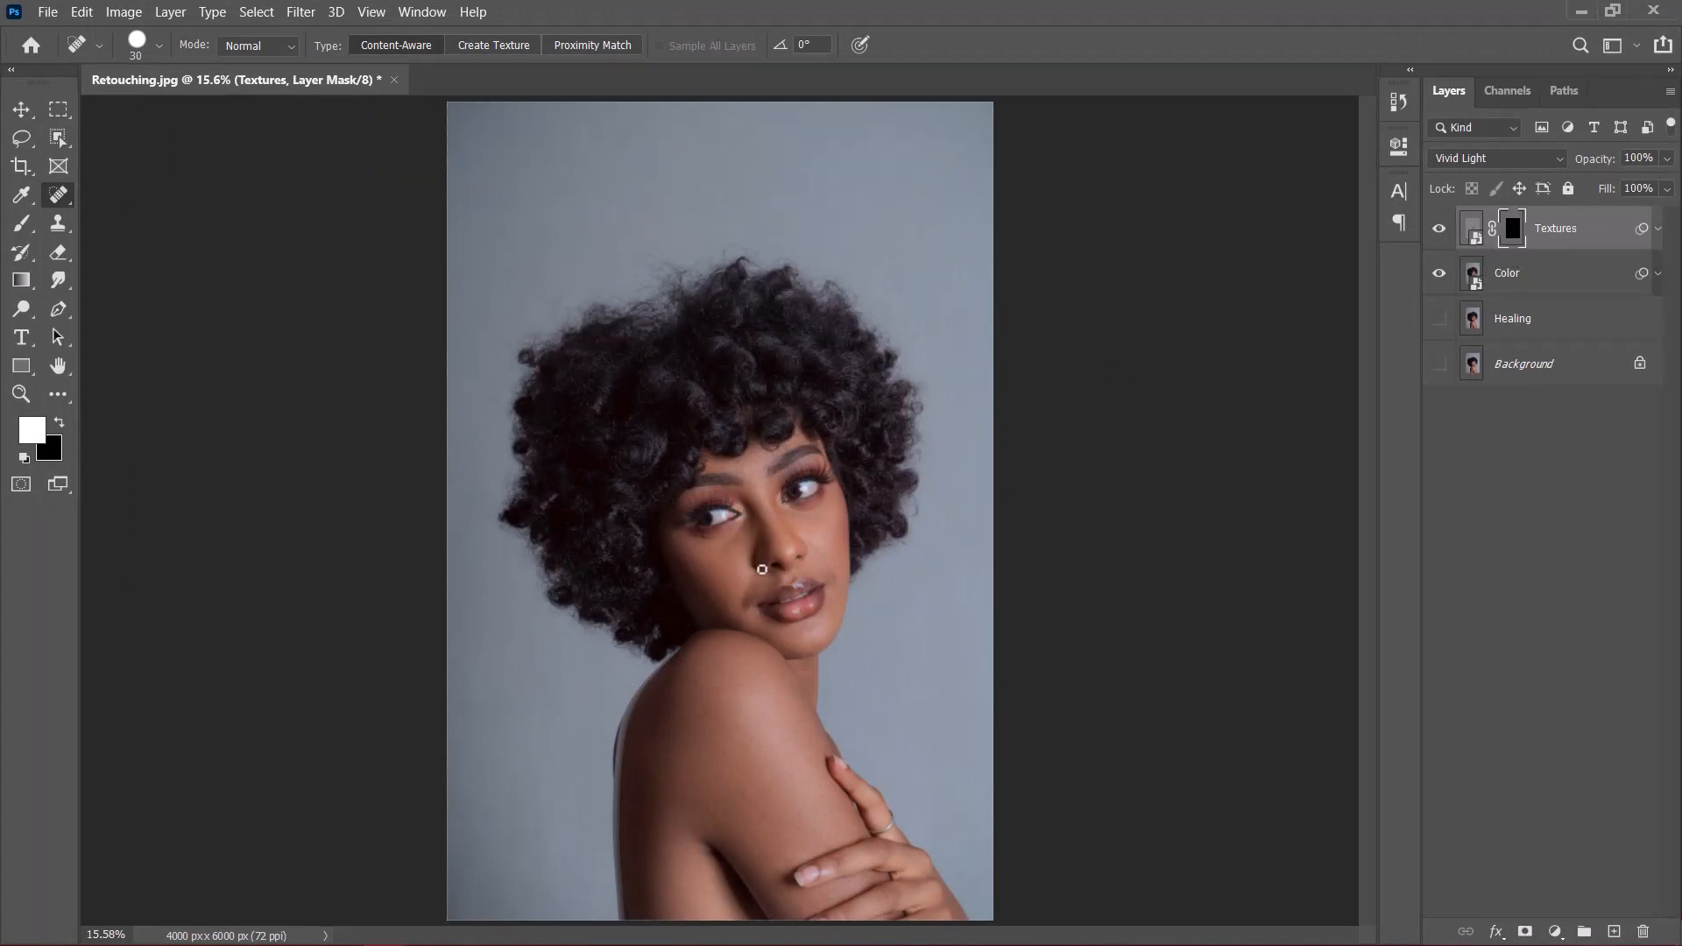
Step: Select the Brush tool with a soft round tip at 1% hardness for painting on the Textures mask
{"action": "scroll", "coordinate": [745, 644], "scroll_direction": "up", "scroll_amount": 5}
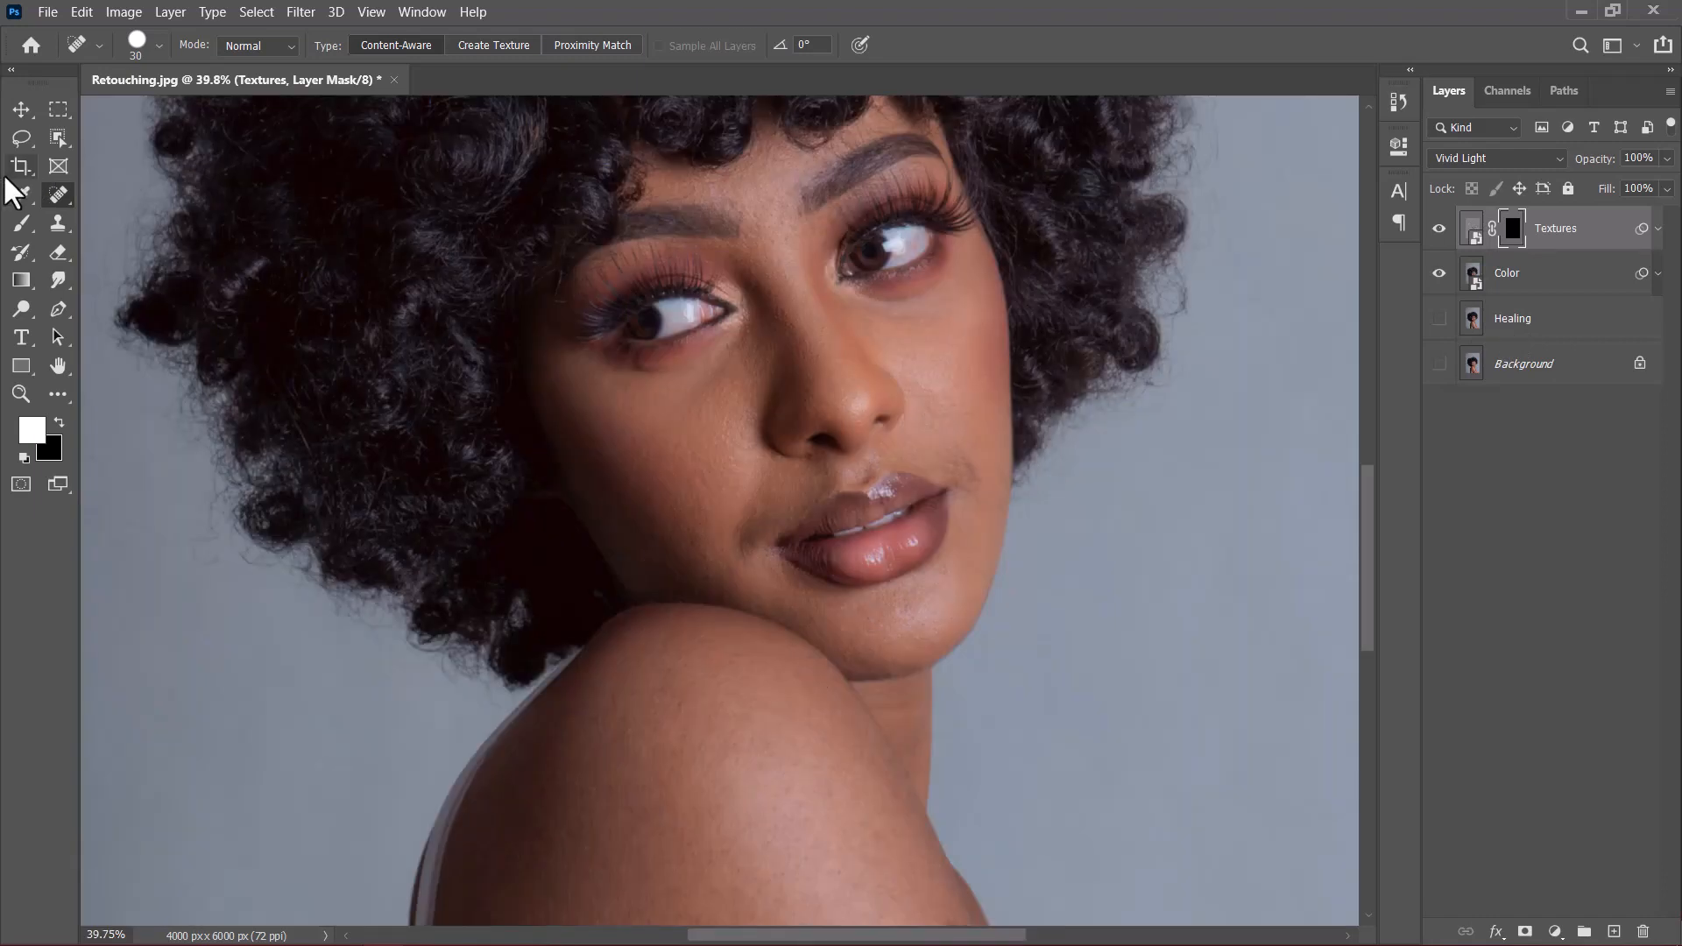
{"action": "left_click_drag", "start_coordinate": [17, 221], "coordinate": [55, 213]}
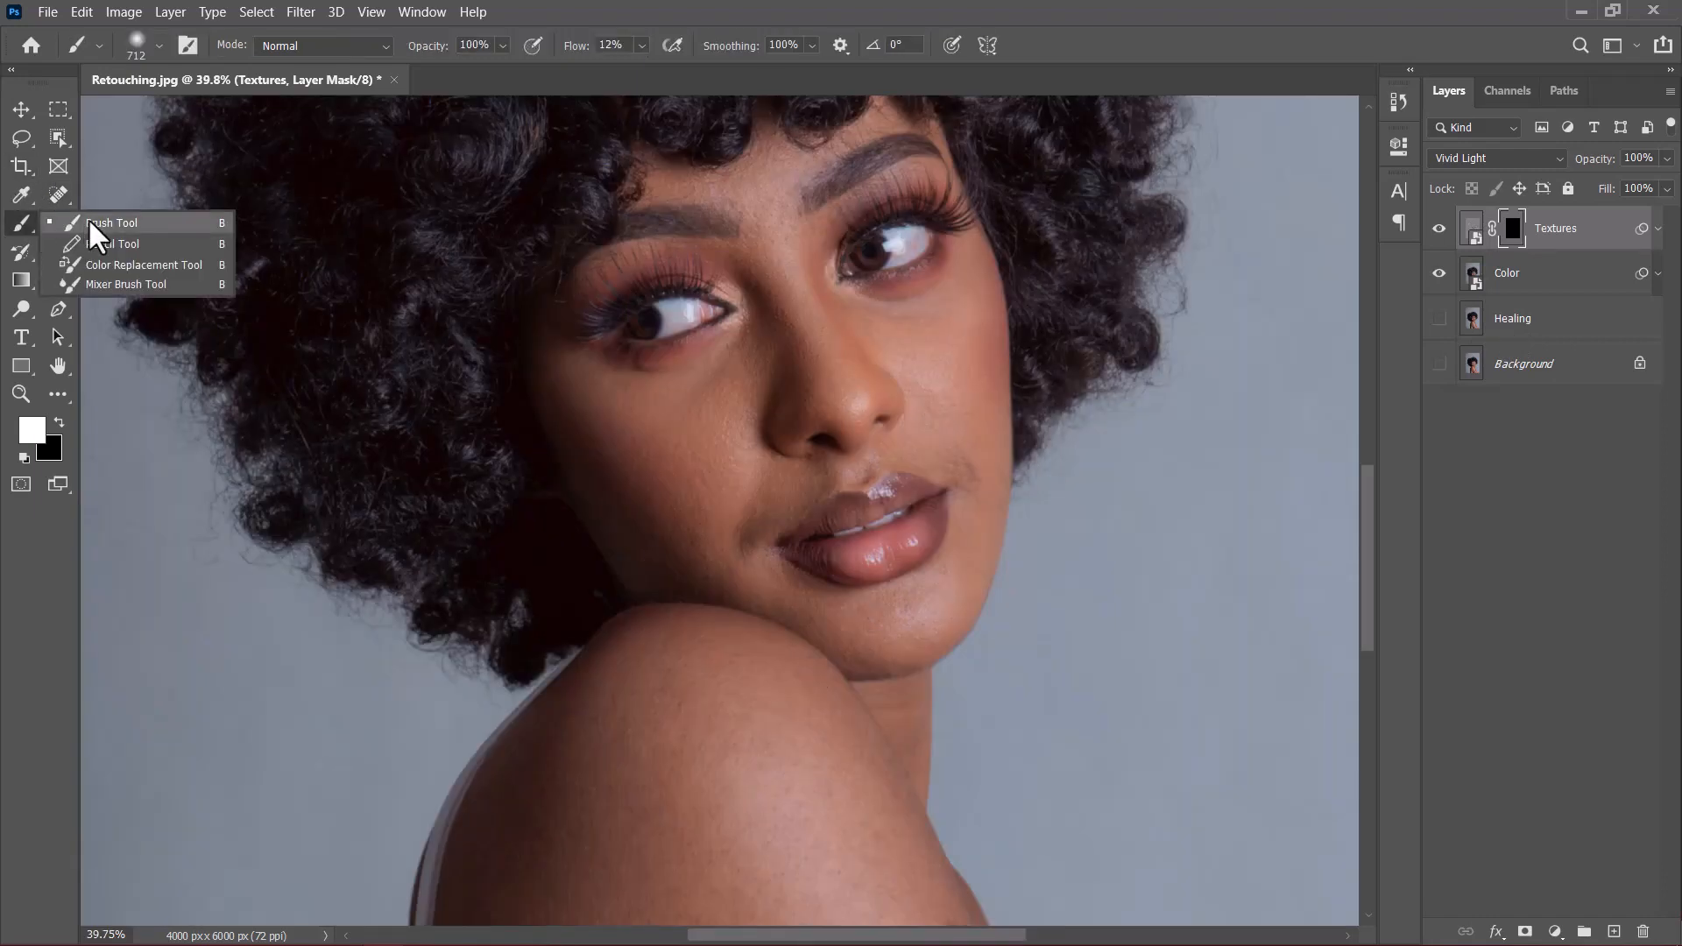
{"action": "left_click", "coordinate": [88, 220]}
{"action": "left_click", "coordinate": [146, 51]}
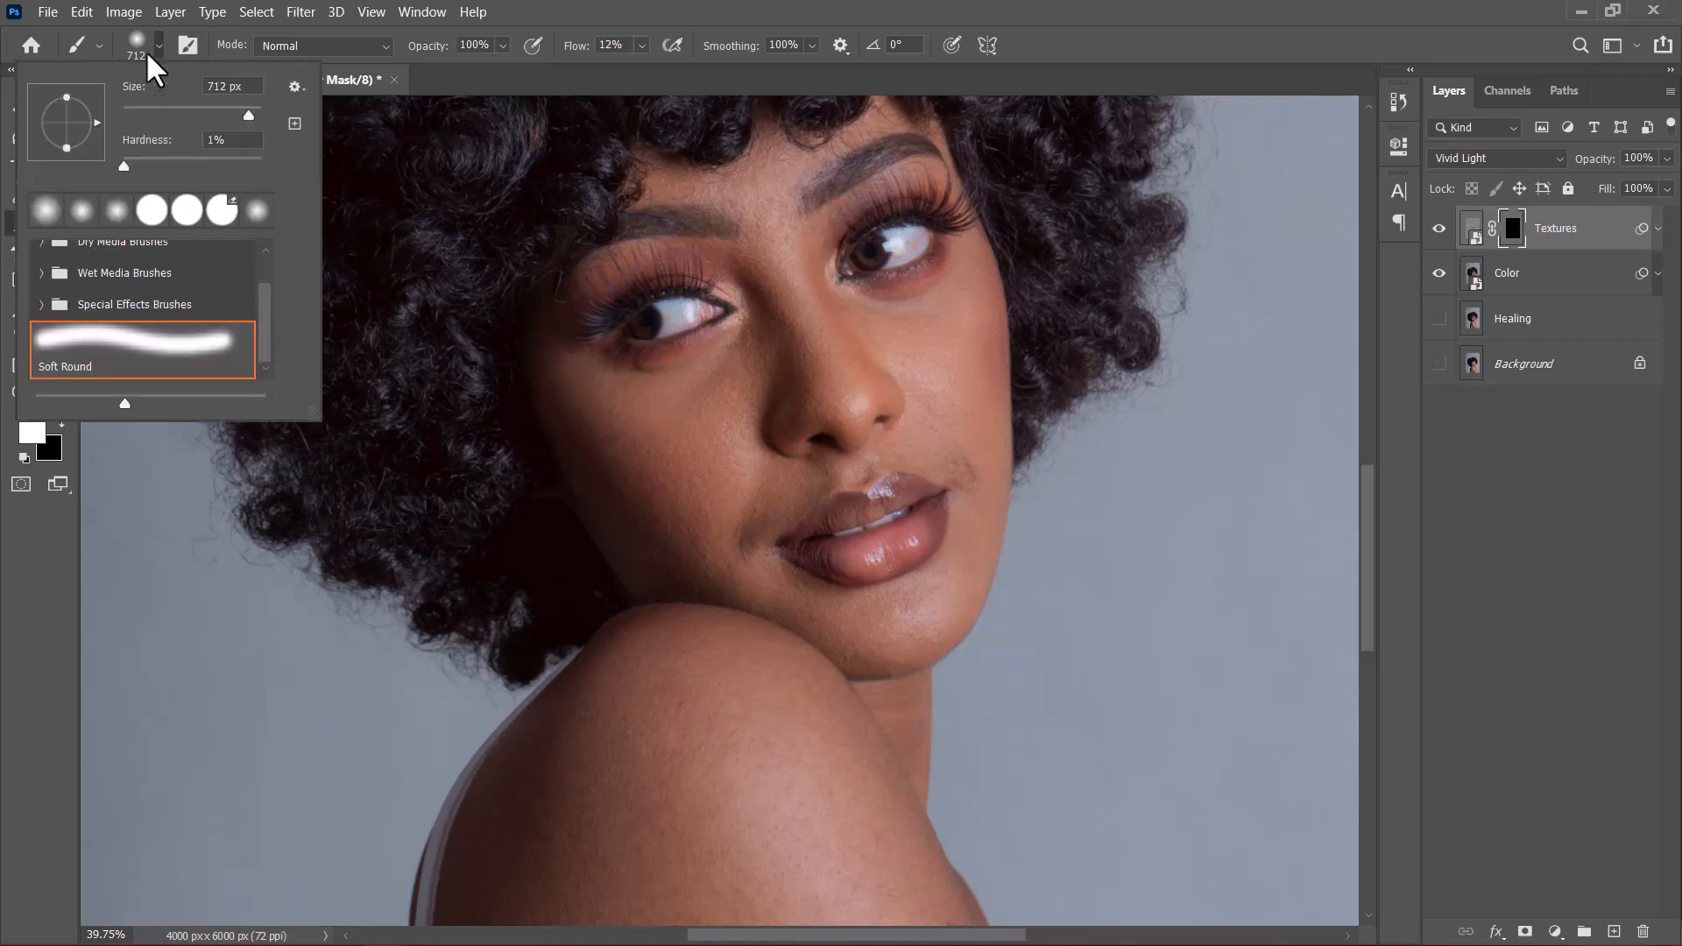
{"action": "left_click", "coordinate": [423, 61]}
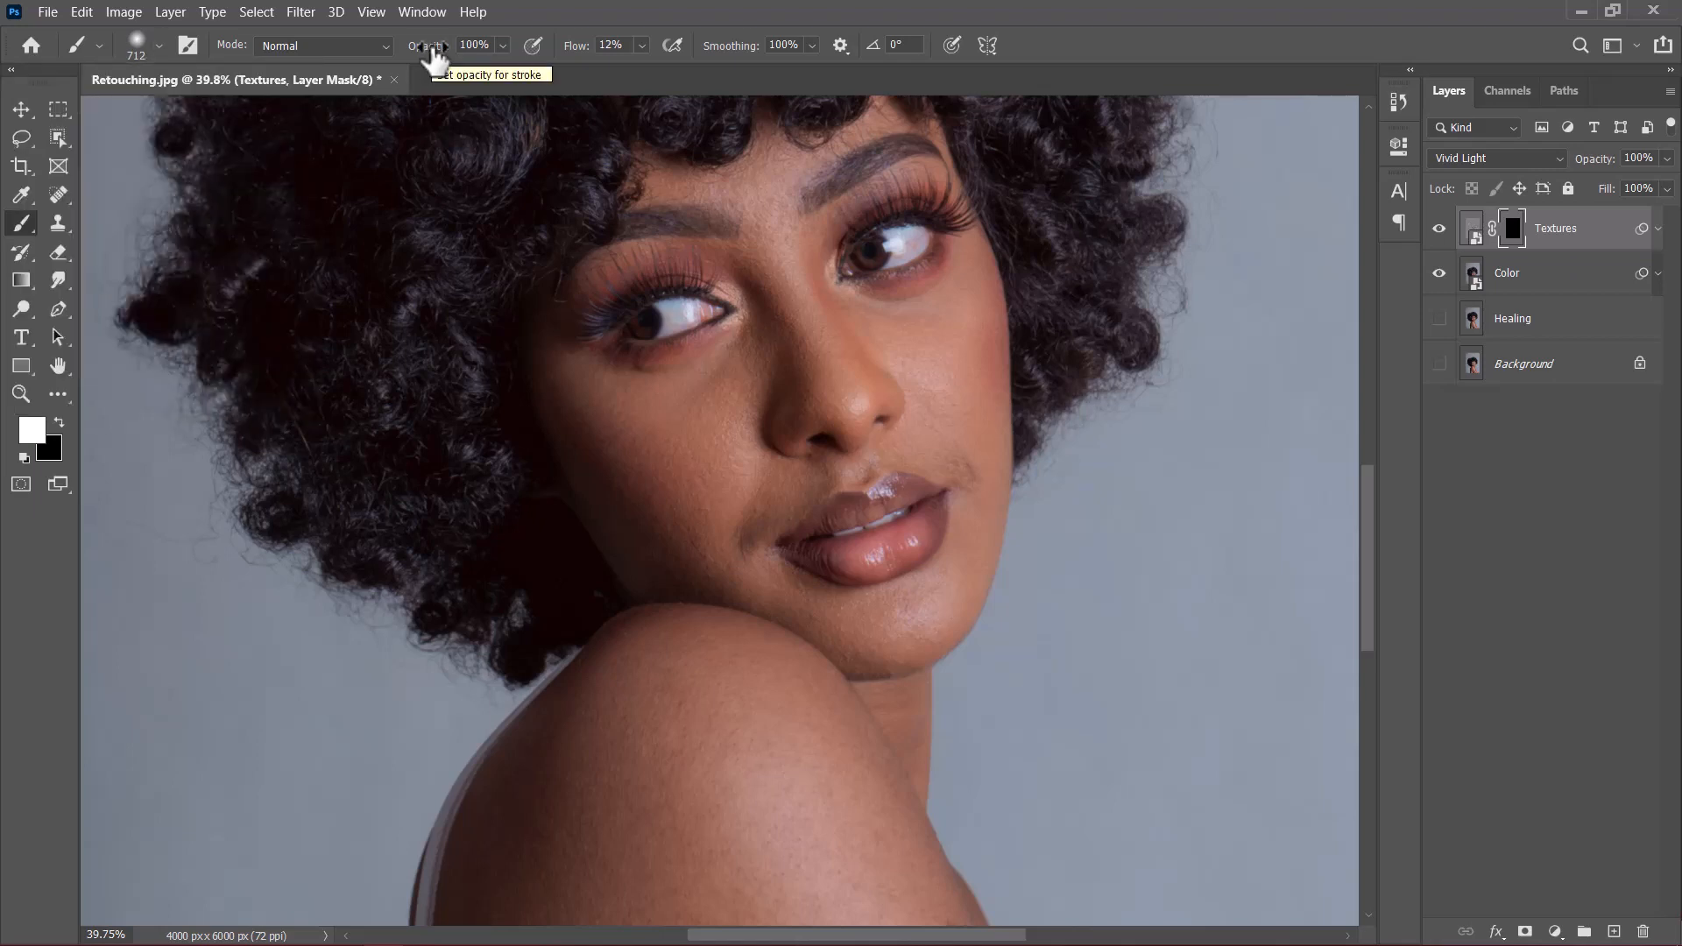
Step: Try painting white on the Textures mask over the nose and cheek at 100% flow, and undo the stroke
{"action": "left_click", "coordinate": [605, 51]}
{"action": "left_click_drag", "start_coordinate": [573, 54], "coordinate": [709, 61]}
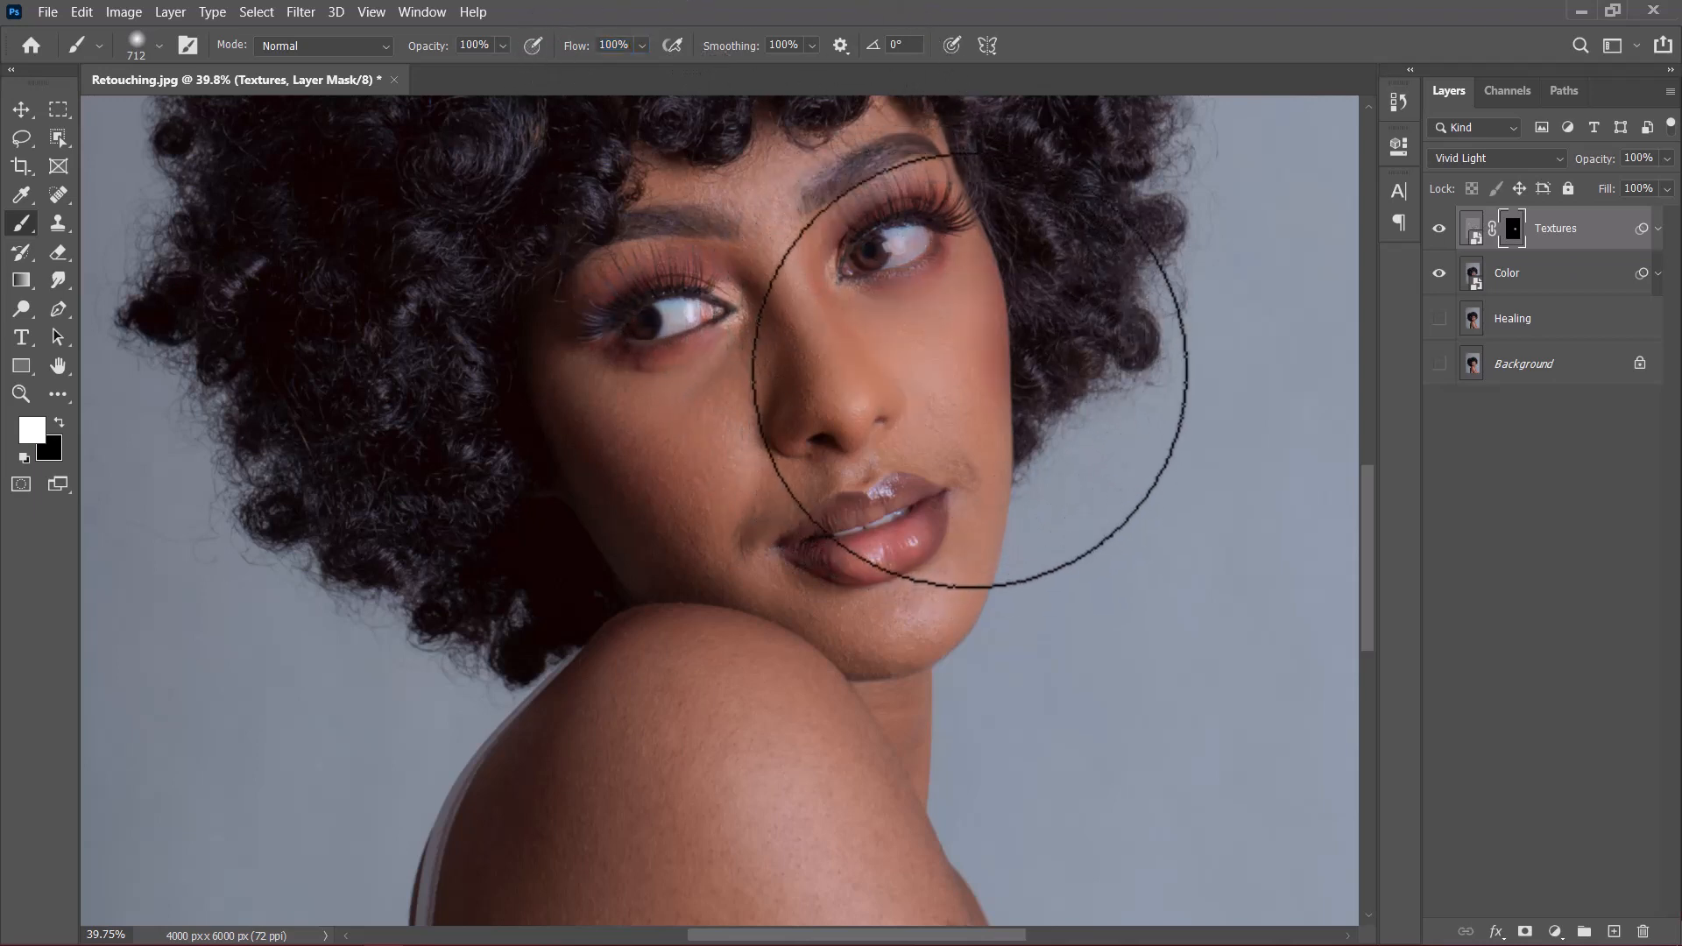
{"action": "left_click", "coordinate": [856, 436]}
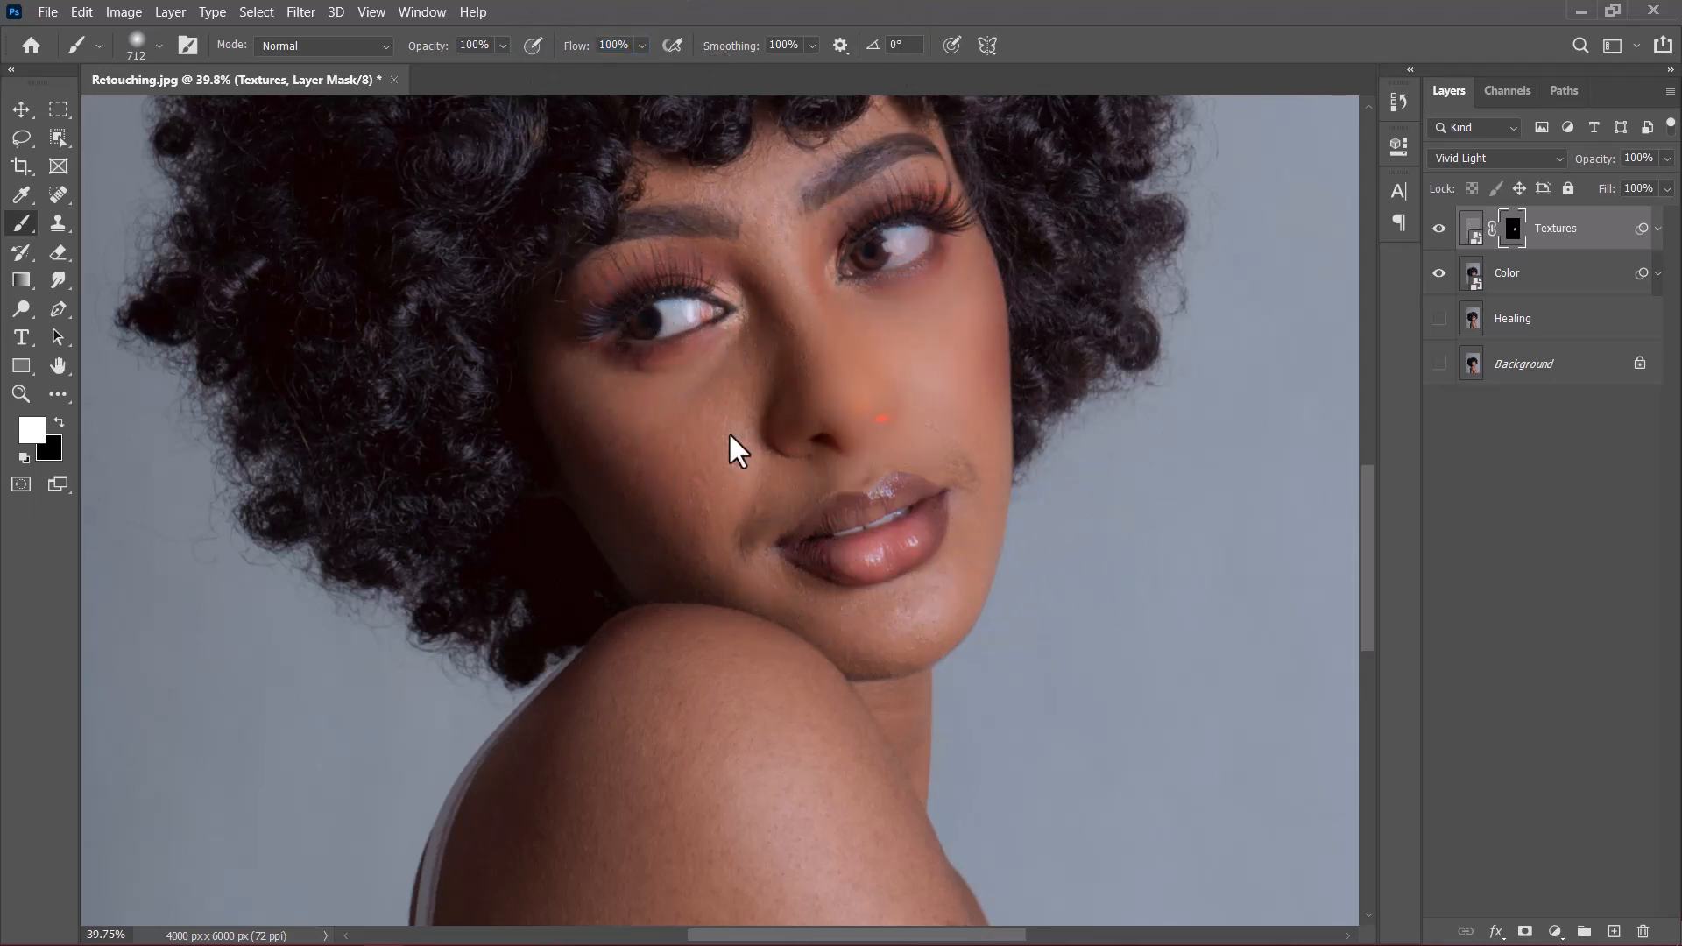
{"action": "key", "text": "ctrl+z"}
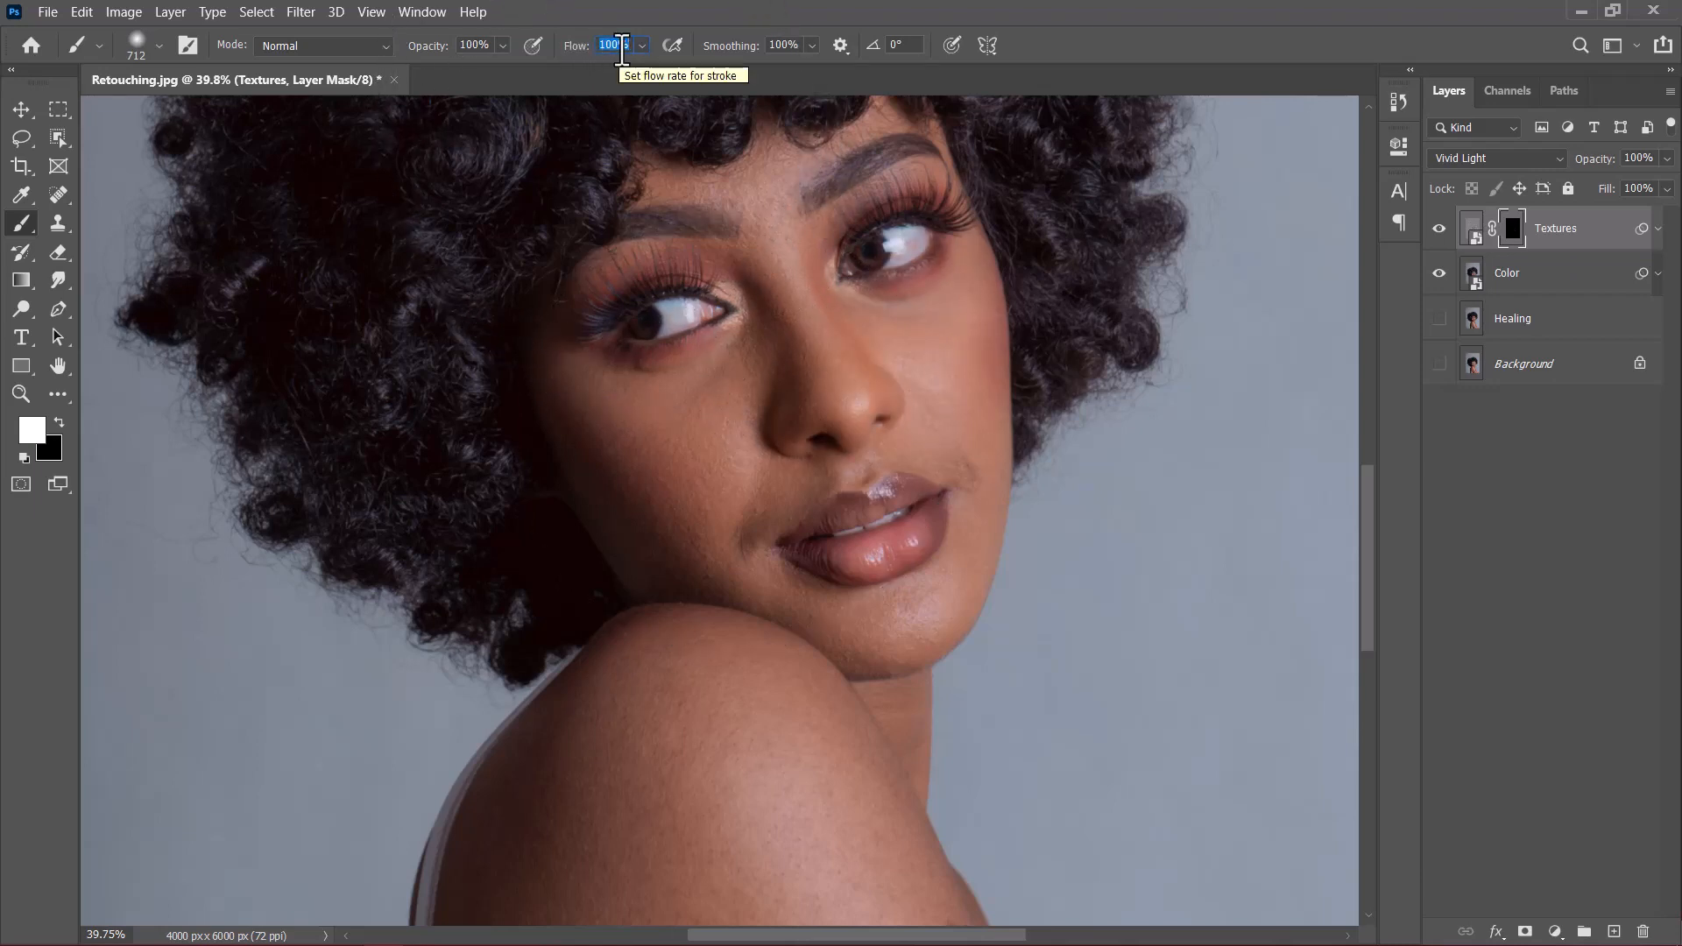
Step: Set the brush flow to 16%, reduce its size to 202 px, and paint the Textures mask white over the forehead, nose and cheeks
{"action": "type", "text": "1"}
{"action": "left_click_drag", "start_coordinate": [878, 411], "coordinate": [788, 425]}
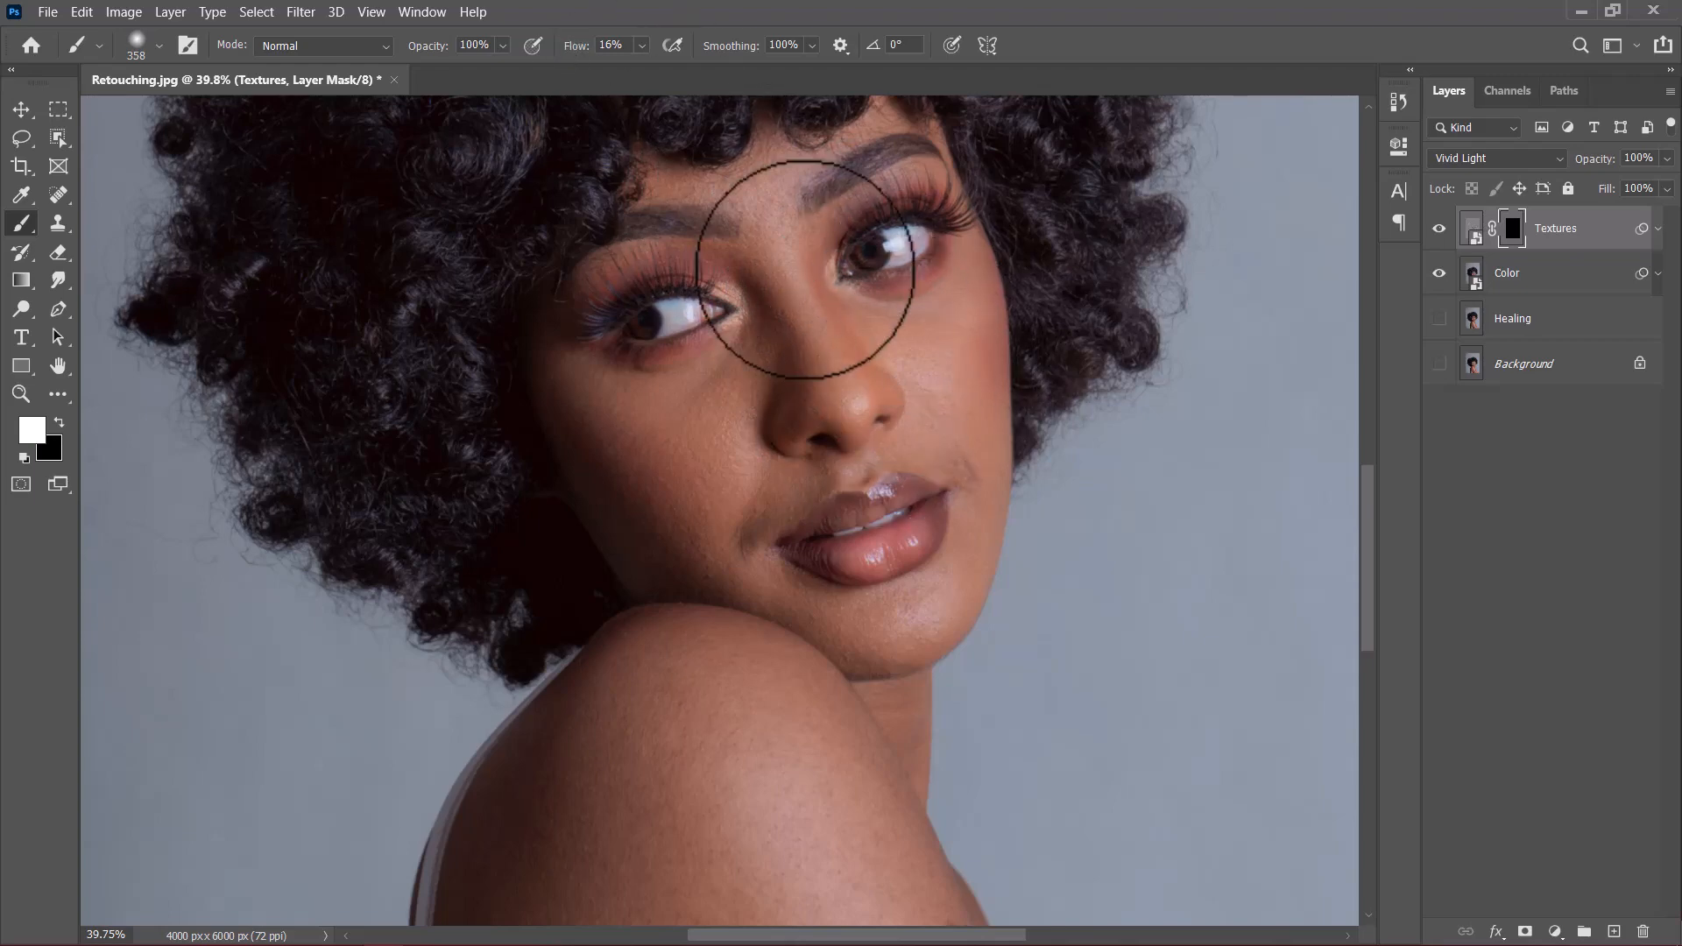
{"action": "scroll", "coordinate": [807, 281], "scroll_direction": "up", "scroll_amount": 5}
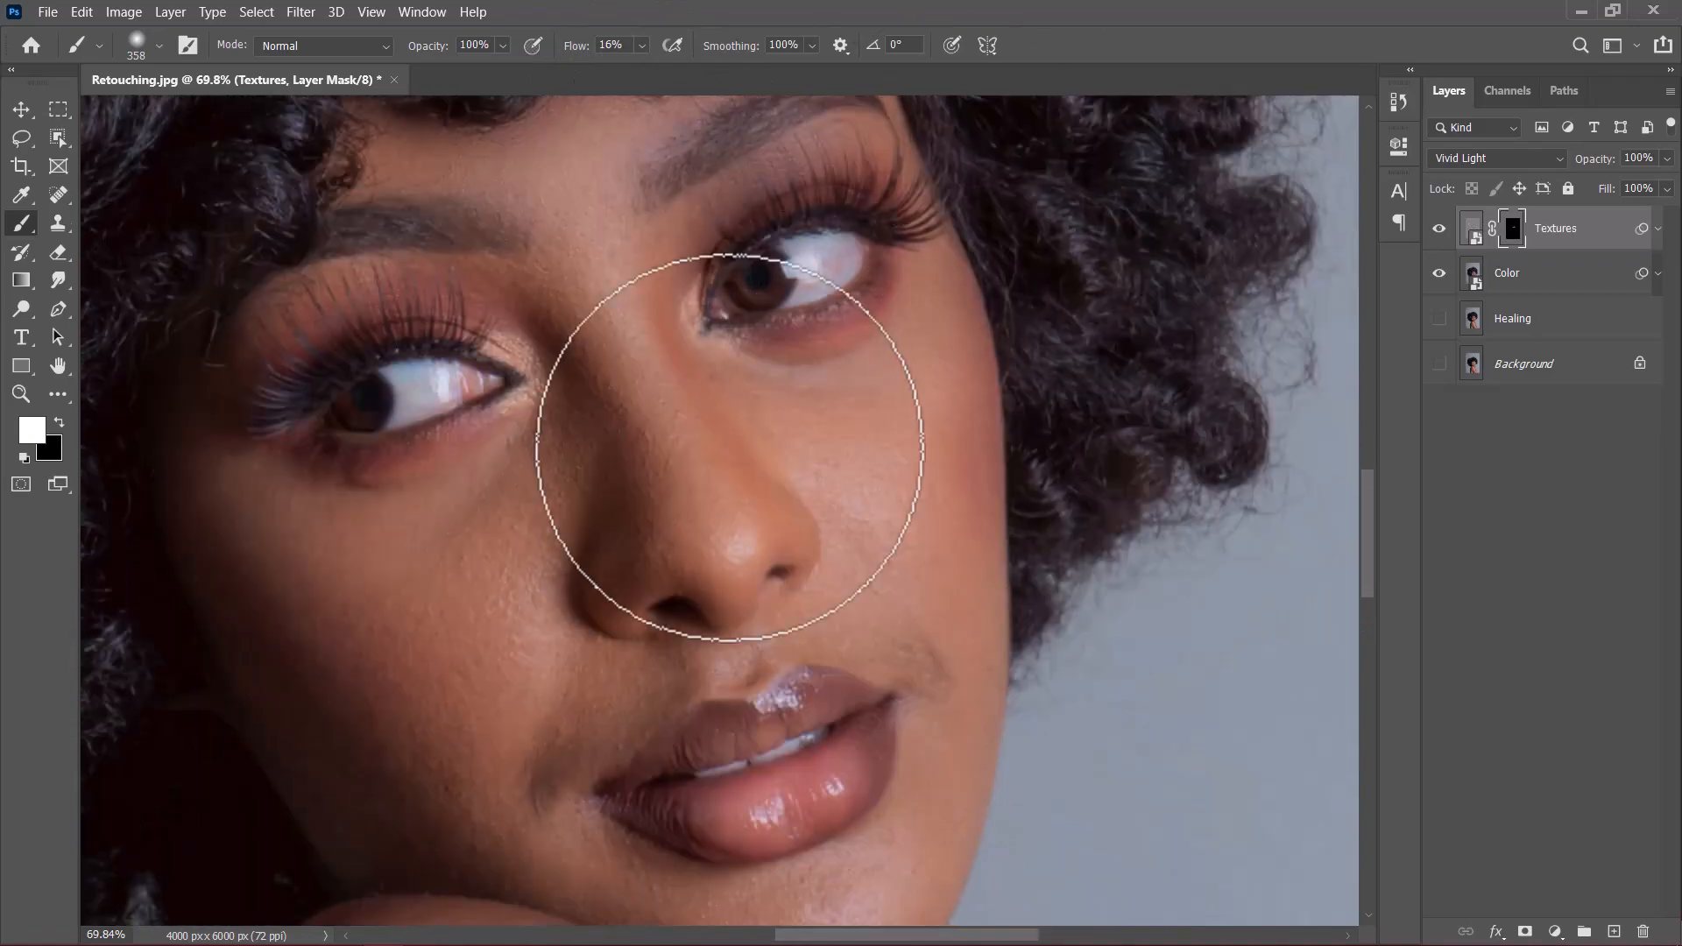
{"action": "left_click_drag", "start_coordinate": [890, 394], "coordinate": [863, 394]}
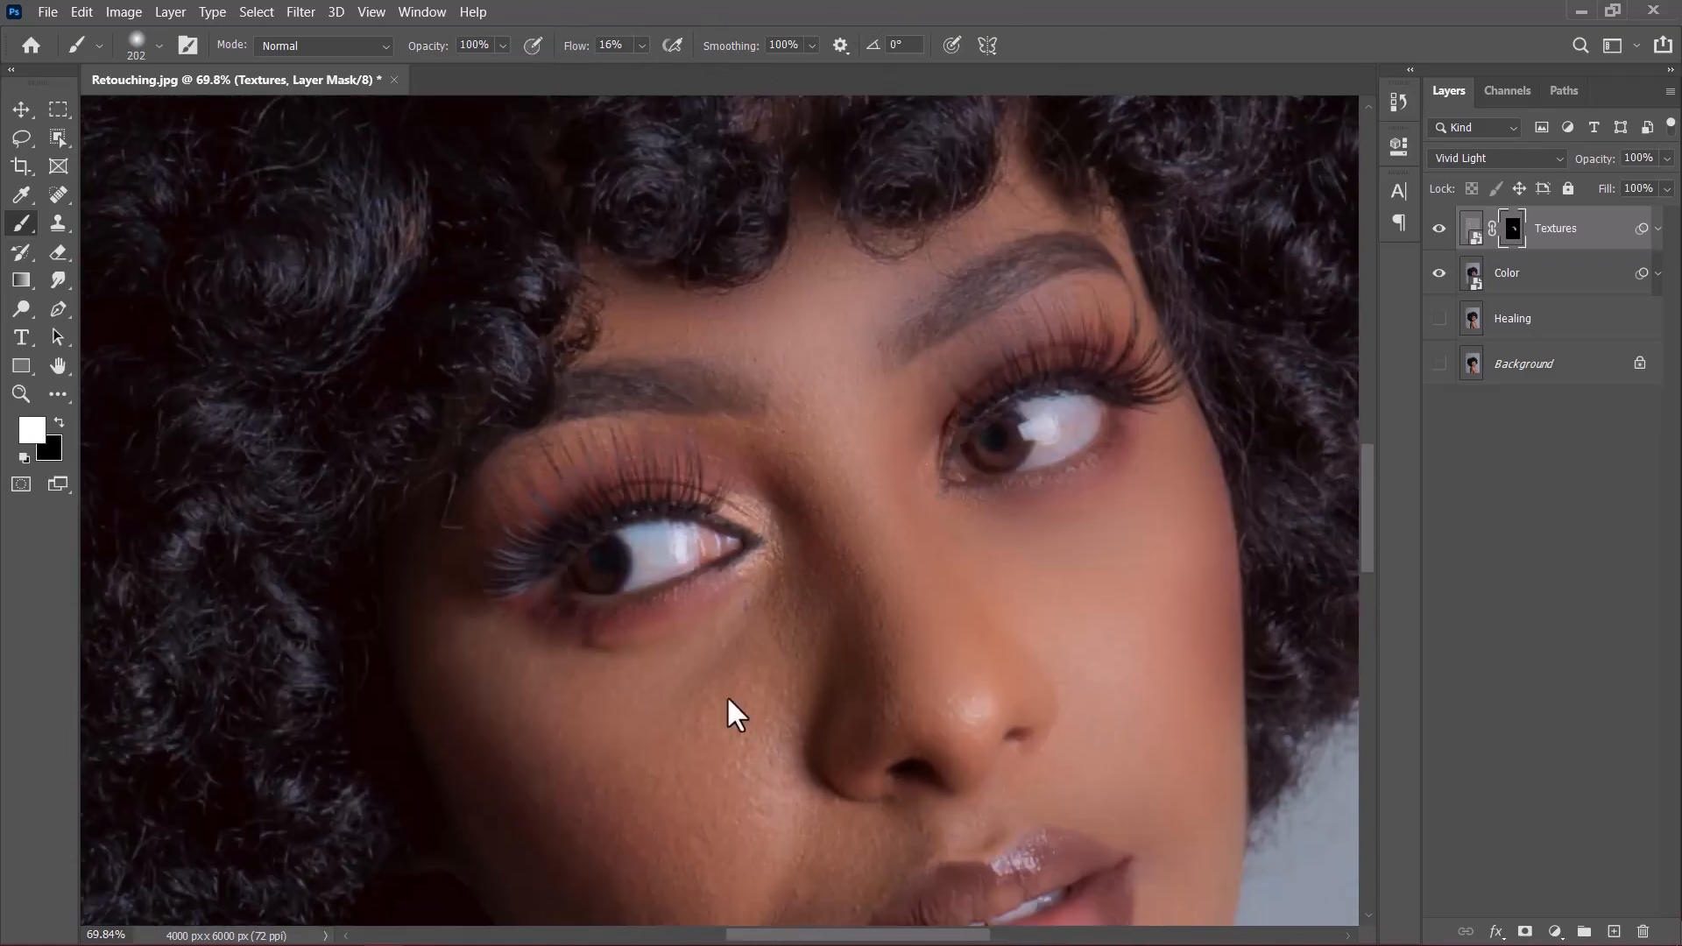
{"action": "left_click_drag", "start_coordinate": [768, 686], "coordinate": [840, 506]}
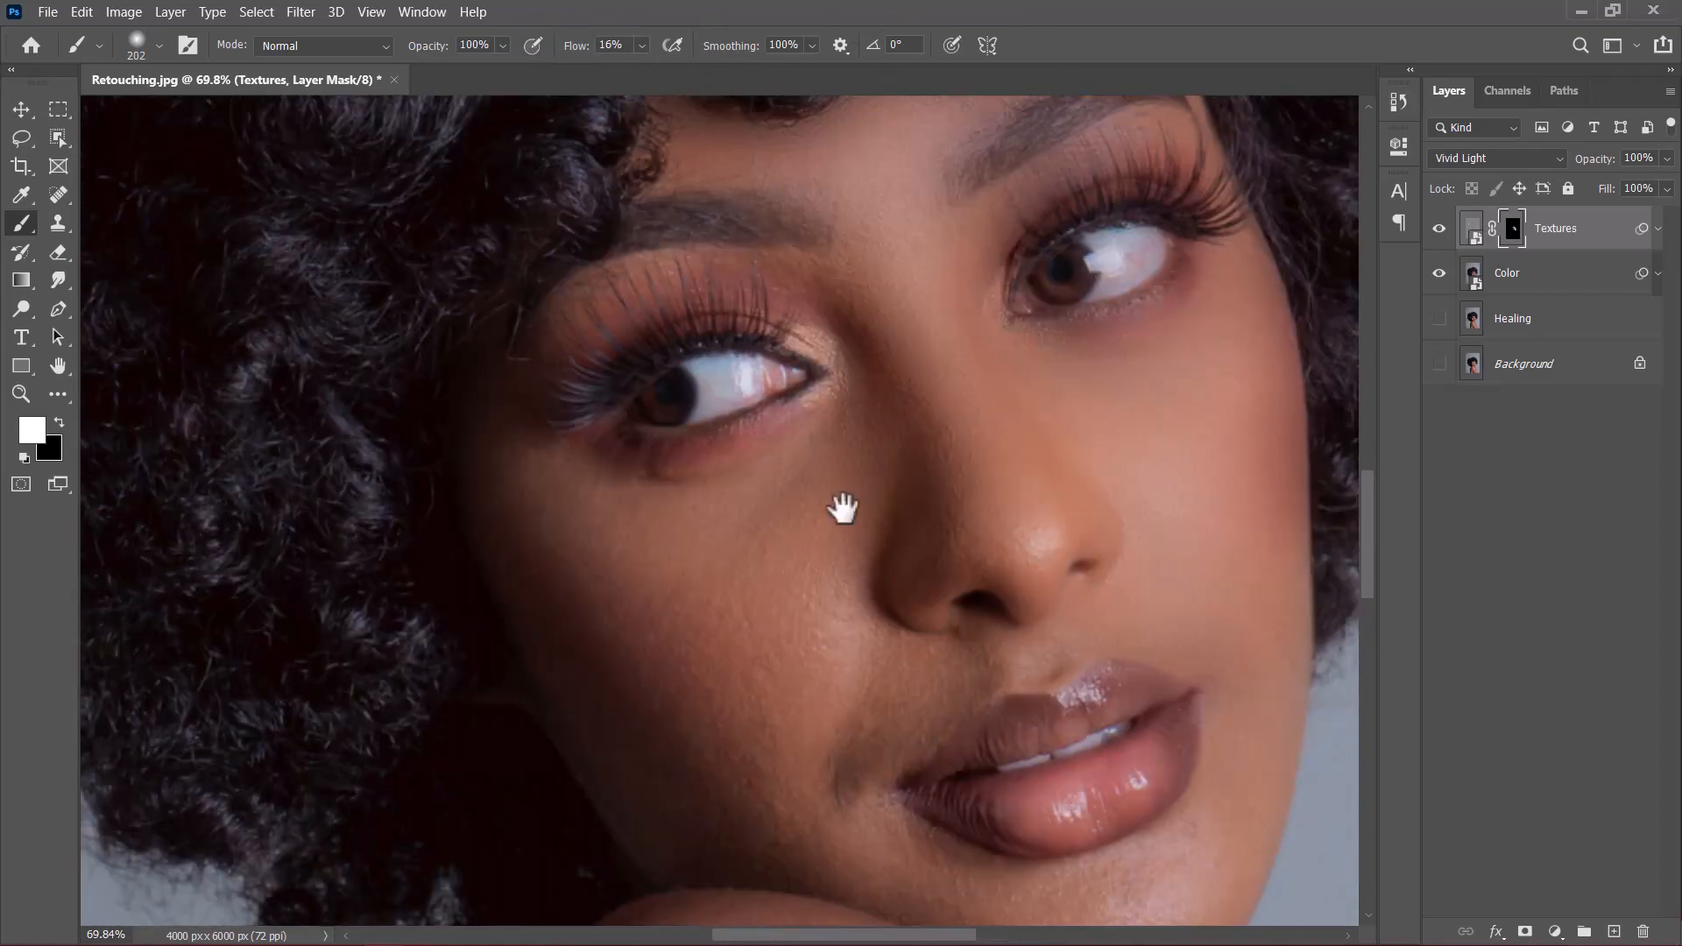
{"action": "left_click_drag", "start_coordinate": [780, 570], "coordinate": [780, 390]}
{"action": "scroll", "coordinate": [591, 371], "scroll_direction": "down", "scroll_amount": 2}
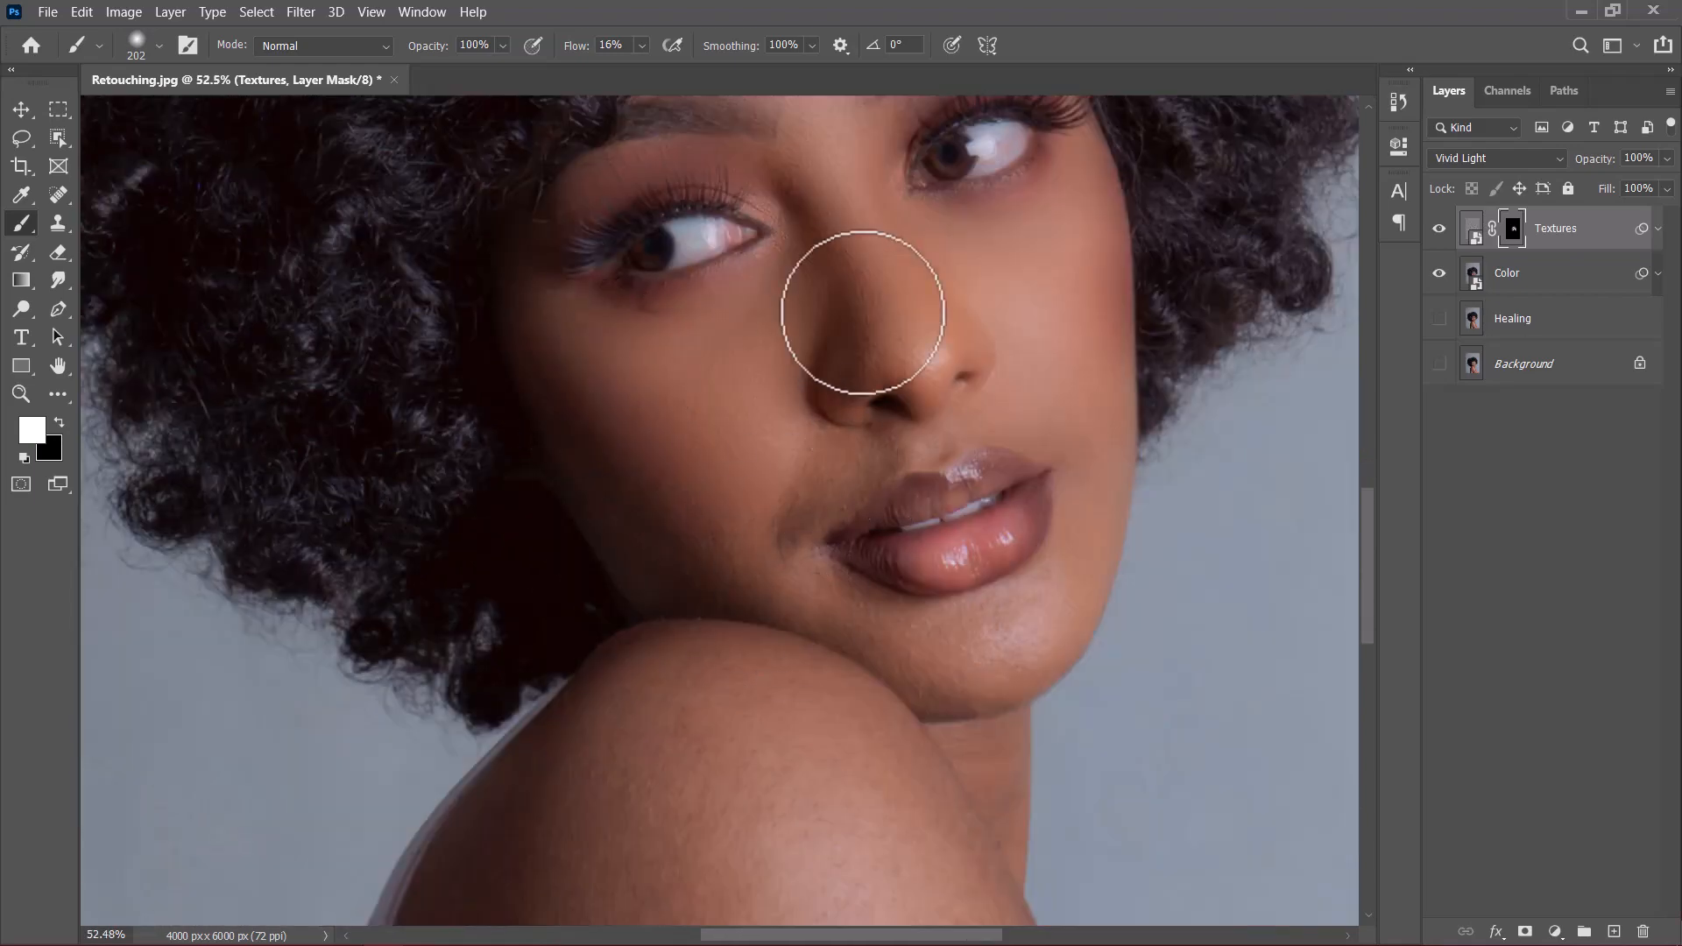
Step: Paint the Textures mask white over the chin, the jaw and the skin around the mouth
{"action": "left_click_drag", "start_coordinate": [1082, 524], "coordinate": [1115, 390]}
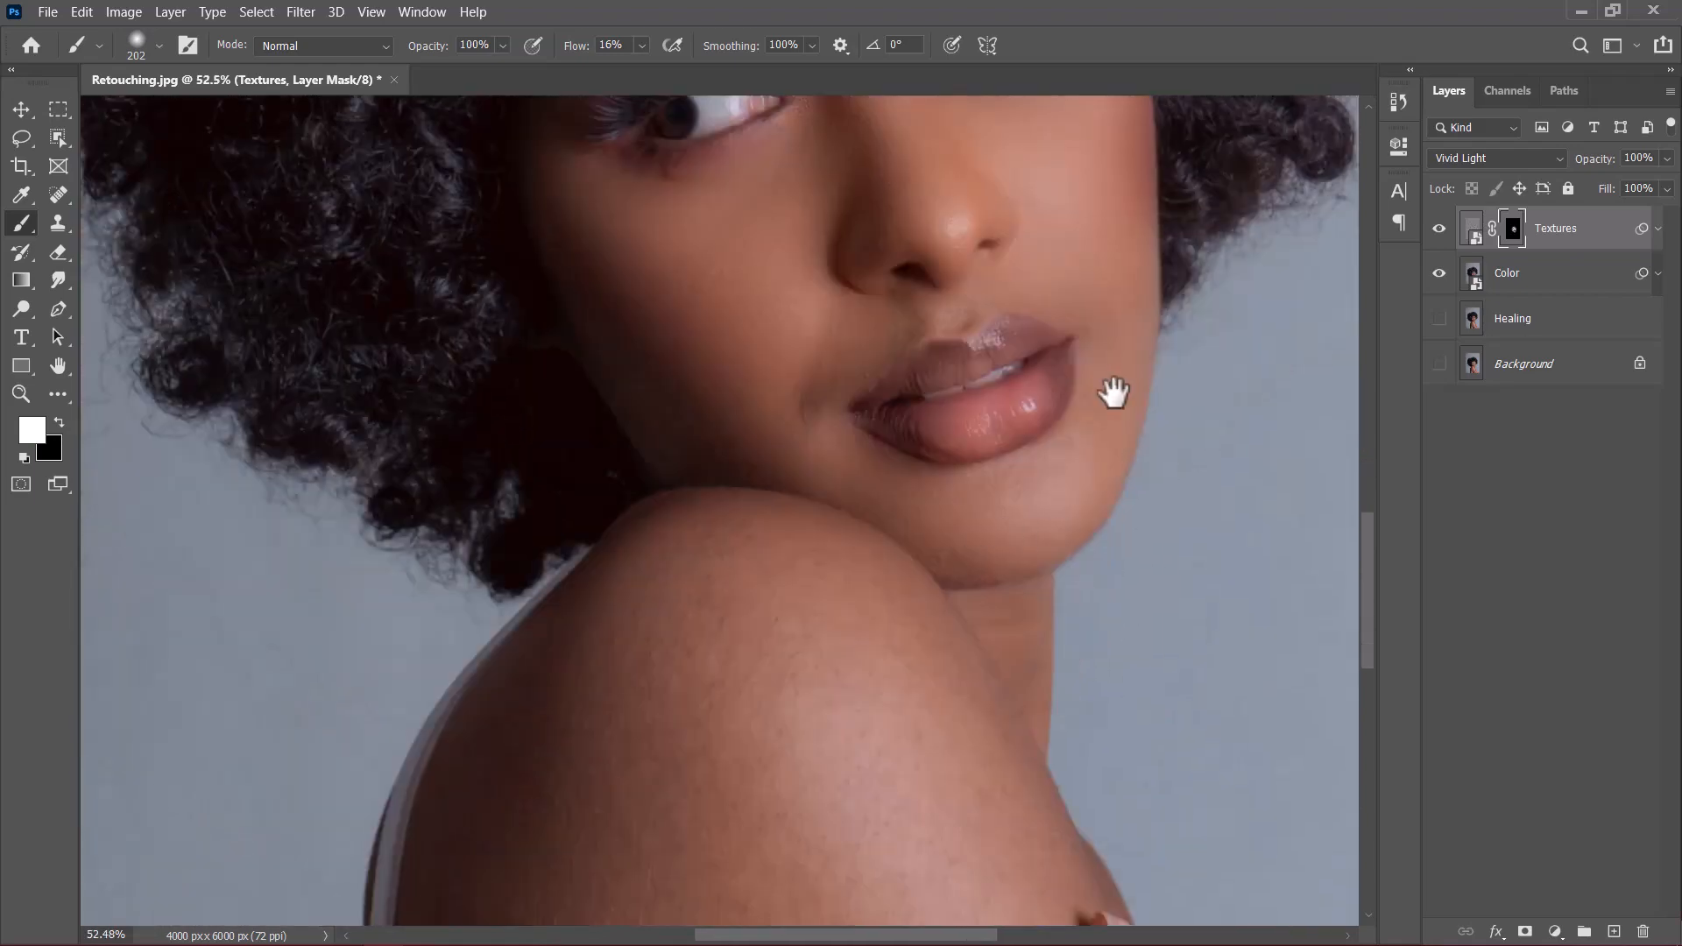
{"action": "left_click_drag", "start_coordinate": [856, 159], "coordinate": [814, 552]}
{"action": "left_click_drag", "start_coordinate": [759, 784], "coordinate": [907, 662]}
{"action": "scroll", "coordinate": [1008, 604], "scroll_direction": "down", "scroll_amount": 3}
{"action": "left_click_drag", "start_coordinate": [1007, 613], "coordinate": [987, 419]}
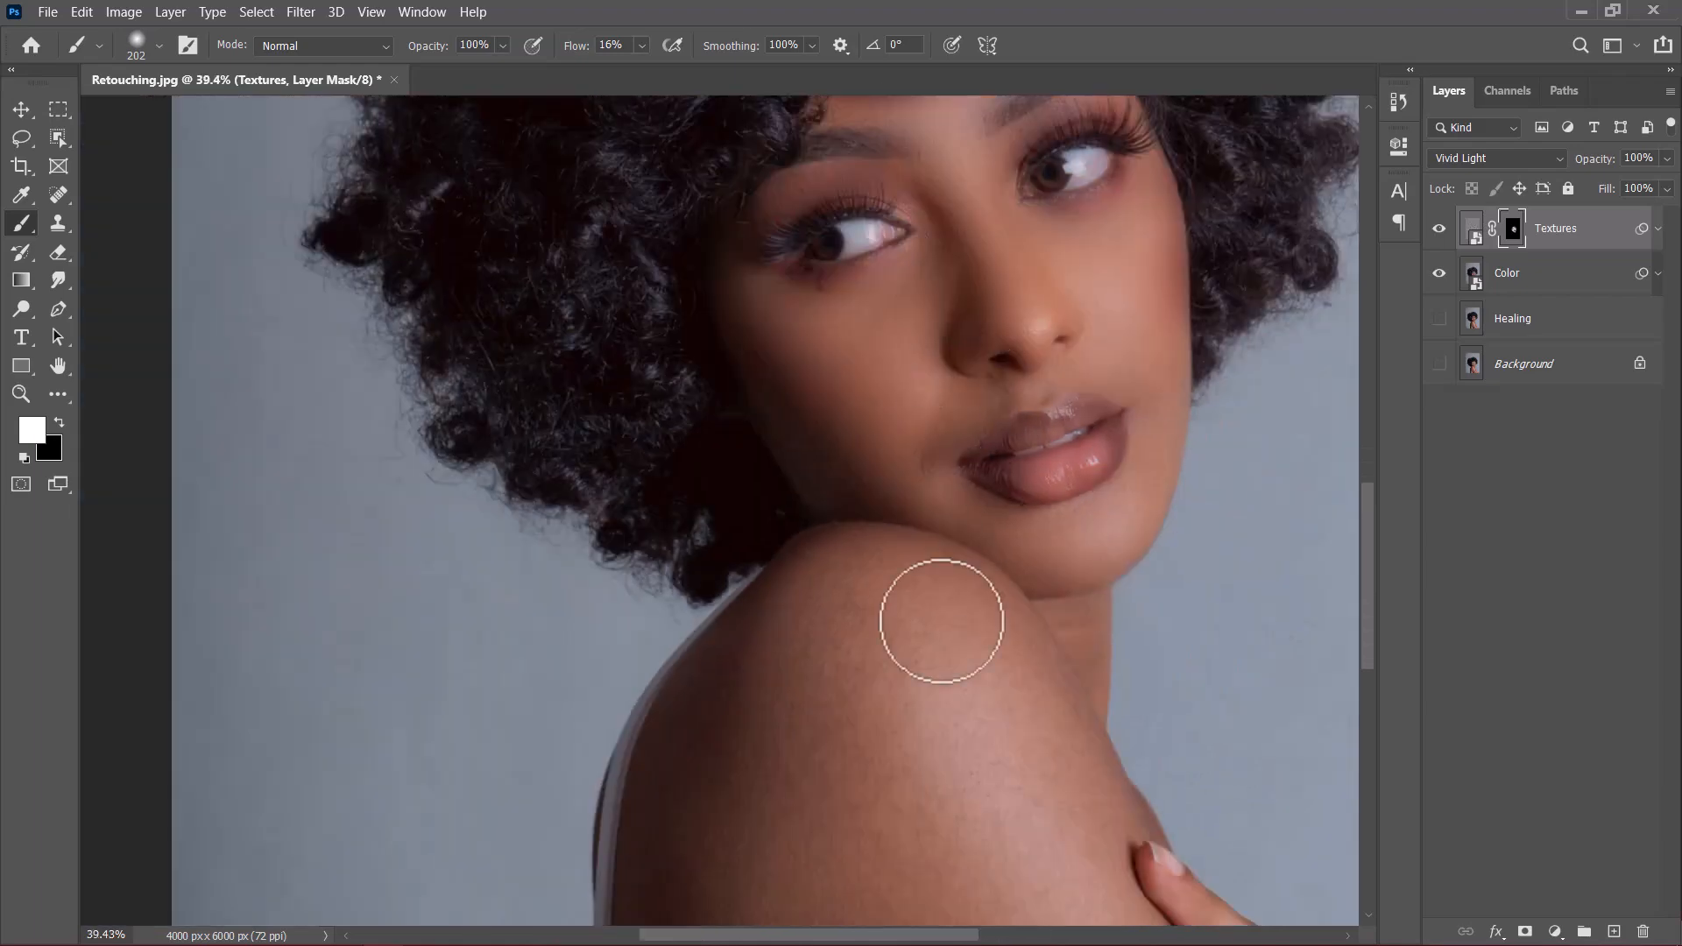
Step: Enlarge the brush to 429 px, set its flow to 66%, and paint the Textures mask over the shoulder
{"action": "scroll", "coordinate": [876, 377], "scroll_direction": "up", "scroll_amount": 2}
{"action": "right_click", "coordinate": [876, 377], "text": "alt"}
{"action": "mouse_move", "coordinate": [941, 621]}
{"action": "left_mouse_down"}
{"action": "mouse_move", "coordinate": [874, 377]}
{"action": "mouse_move", "coordinate": [597, 609]}
{"action": "mouse_move", "coordinate": [681, 463]}
{"action": "mouse_move", "coordinate": [972, 489]}
{"action": "left_mouse_up"}
{"action": "key", "text": "shift+6"}
{"action": "key", "text": "shift+6"}
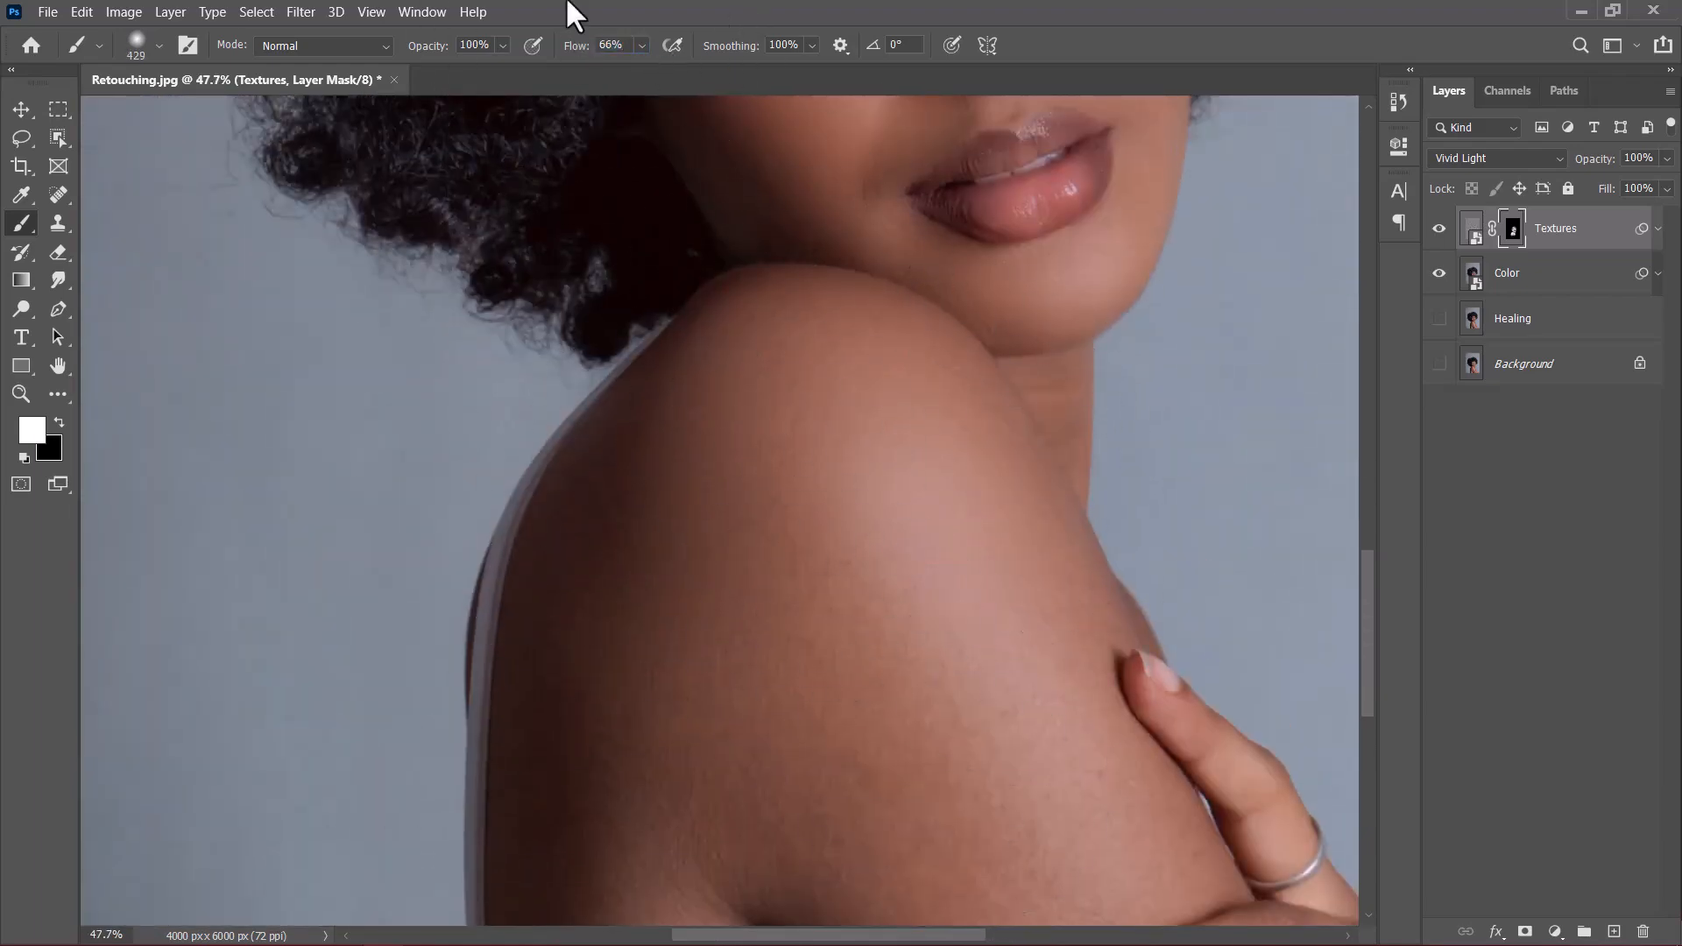
{"action": "left_click_drag", "start_coordinate": [880, 622], "coordinate": [799, 268]}
{"action": "mouse_move", "coordinate": [799, 268]}
{"action": "left_mouse_down"}
{"action": "mouse_move", "coordinate": [518, 435]}
{"action": "mouse_move", "coordinate": [812, 436]}
{"action": "left_mouse_up"}
Step: Adjust the brush flow and extend the white painting on the Textures mask over the upper arm and back
{"action": "scroll", "coordinate": [812, 436], "scroll_direction": "down", "scroll_amount": 2}
{"action": "left_click_drag", "start_coordinate": [576, 46], "coordinate": [612, 54]}
{"action": "scroll", "coordinate": [793, 460], "scroll_direction": "down", "scroll_amount": 2}
{"action": "mouse_move", "coordinate": [800, 455]}
{"action": "left_mouse_down"}
{"action": "mouse_move", "coordinate": [613, 690]}
{"action": "mouse_move", "coordinate": [735, 628]}
{"action": "mouse_move", "coordinate": [769, 529]}
{"action": "left_mouse_up"}
Step: Set the brush to 92% flow and 171 px, and paint the Textures mask along the arm's edge and the neck
{"action": "left_click_drag", "start_coordinate": [576, 50], "coordinate": [514, 49]}
{"action": "scroll", "coordinate": [526, 510], "scroll_direction": "up", "scroll_amount": 5}
{"action": "left_click_drag", "start_coordinate": [1116, 534], "coordinate": [934, 448]}
{"action": "right_click", "coordinate": [944, 678], "text": "alt"}
{"action": "mouse_move", "coordinate": [1037, 602]}
{"action": "left_mouse_down"}
{"action": "mouse_move", "coordinate": [1144, 420]}
{"action": "mouse_move", "coordinate": [981, 499]}
{"action": "left_mouse_up"}
{"action": "left_click_drag", "start_coordinate": [569, 49], "coordinate": [604, 53]}
{"action": "right_click", "coordinate": [1146, 418], "text": "alt"}
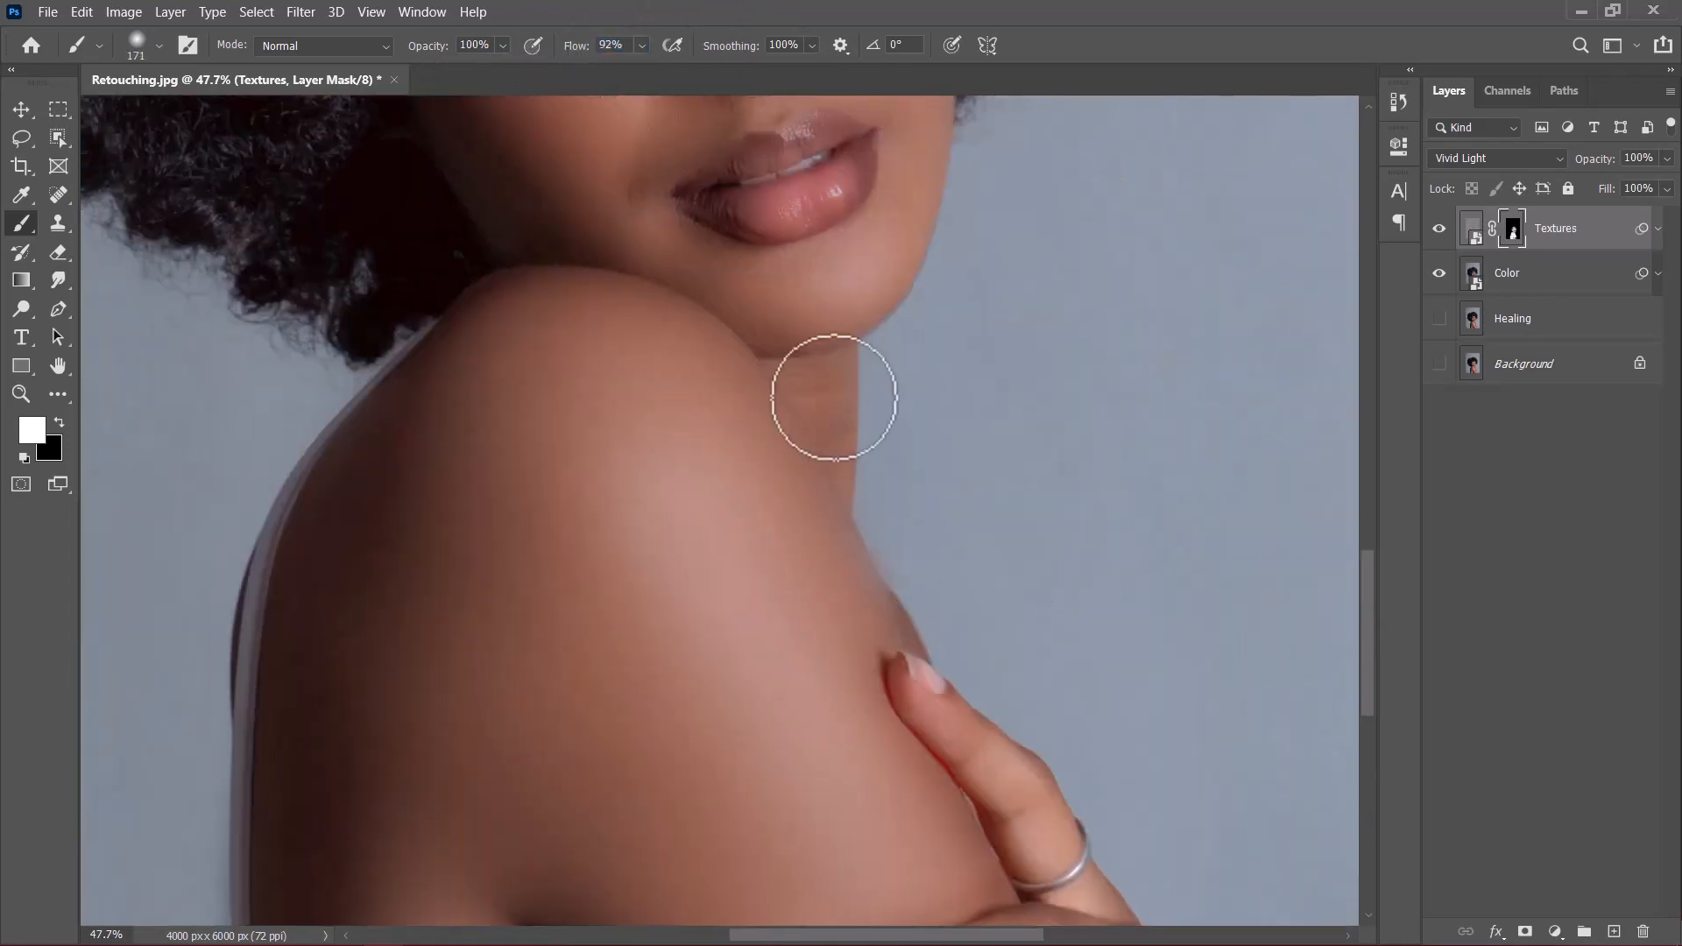
Step: Lower the brush flow to 44% and check the smoothed skin on the face, shoulder and arm
{"action": "key", "text": "shift+2"}
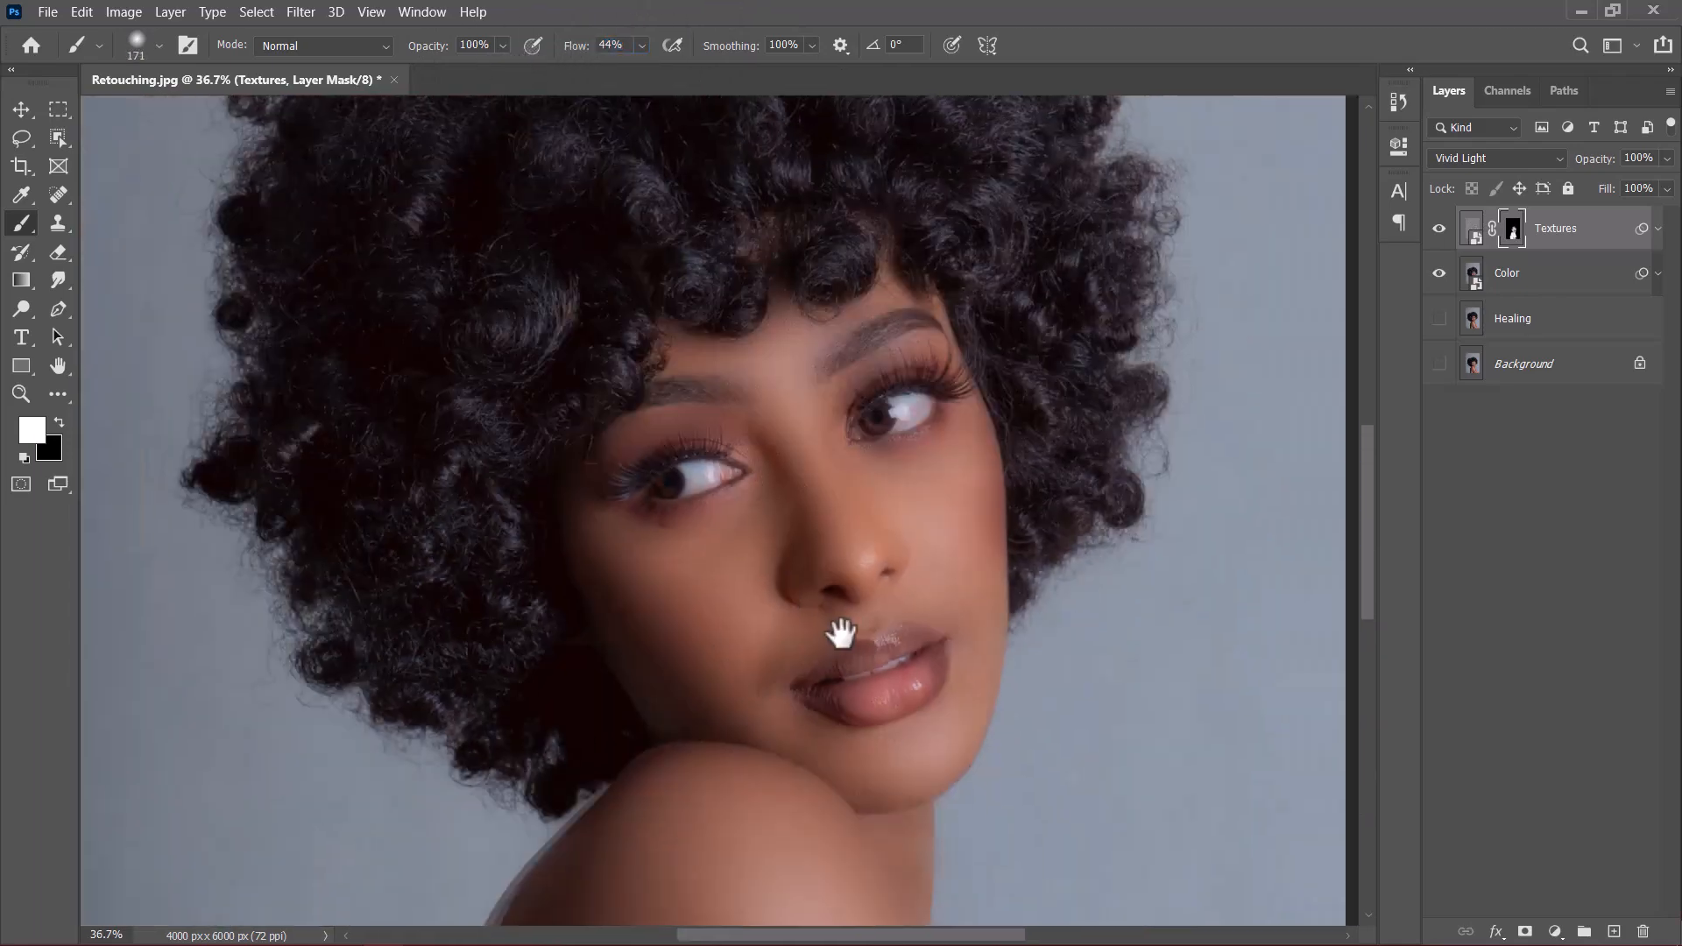
{"action": "scroll", "coordinate": [840, 631], "scroll_direction": "left", "scroll_amount": 2}
{"action": "scroll", "coordinate": [869, 606], "scroll_direction": "down", "scroll_amount": 5}
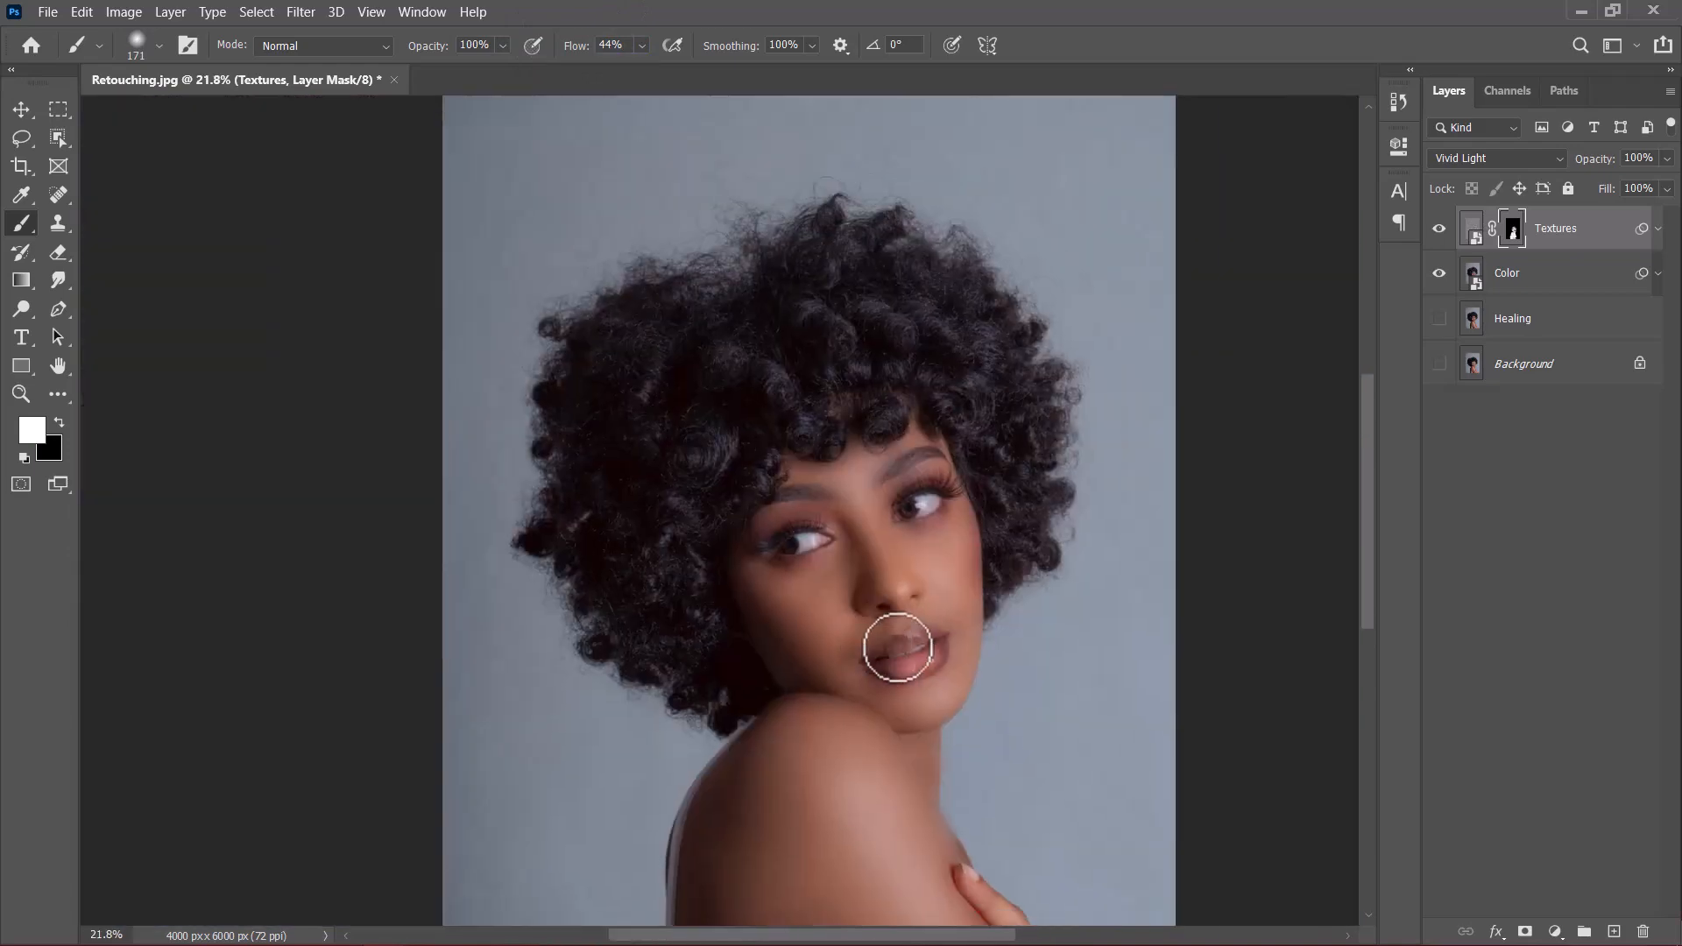
{"action": "left_click_drag", "start_coordinate": [784, 819], "coordinate": [754, 548]}
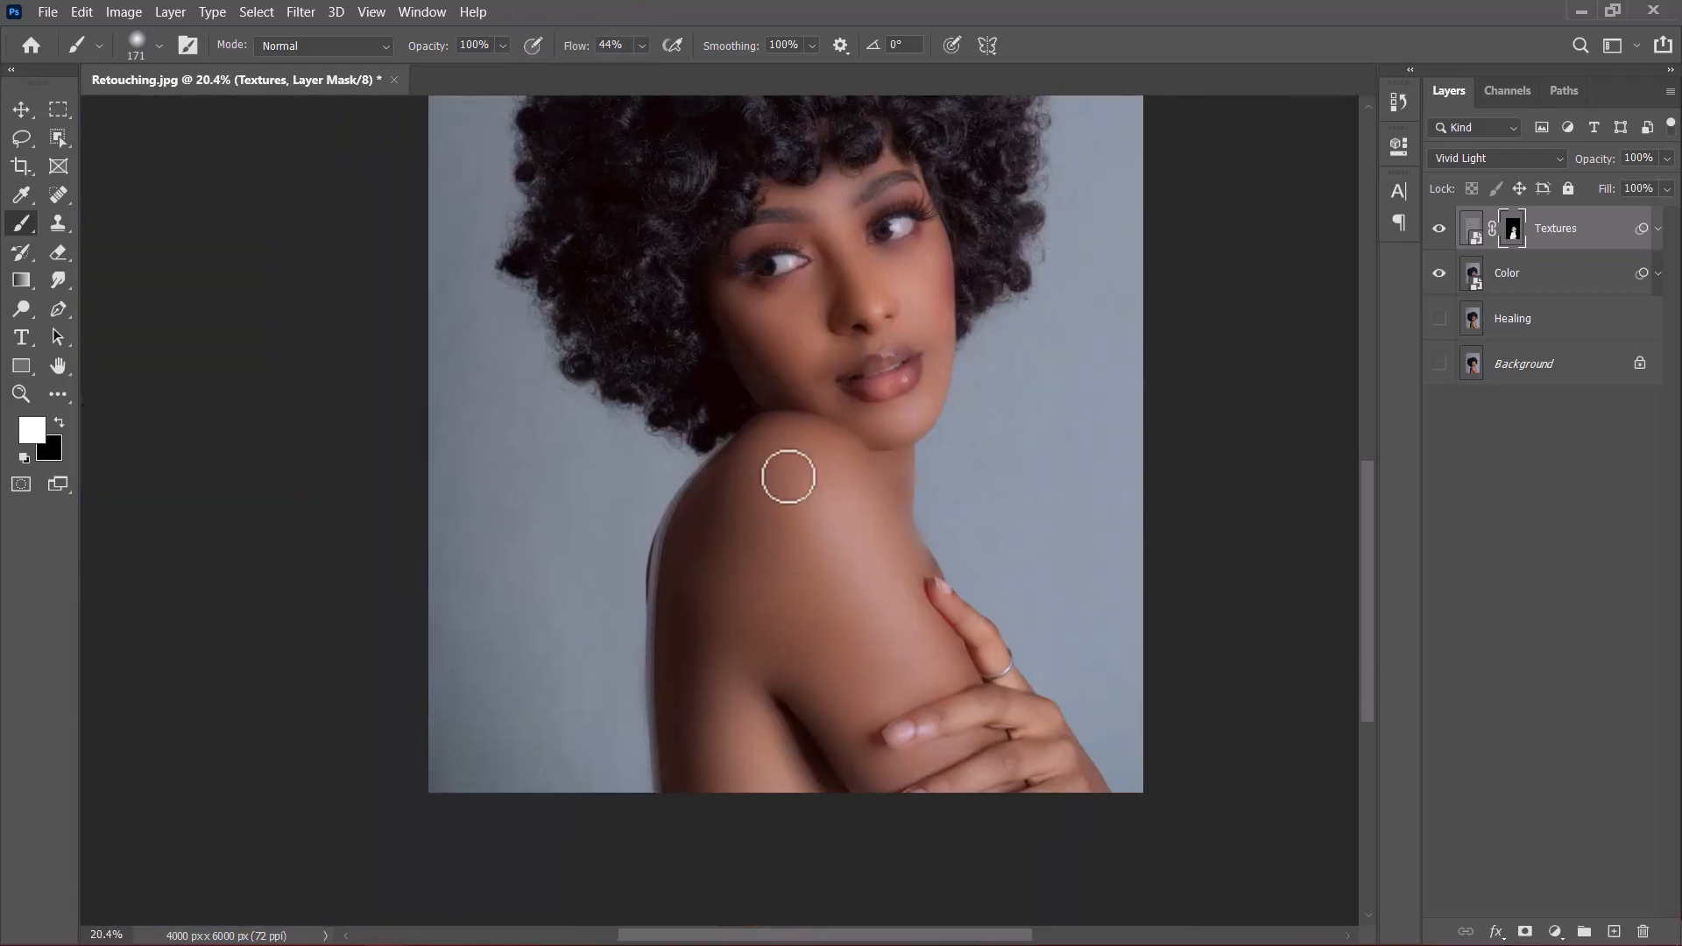
Step: Group the Textures, Color and Healing layers and name the group "Retouched"
{"action": "scroll", "coordinate": [824, 508], "scroll_direction": "up", "scroll_amount": 2}
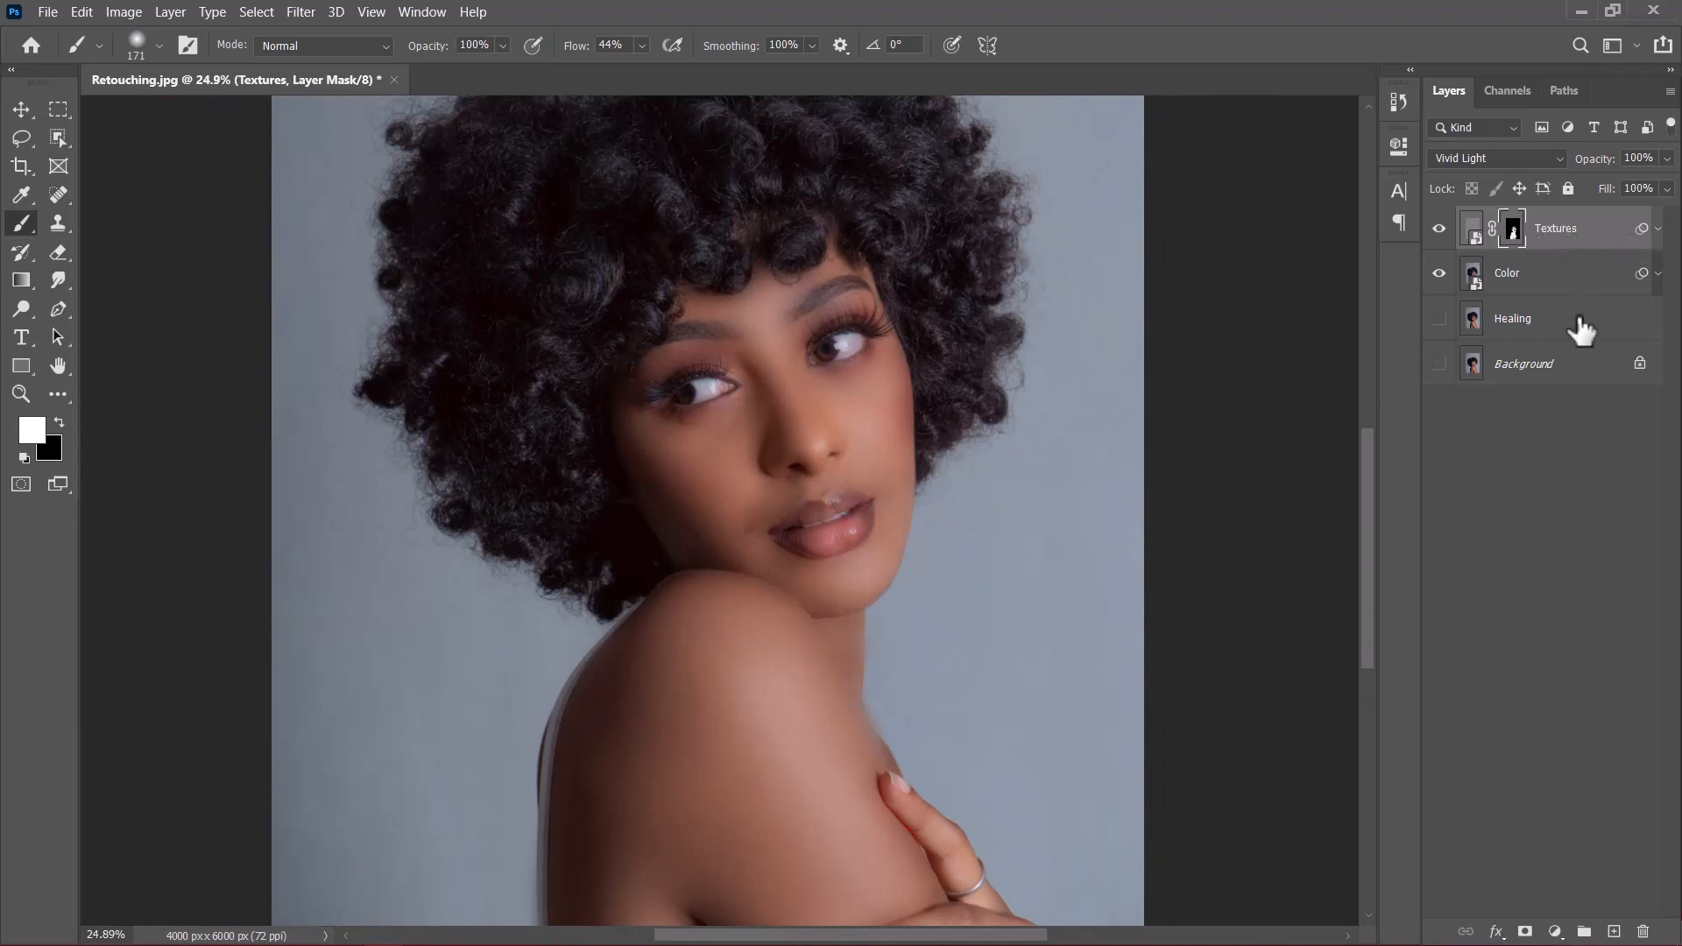
{"action": "left_click", "coordinate": [1527, 322]}
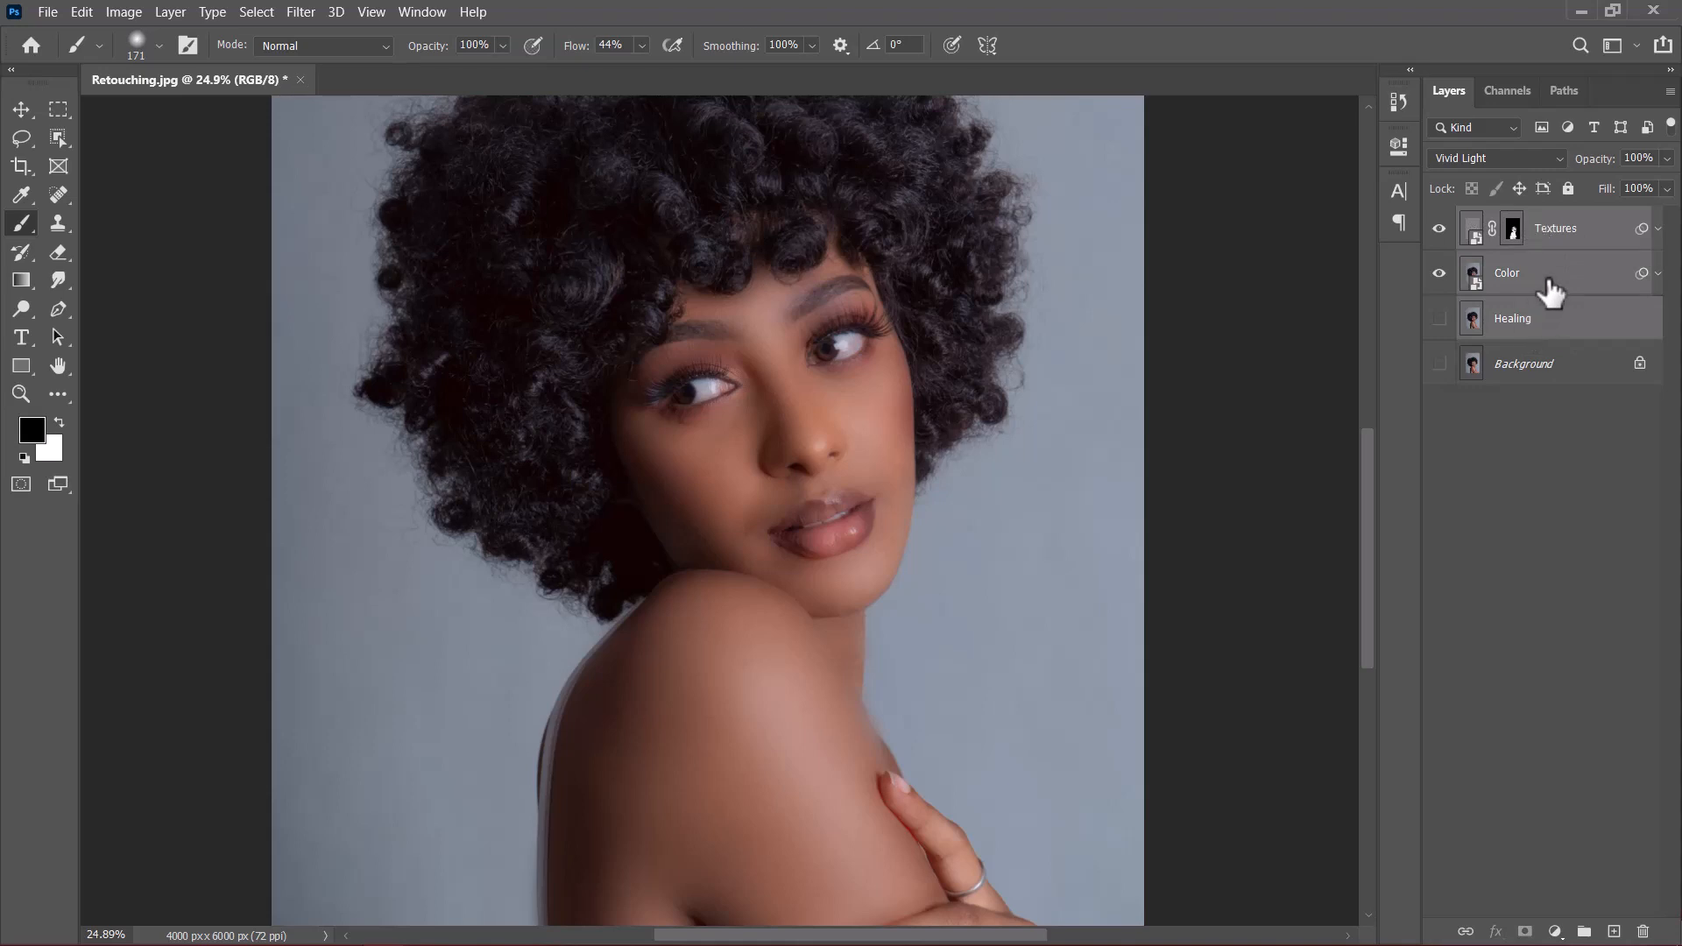
{"action": "key", "text": "ctrl+g"}
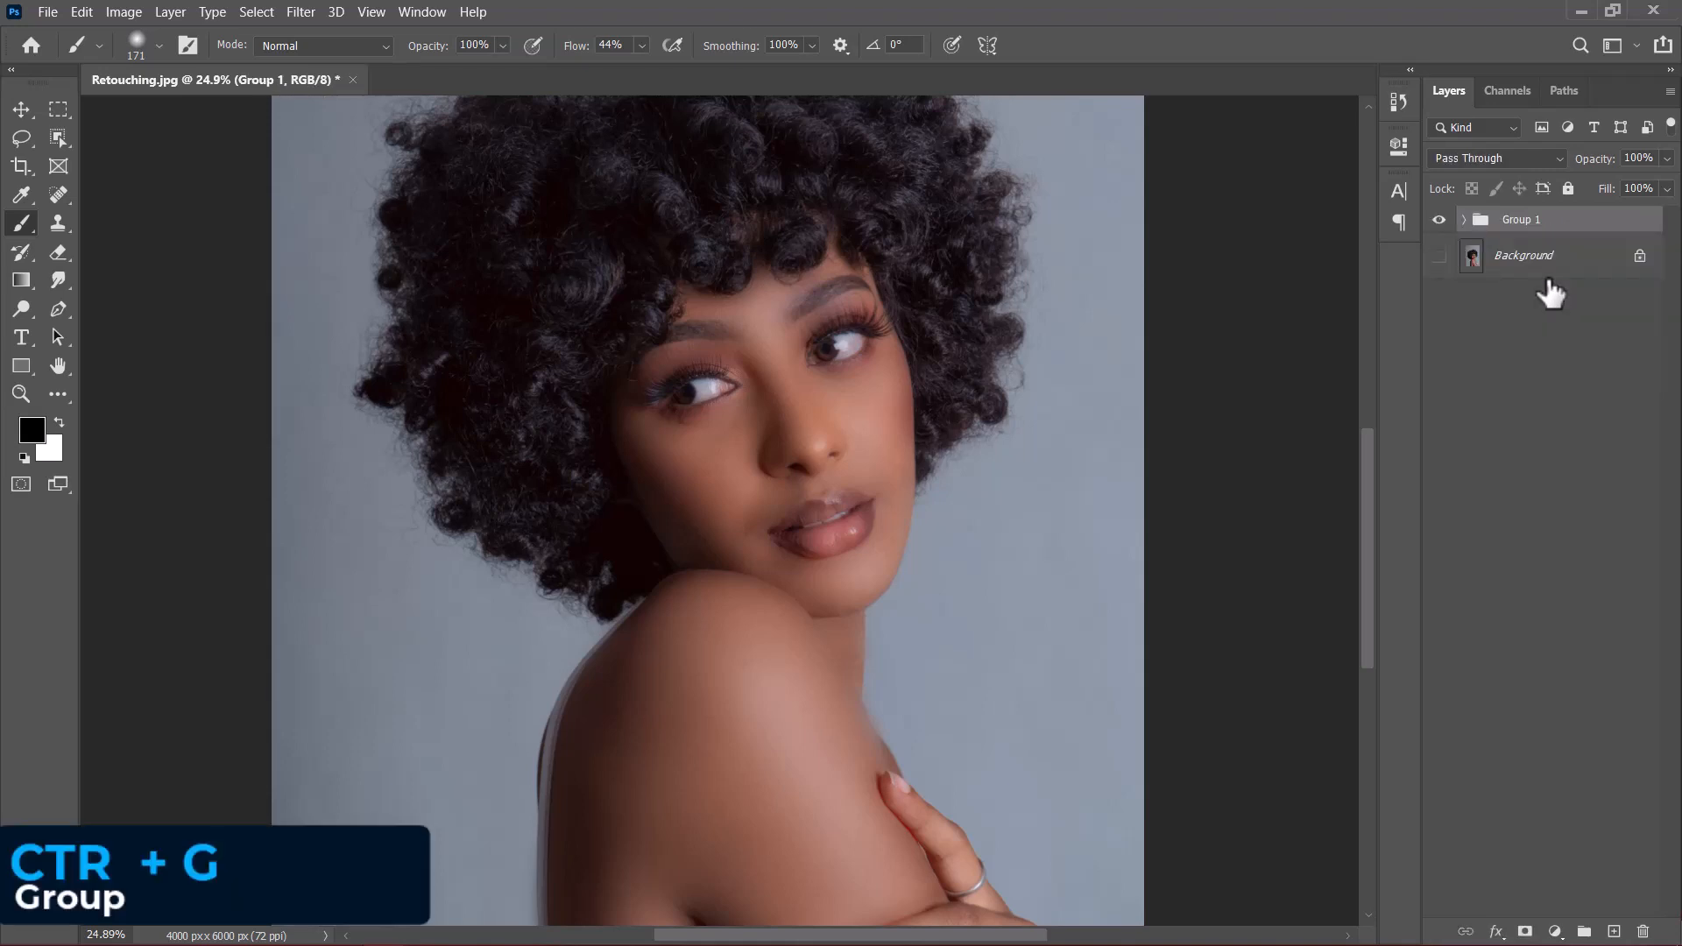
{"action": "double_click", "coordinate": [1515, 221]}
{"action": "type", "text": "Retouch"}
{"action": "type", "text": "ed"}
{"action": "key", "text": "Return"}
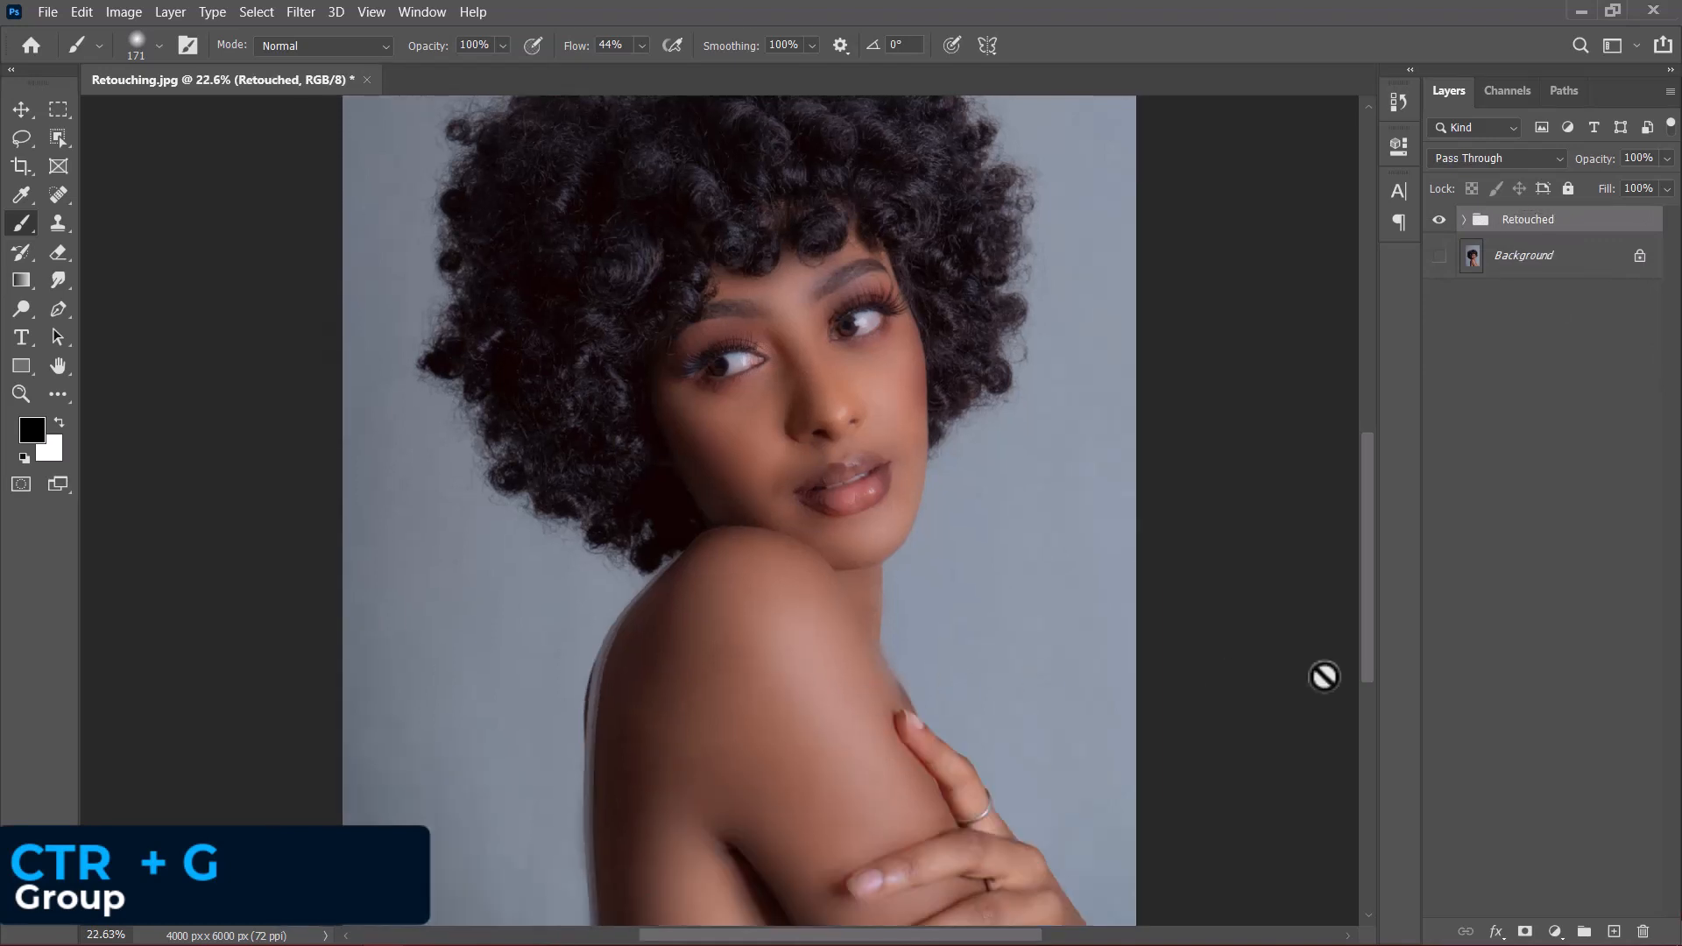
Step: Add a Hue/Saturation adjustment layer above the Retouched group with saturation set to +18
{"action": "left_click", "coordinate": [1556, 931]}
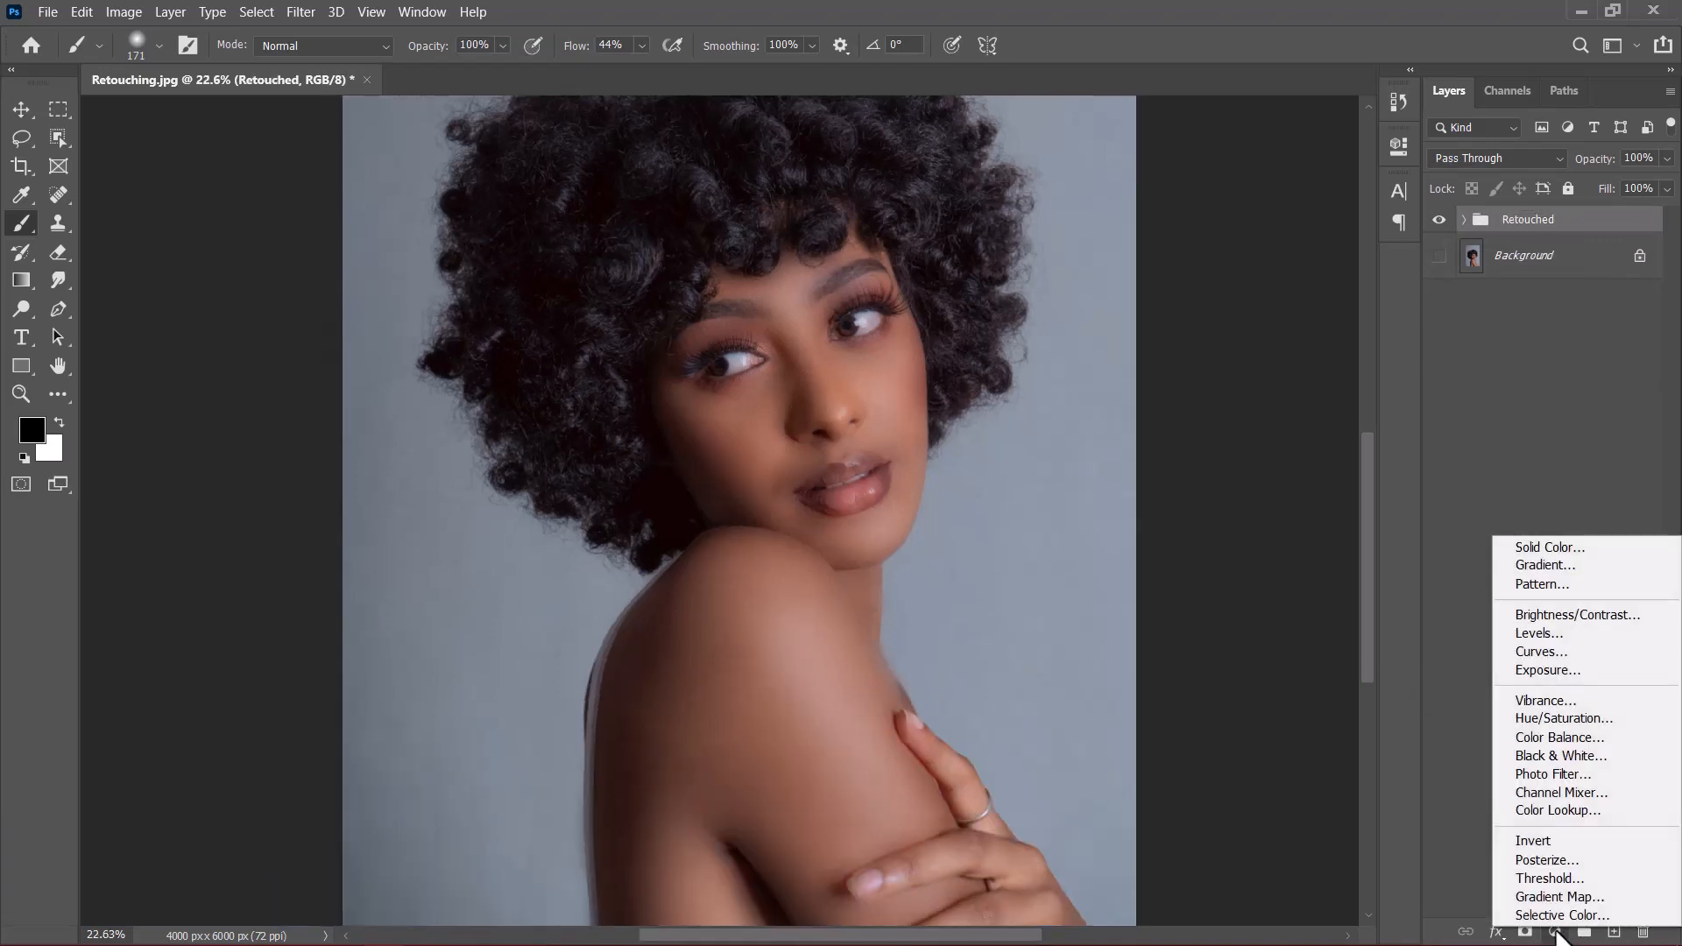
{"action": "left_click", "coordinate": [1557, 717]}
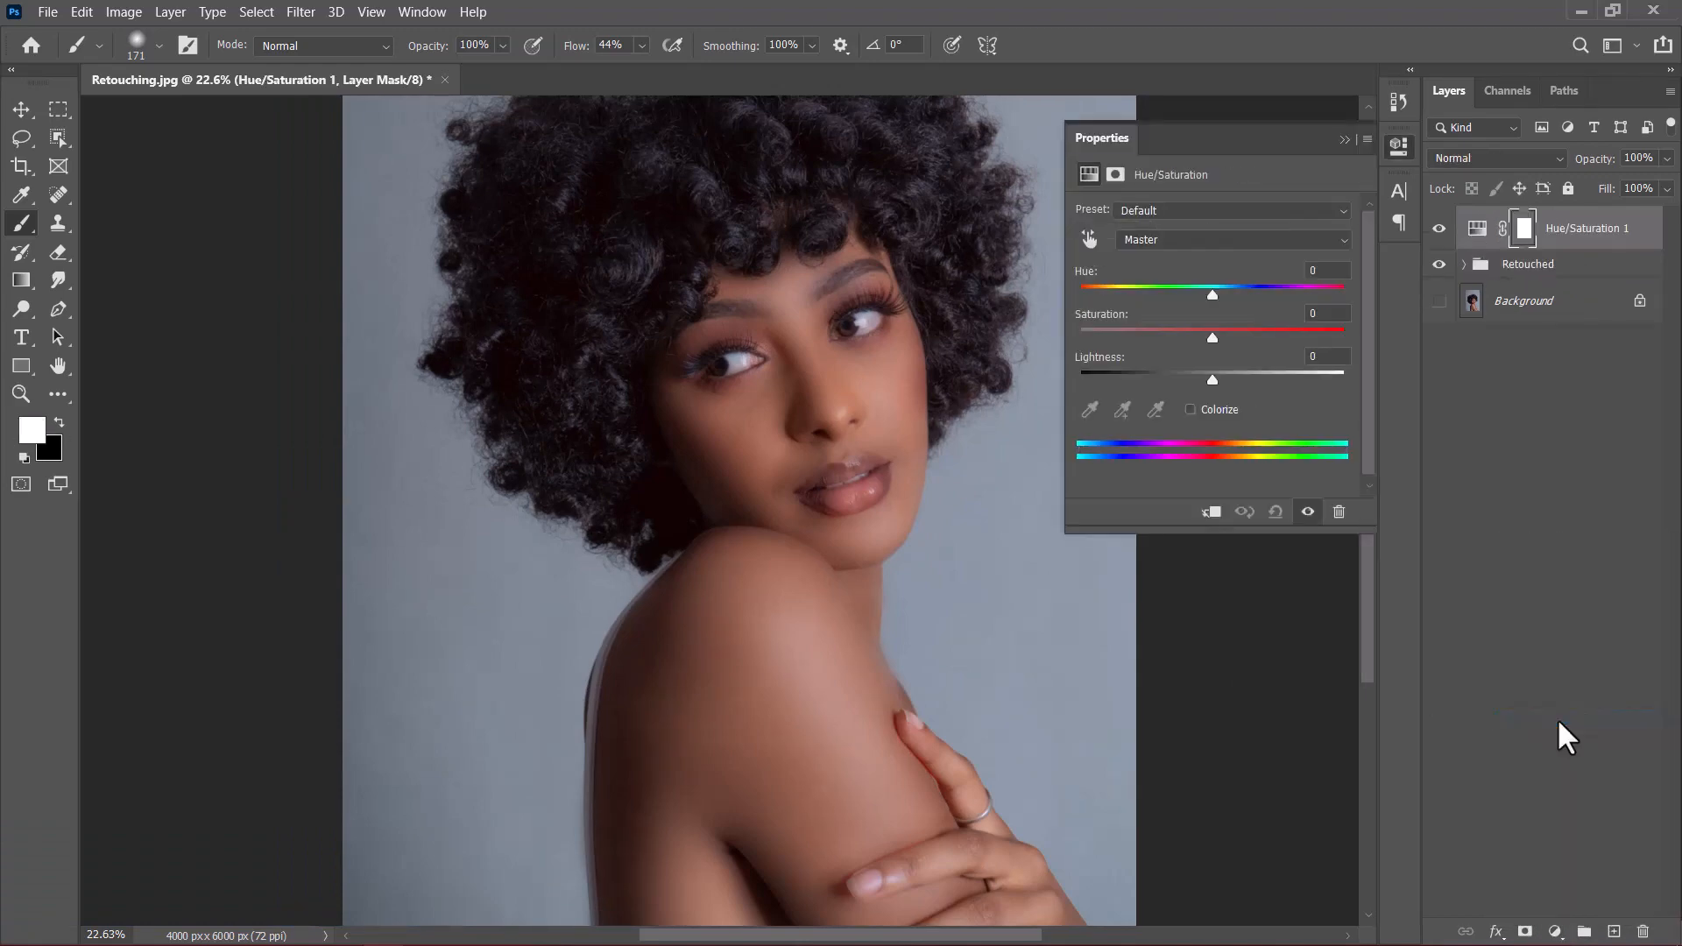
{"action": "left_click_drag", "start_coordinate": [1214, 341], "coordinate": [1237, 335]}
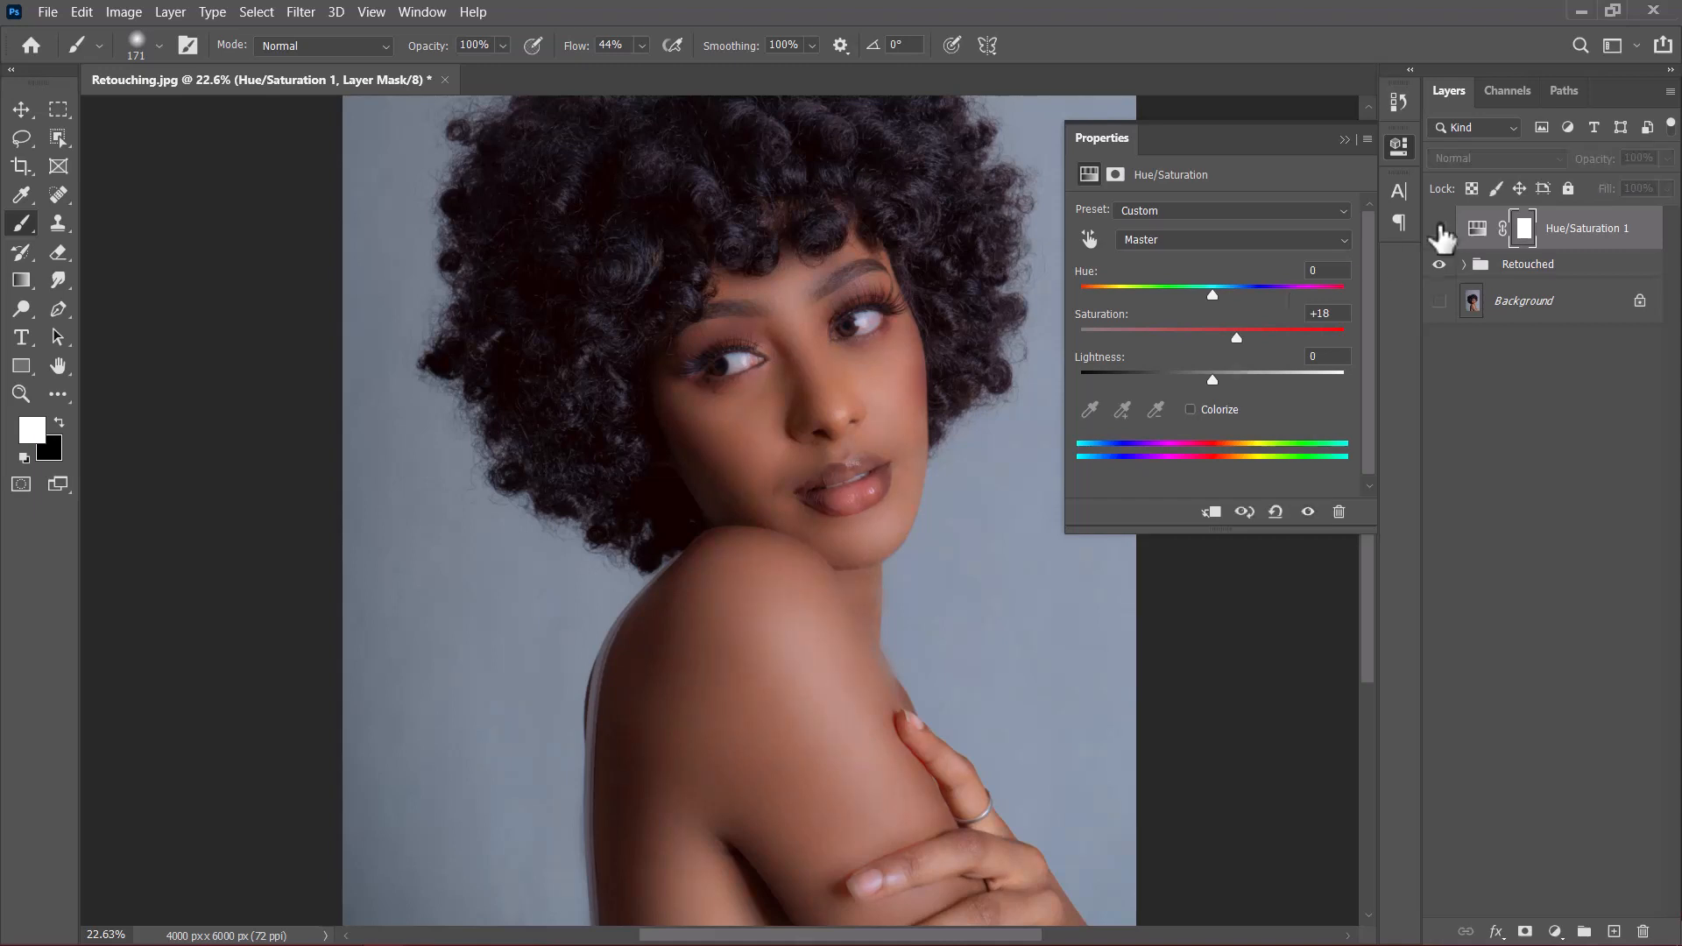
{"action": "left_click", "coordinate": [1341, 137]}
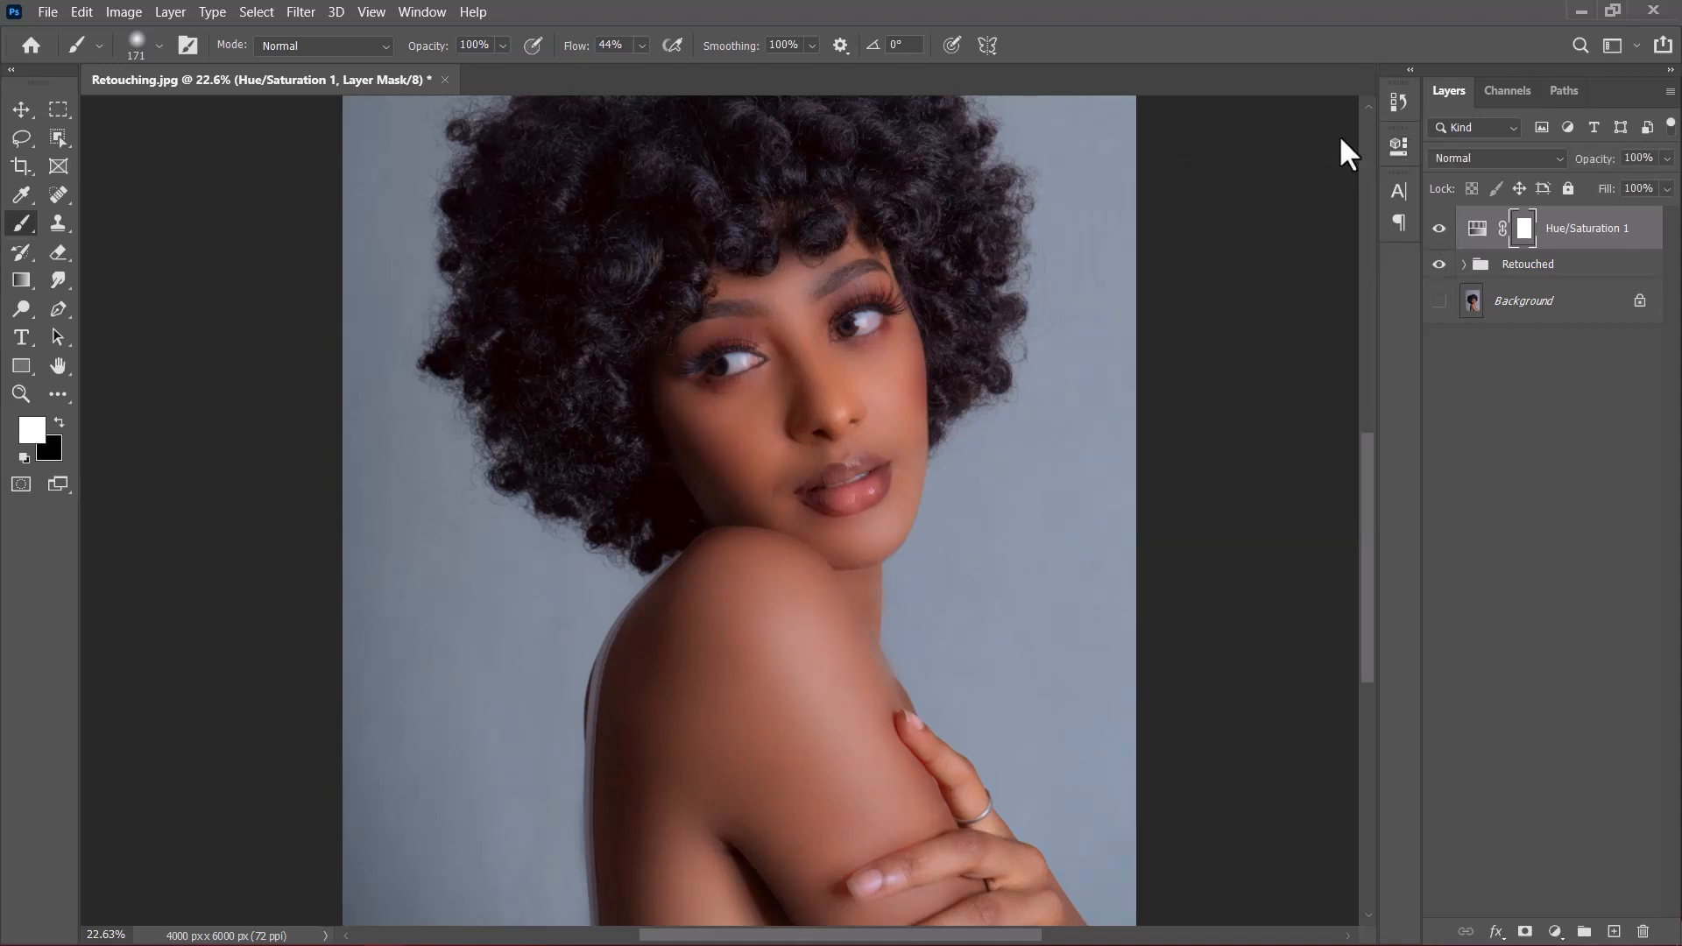
Step: Clip the Hue/Saturation layer to the Retouched group, then group both and name the new group "Retouched"
{"action": "left_click", "coordinate": [1560, 244], "text": "alt"}
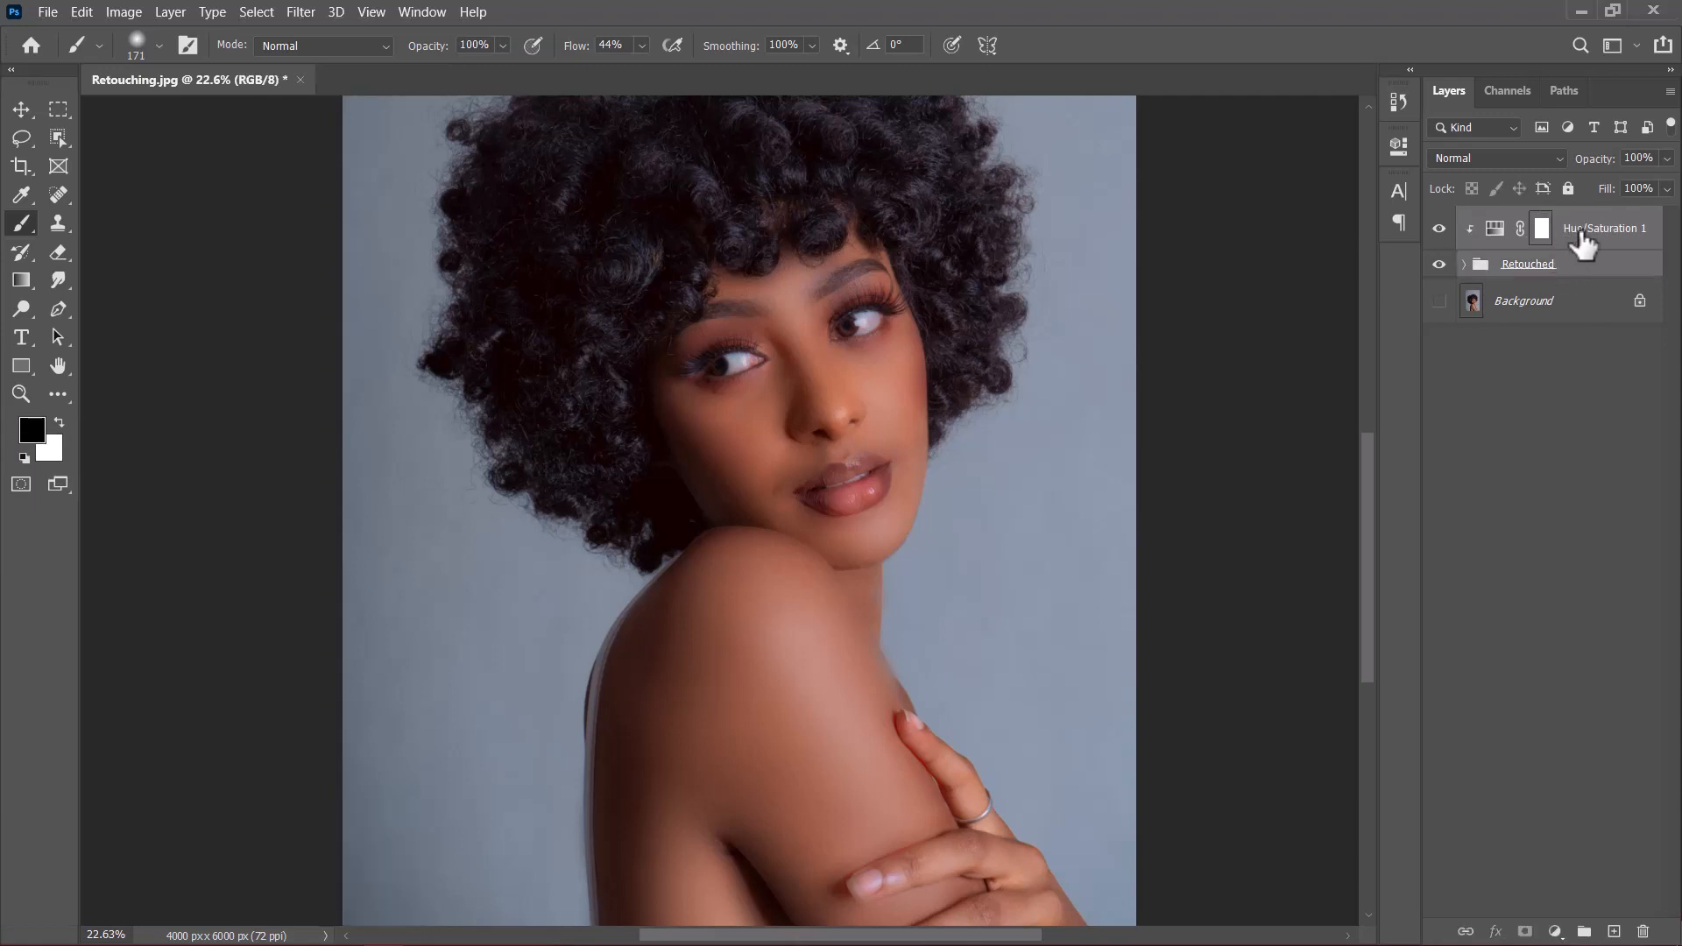
{"action": "key", "text": "ctrl+g"}
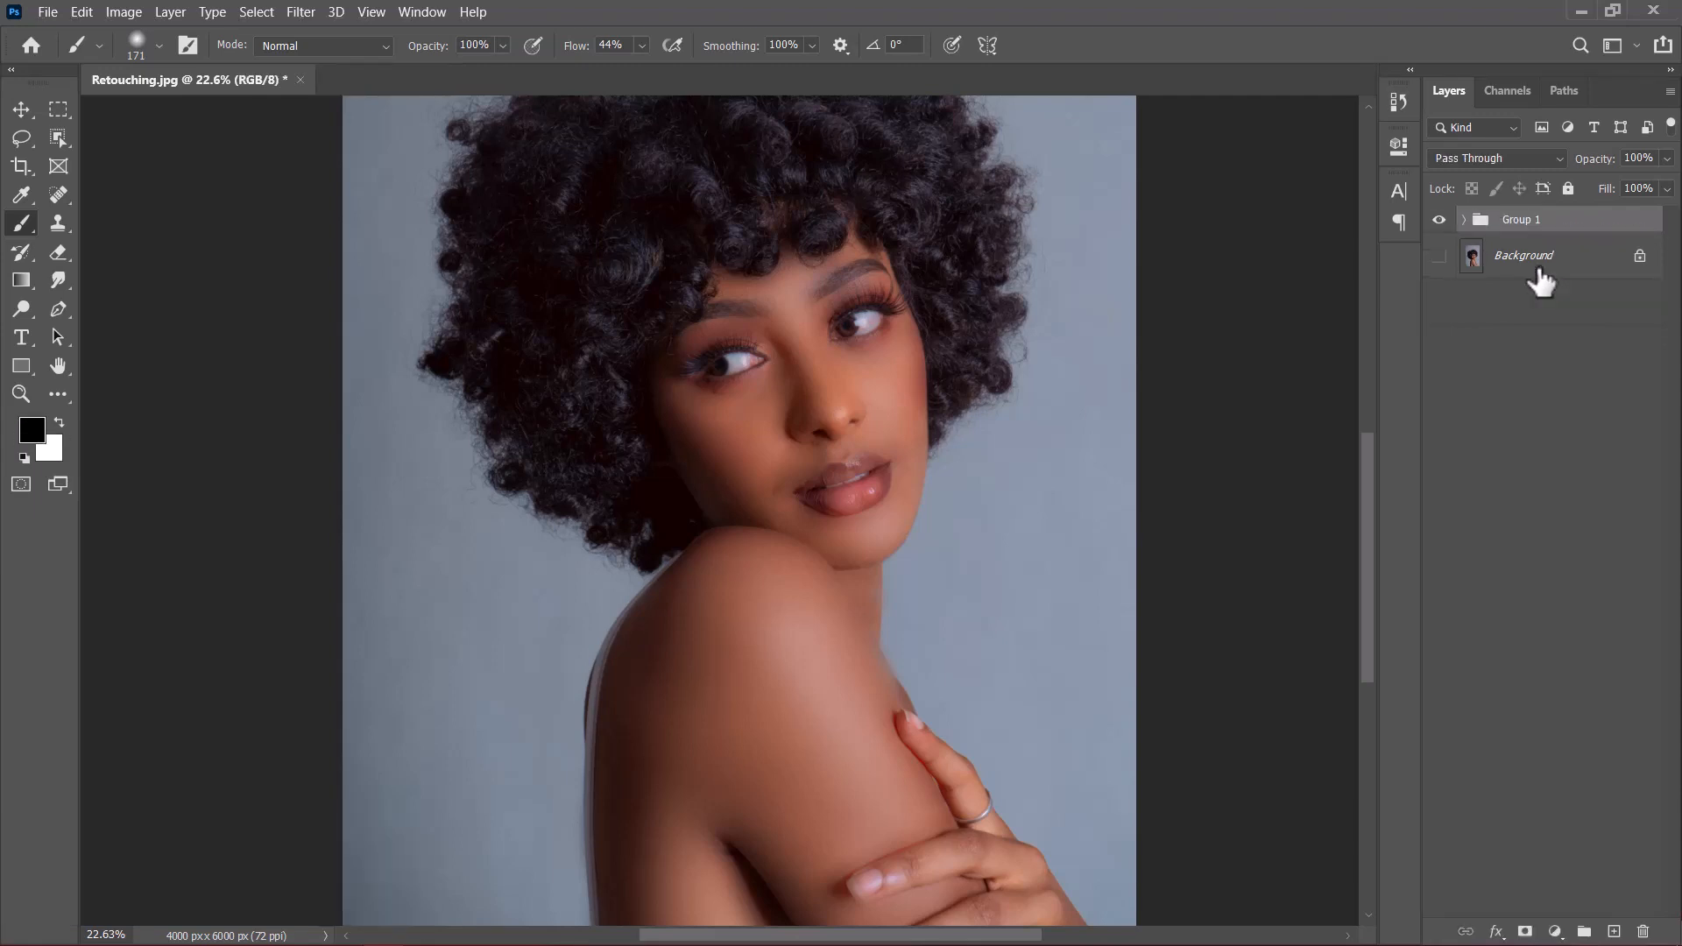
{"action": "double_click", "coordinate": [1517, 219]}
{"action": "type", "text": "Retouched"}
{"action": "key", "text": "Return"}
Step: Add a Curves adjustment layer, raise the curve from the shoulder's skin tone to brighten the image, and compare with it hidden and shown
{"action": "scroll", "coordinate": [923, 686], "scroll_direction": "down", "scroll_amount": 2}
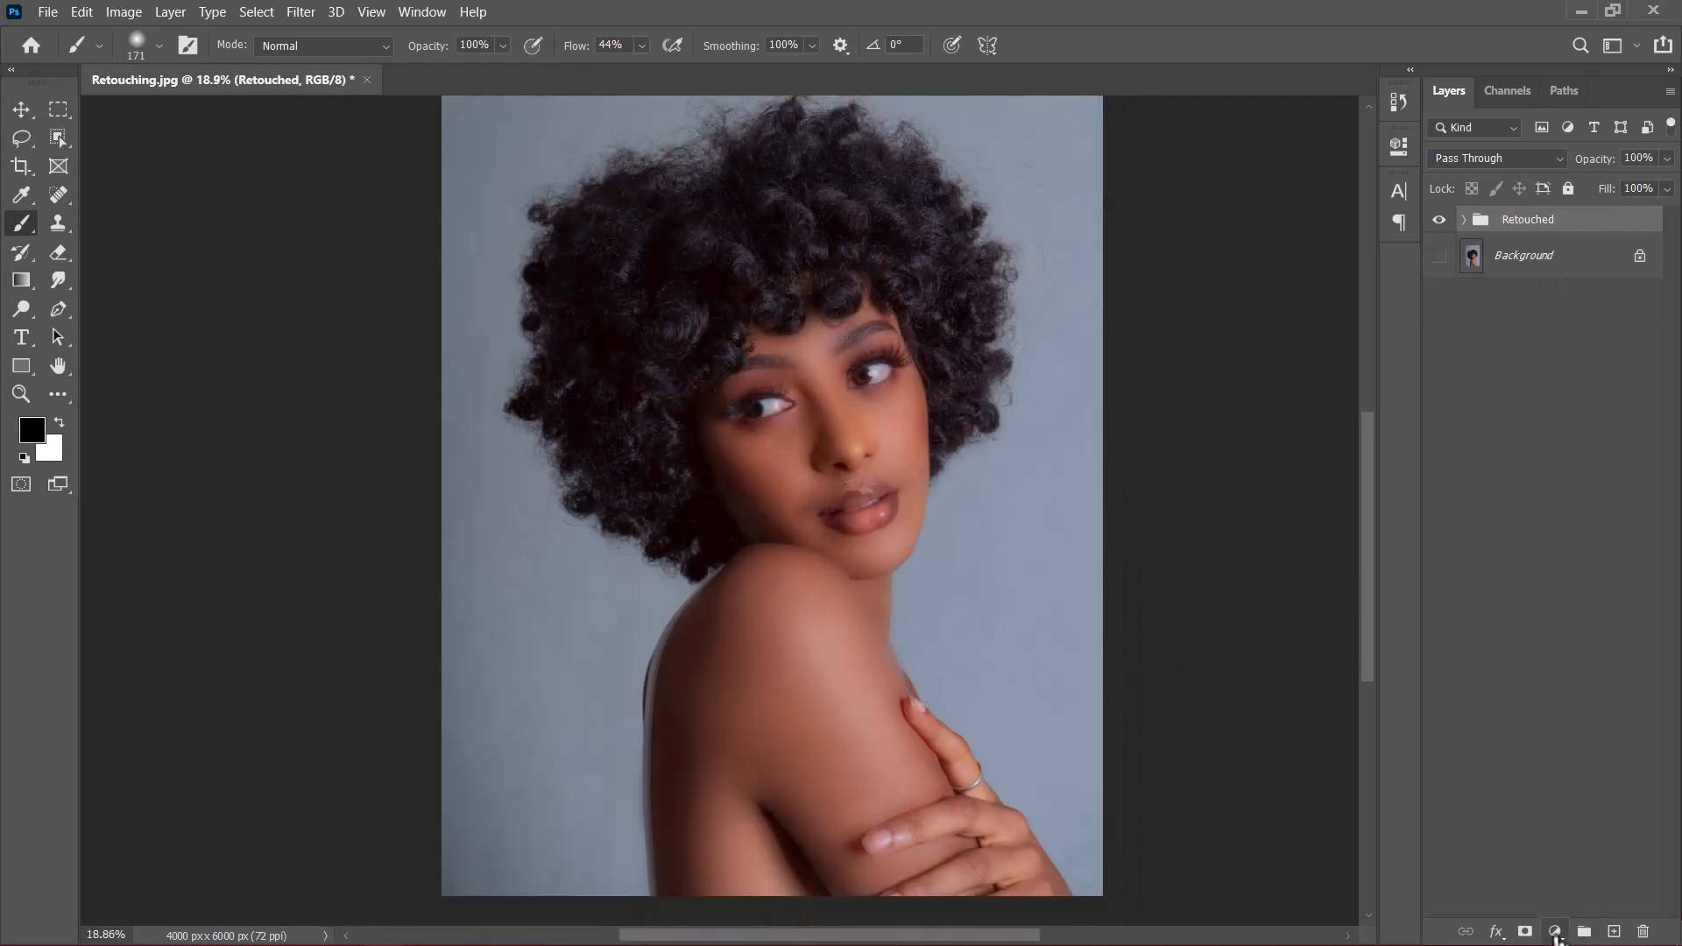
{"action": "left_click", "coordinate": [1555, 933]}
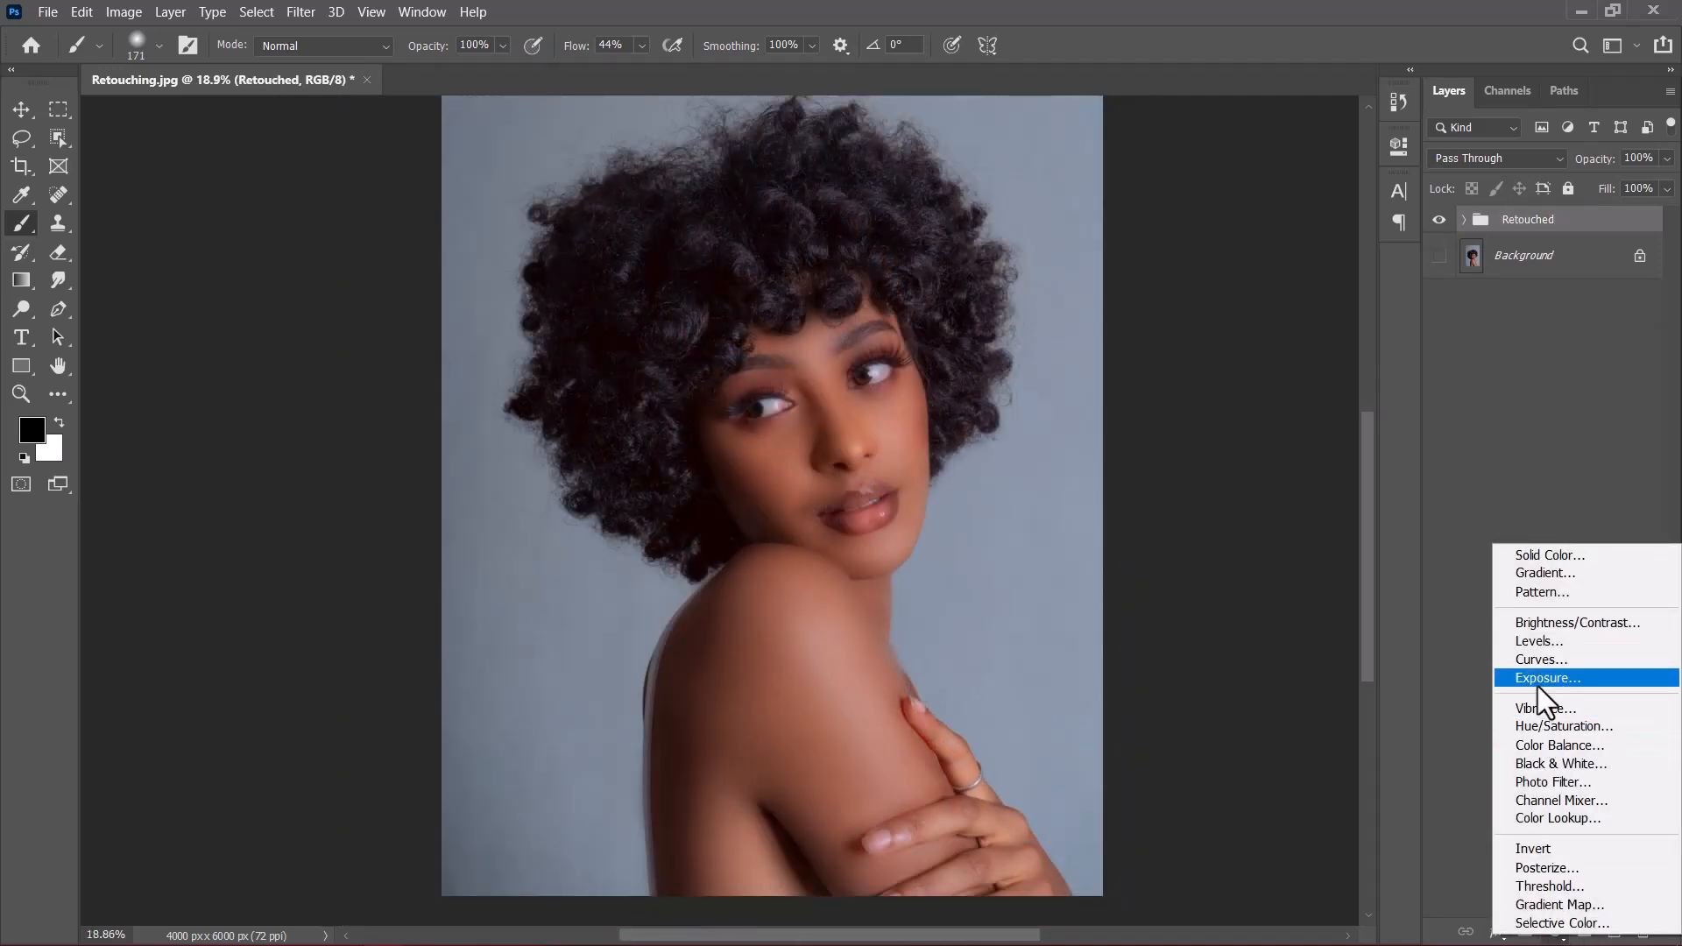
{"action": "left_click", "coordinate": [1537, 663]}
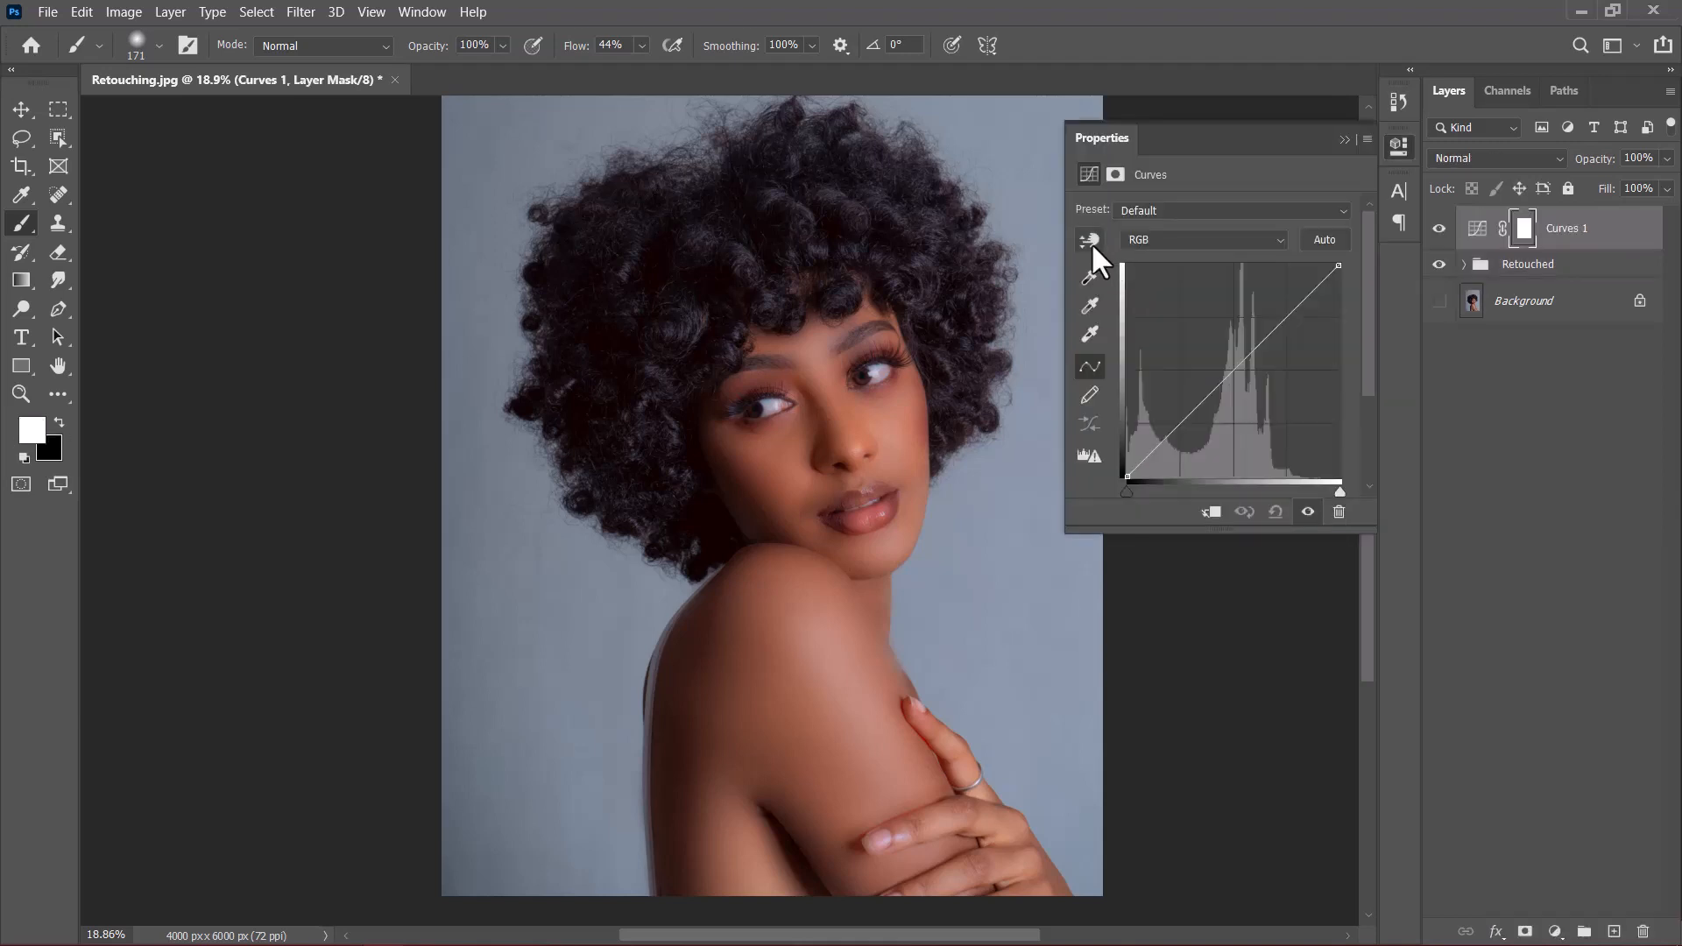
{"action": "left_click", "coordinate": [1090, 242]}
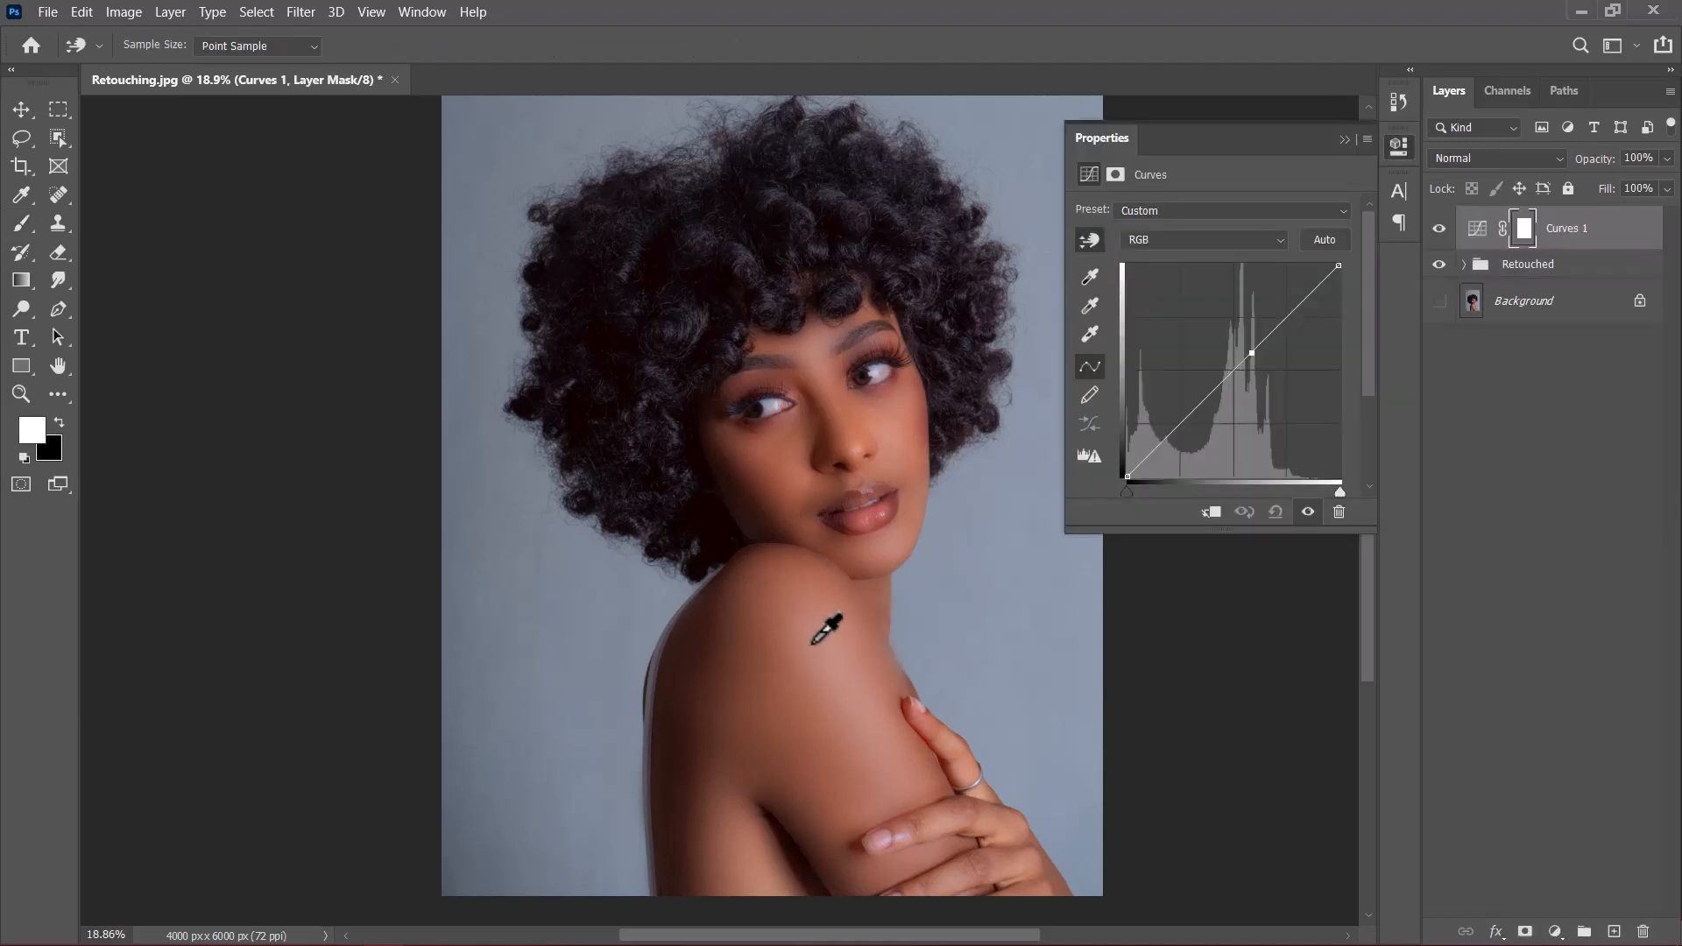
{"action": "left_click_drag", "start_coordinate": [814, 638], "coordinate": [821, 609]}
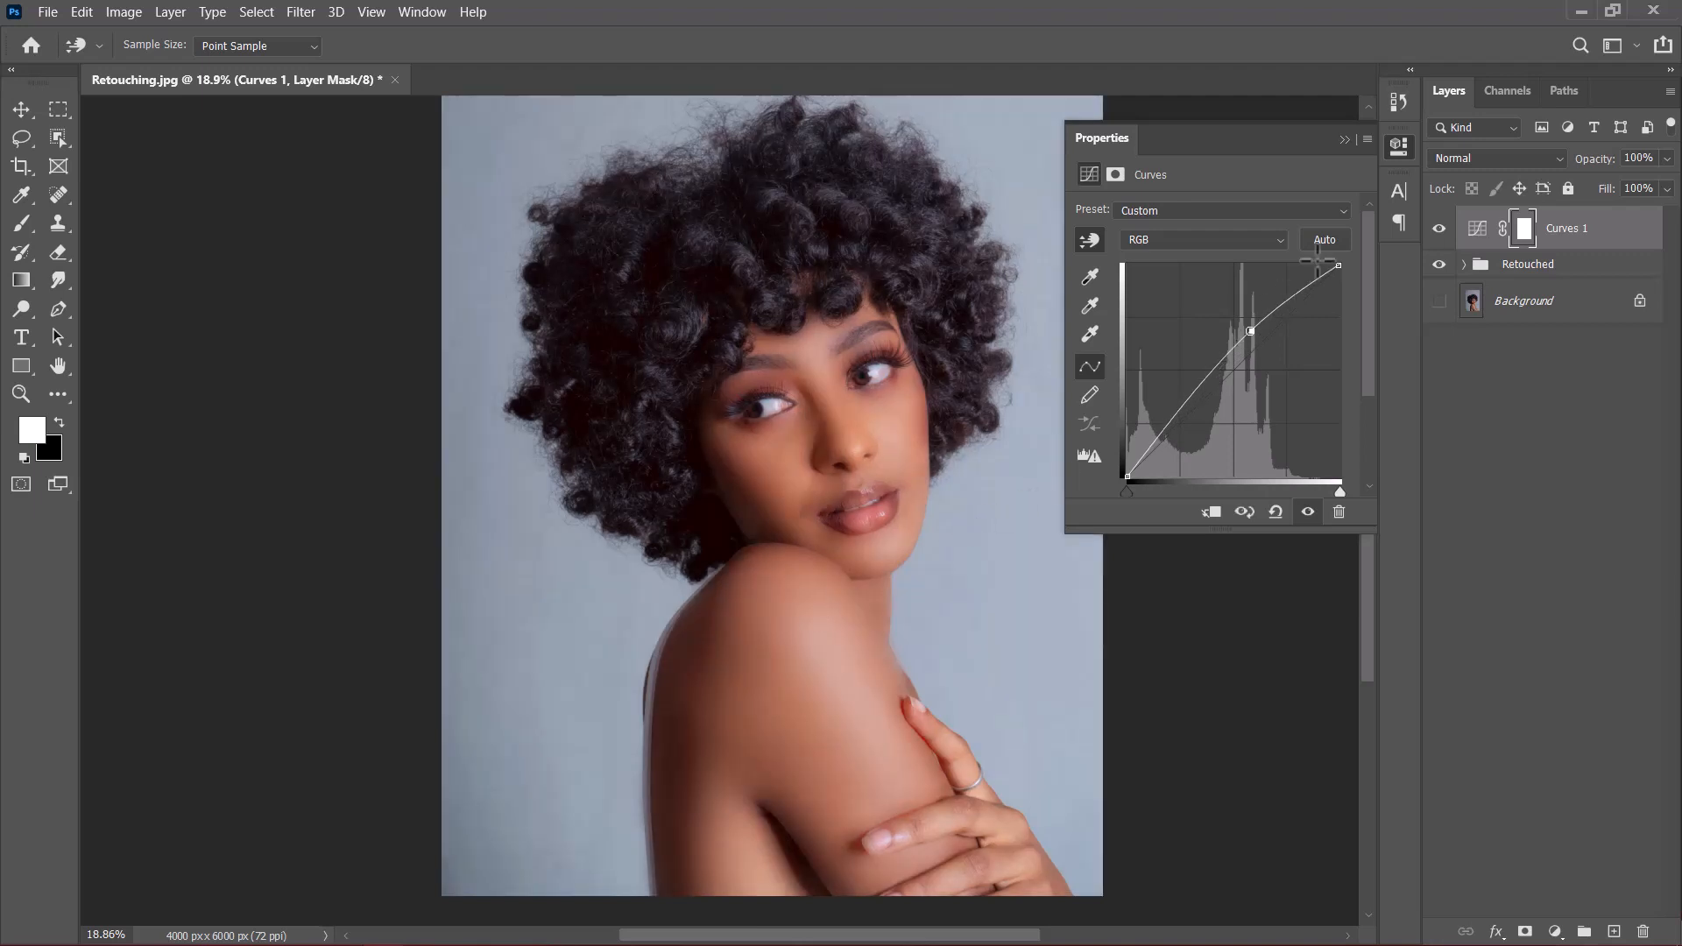
{"action": "left_click", "coordinate": [1344, 139]}
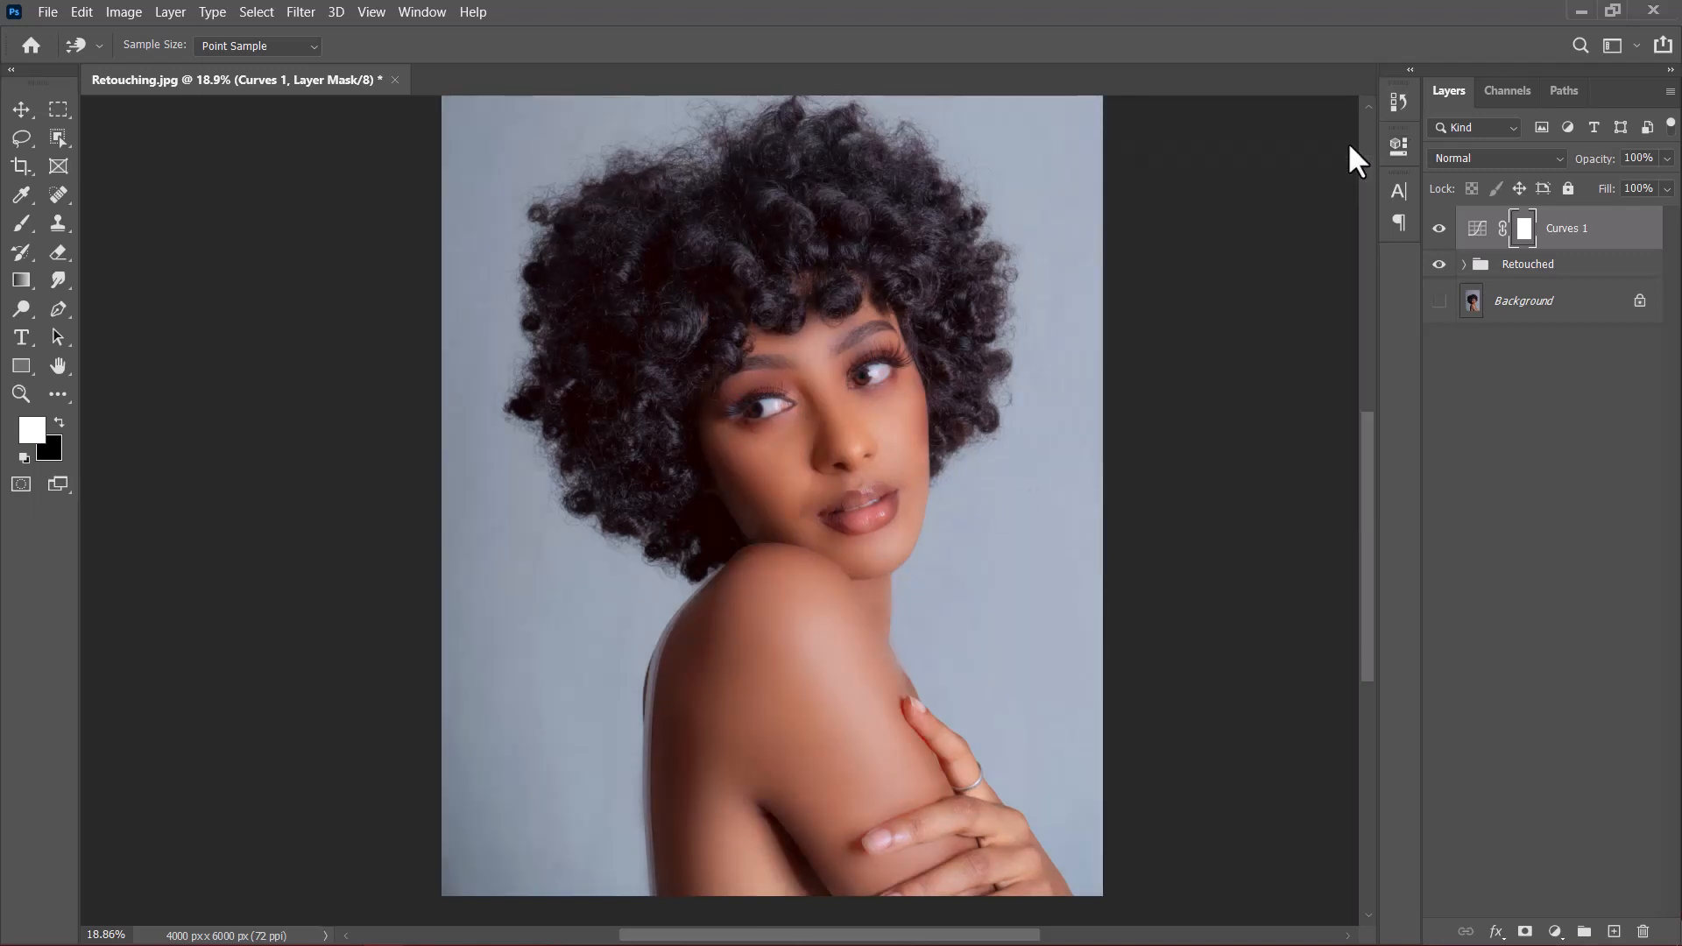
{"action": "left_click", "coordinate": [1438, 229]}
{"action": "left_click", "coordinate": [1438, 229]}
{"action": "left_click", "coordinate": [1438, 229]}
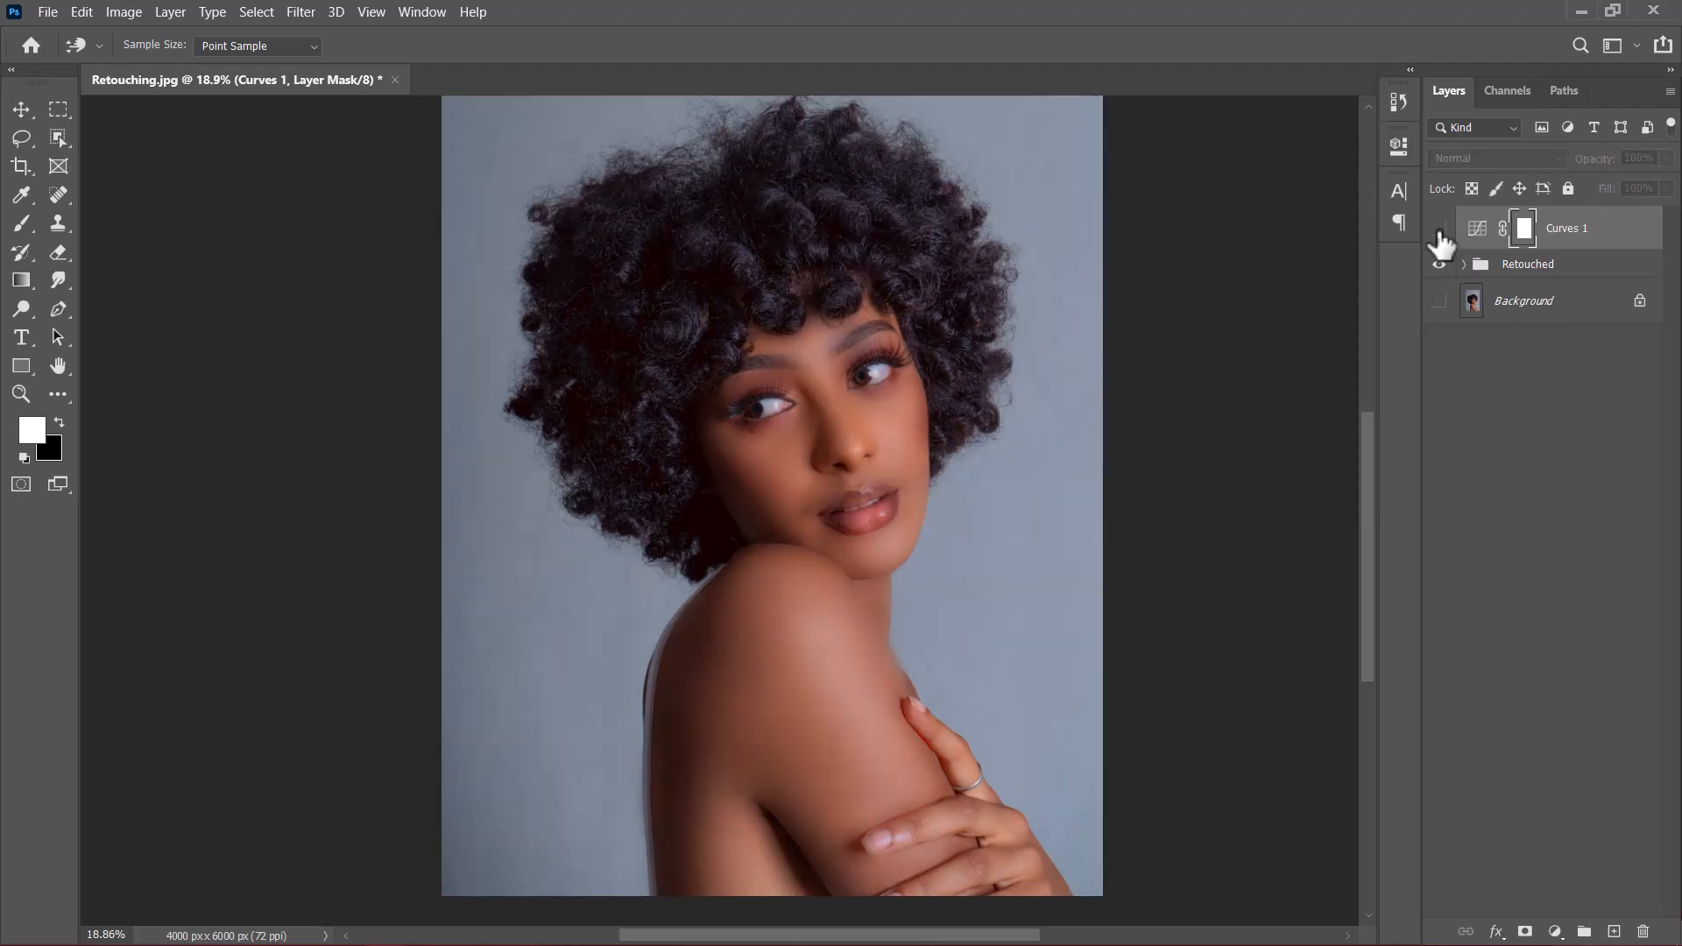
{"action": "left_click", "coordinate": [1439, 228]}
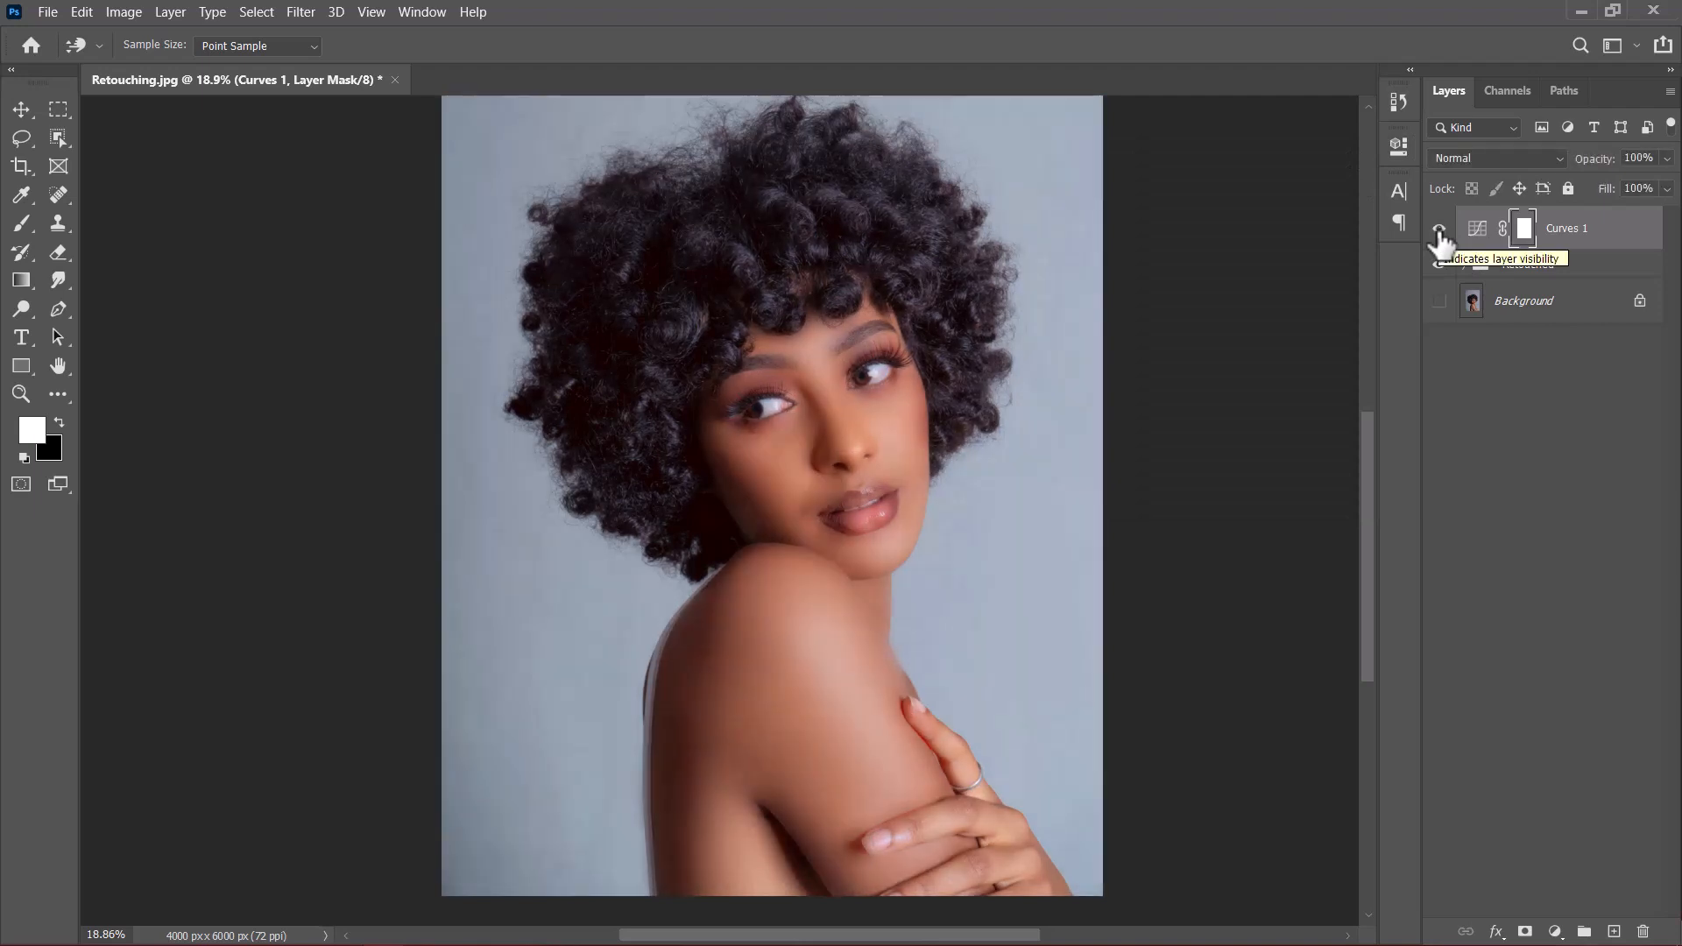
Step: Clip the brightening Curves layer to the Retouched group and invert its mask to black
{"action": "left_click", "coordinate": [1542, 247], "text": "alt"}
{"action": "key", "text": "b"}
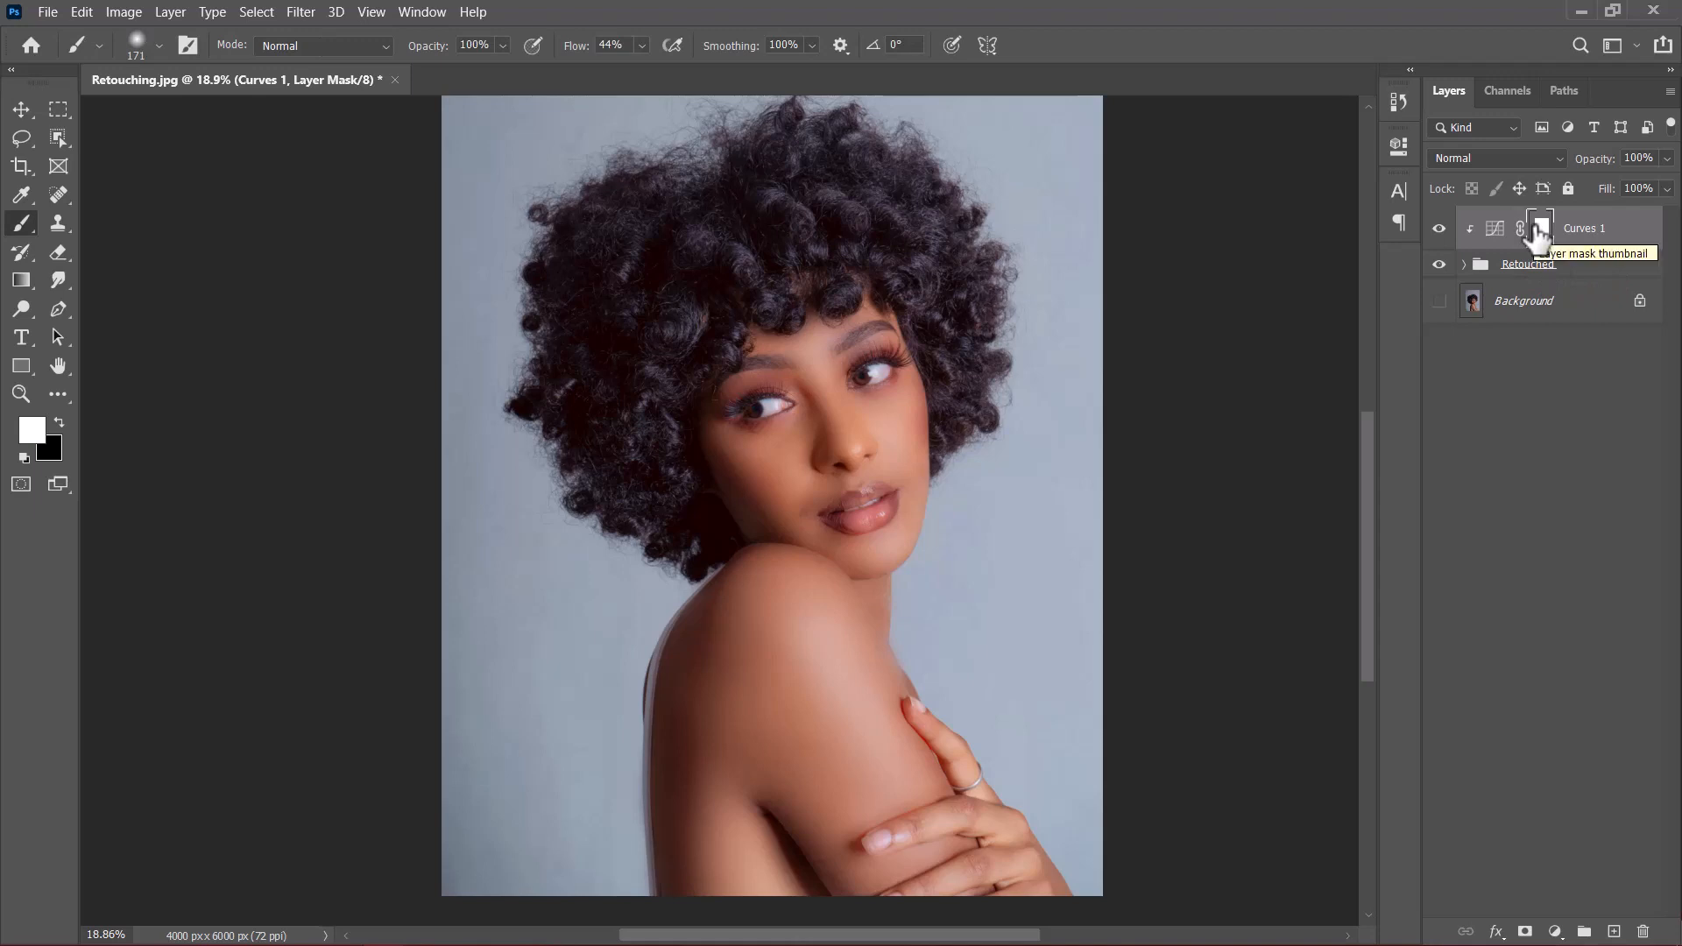
{"action": "key", "text": "ctrl+i"}
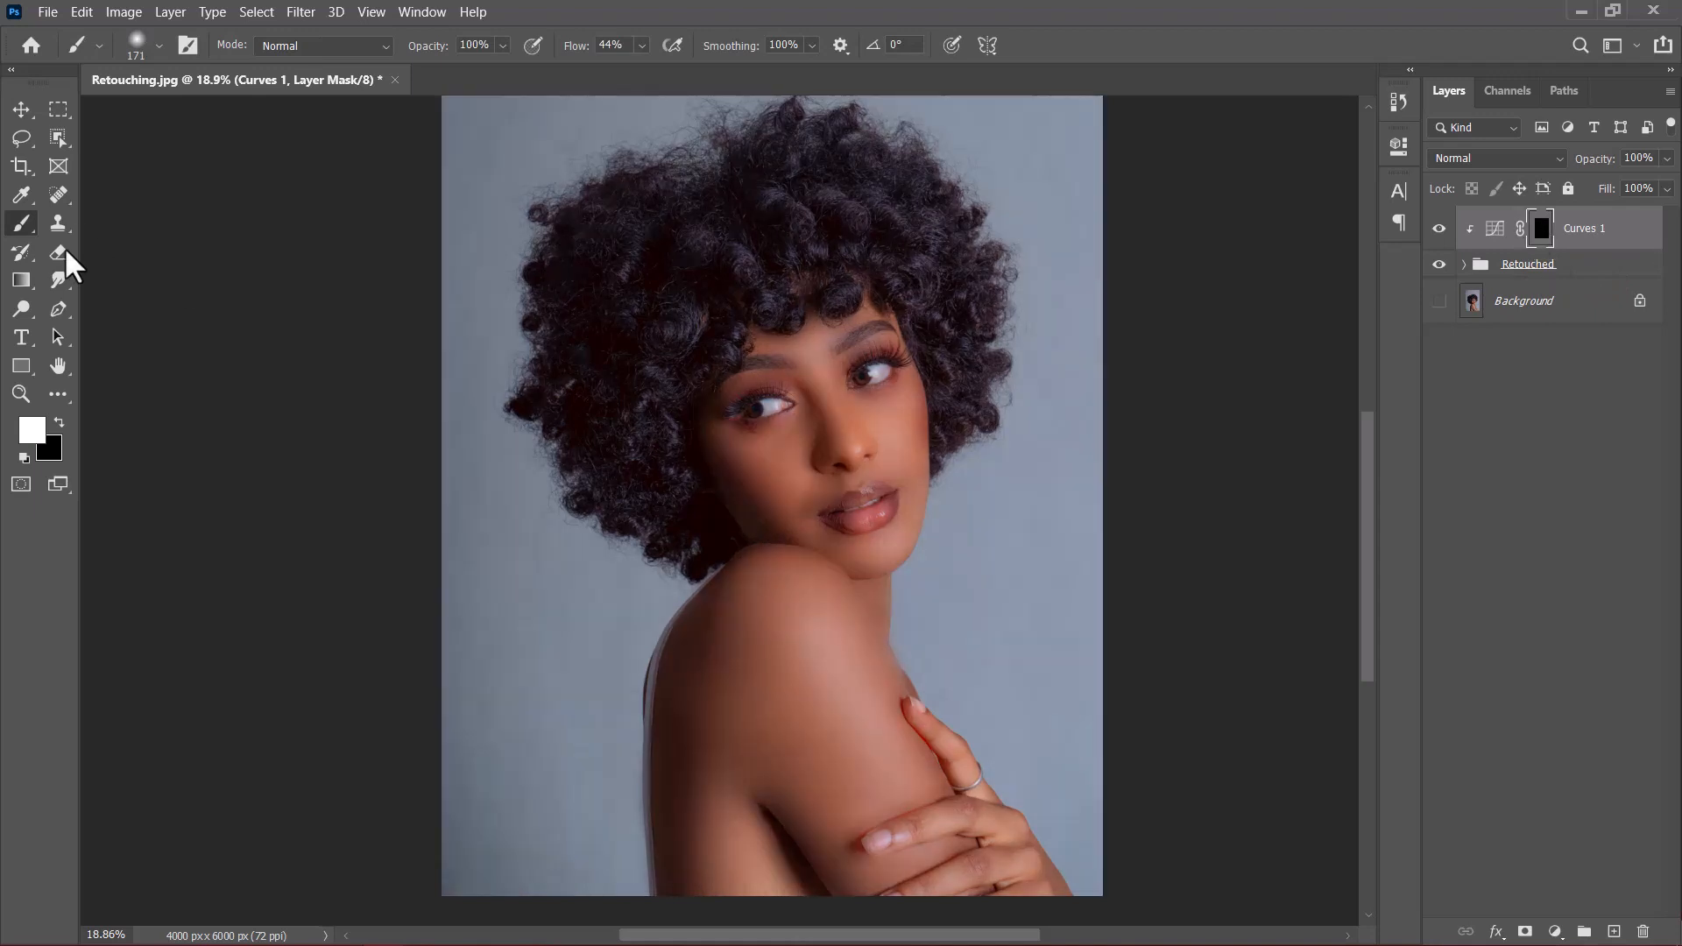
Step: Set the white brush to 15% flow and 375 px, and paint the Curves mask over the shoulder's highlight
{"action": "left_click", "coordinate": [624, 44]}
{"action": "type", "text": "15"}
{"action": "key", "text": "Return"}
{"action": "scroll", "coordinate": [581, 612], "scroll_direction": "up", "scroll_amount": 2}
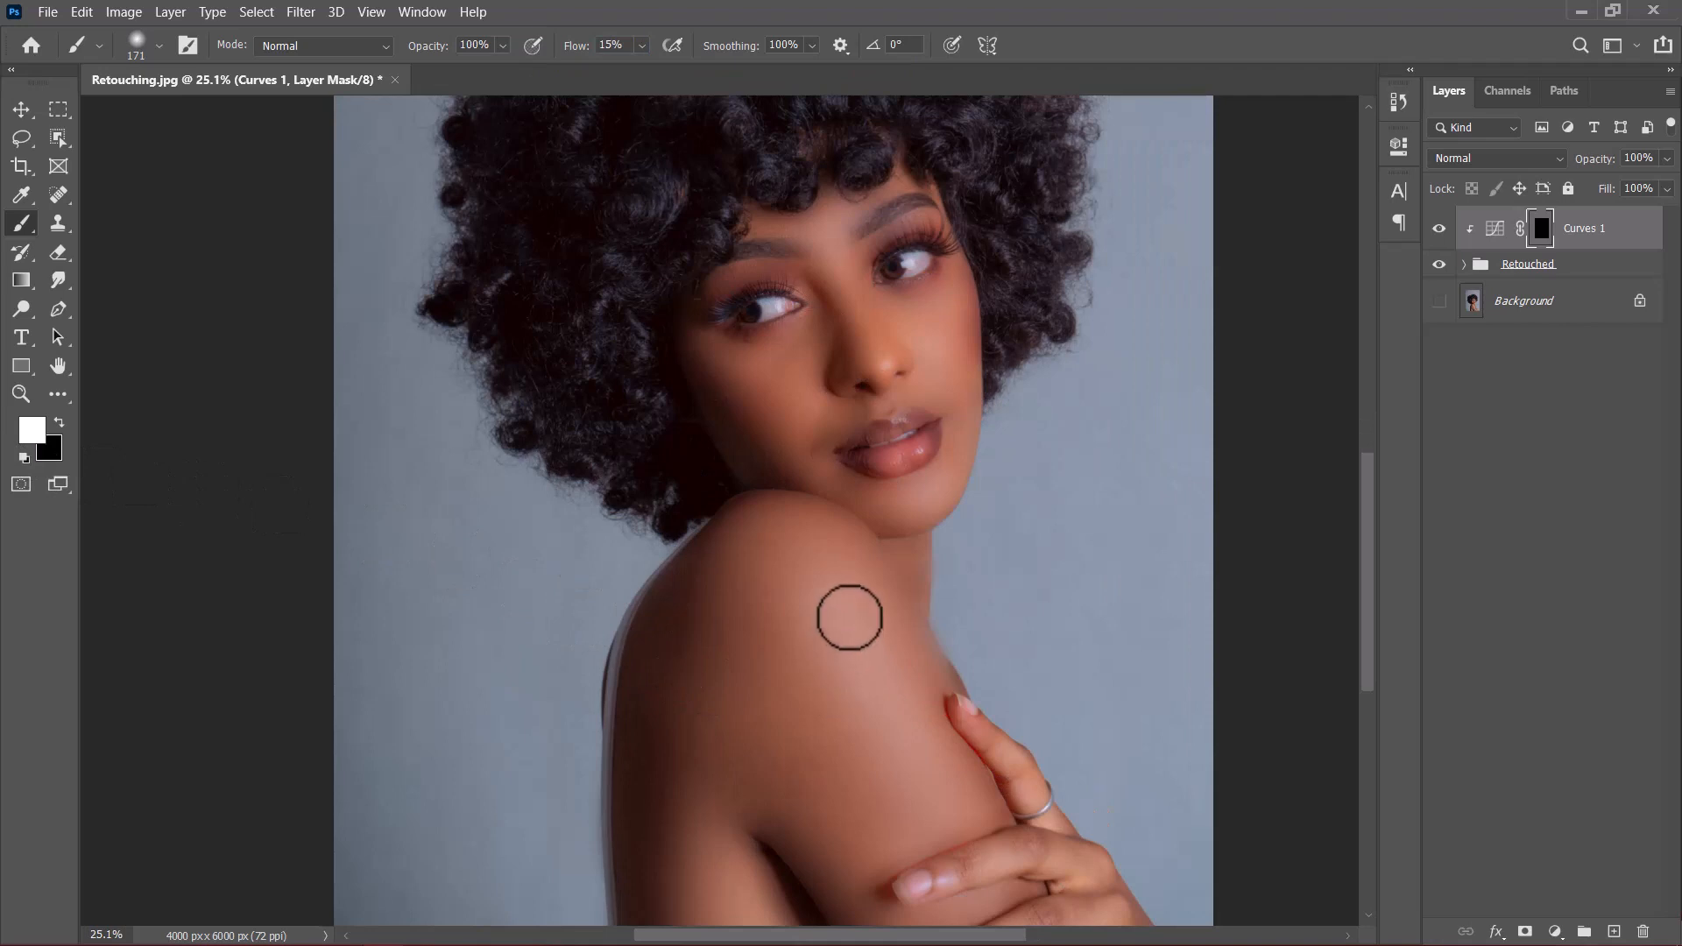
{"action": "right_click", "coordinate": [802, 617], "text": "alt"}
{"action": "left_click_drag", "start_coordinate": [822, 616], "coordinate": [818, 551]}
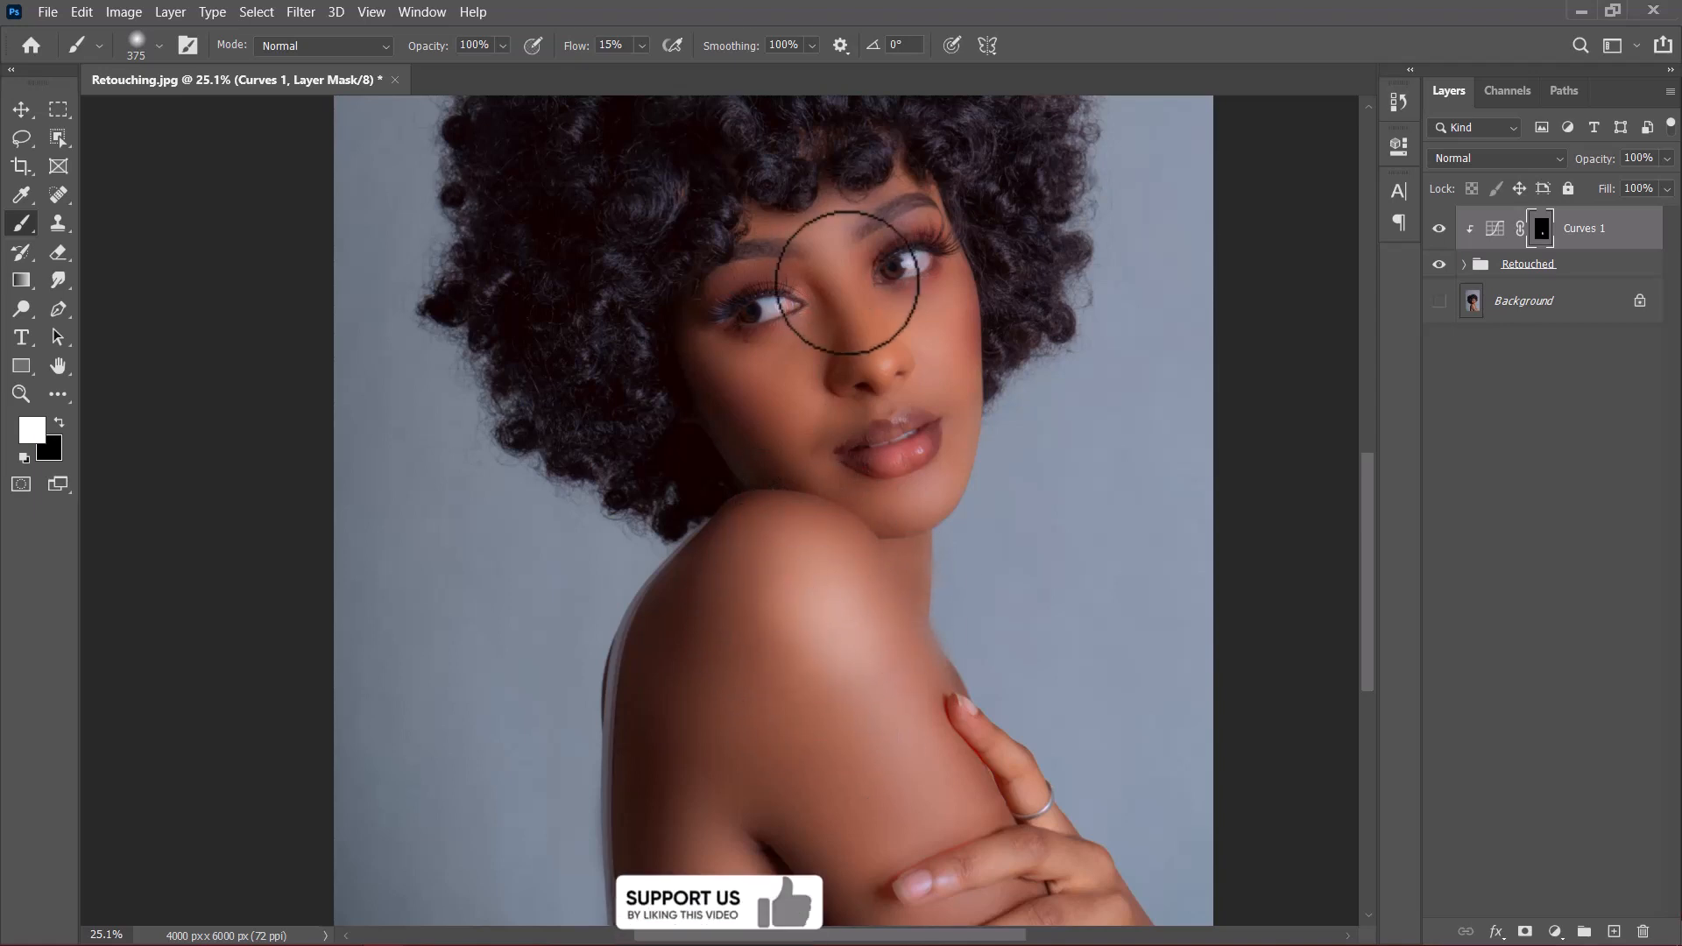
Step: Paint the brightening Curves mask over the face with a 341 px brush, covering the cheeks, nose and chin
{"action": "scroll", "coordinate": [833, 303], "scroll_direction": "up", "scroll_amount": 2}
{"action": "mouse_move", "coordinate": [812, 410]}
{"action": "left_mouse_down"}
{"action": "mouse_move", "coordinate": [784, 458]}
{"action": "mouse_move", "coordinate": [758, 439]}
{"action": "mouse_move", "coordinate": [982, 464]}
{"action": "mouse_move", "coordinate": [946, 537]}
{"action": "mouse_move", "coordinate": [954, 589]}
{"action": "mouse_move", "coordinate": [943, 484]}
{"action": "mouse_move", "coordinate": [995, 528]}
{"action": "mouse_move", "coordinate": [931, 537]}
{"action": "mouse_move", "coordinate": [987, 620]}
{"action": "mouse_move", "coordinate": [917, 773]}
{"action": "mouse_move", "coordinate": [897, 604]}
{"action": "mouse_move", "coordinate": [844, 496]}
{"action": "mouse_move", "coordinate": [890, 581]}
{"action": "left_mouse_up"}
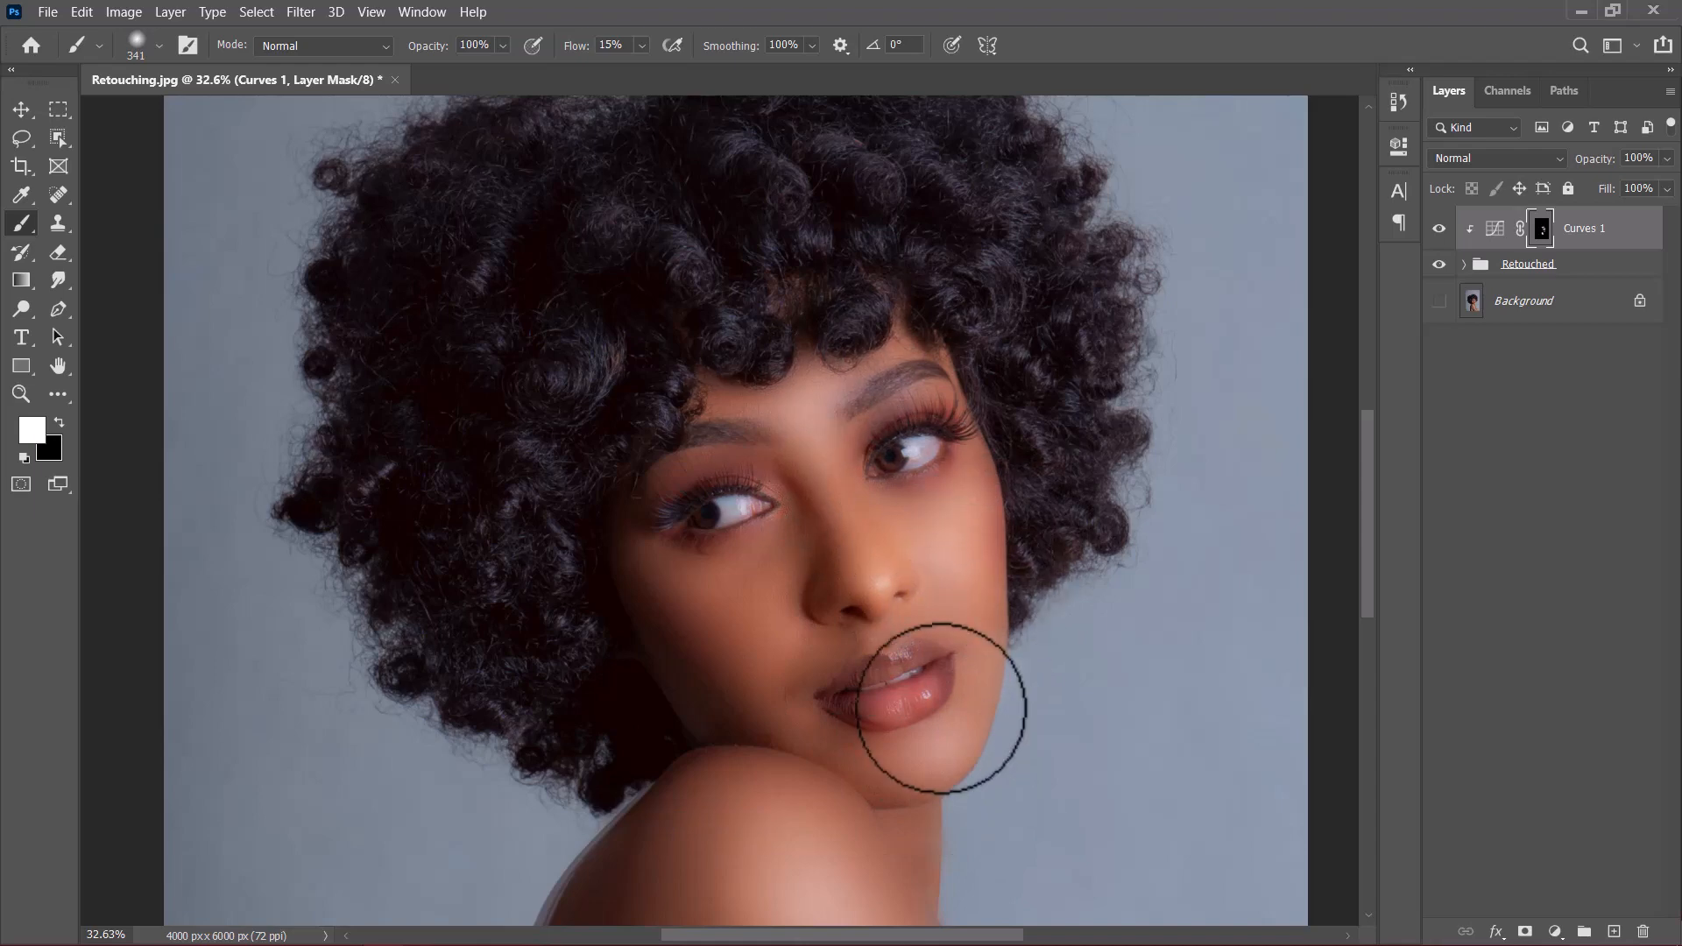
{"action": "mouse_move", "coordinate": [943, 706]}
{"action": "left_mouse_down"}
{"action": "mouse_move", "coordinate": [878, 717]}
{"action": "mouse_move", "coordinate": [947, 744]}
{"action": "mouse_move", "coordinate": [863, 796]}
{"action": "mouse_move", "coordinate": [908, 604]}
{"action": "left_mouse_up"}
Step: Enlarge the brush to 835 px and brighten the upper arm, shoulder and lower face through the Curves mask, comparing with the layer hidden
{"action": "key", "text": "space"}
{"action": "scroll", "coordinate": [849, 657], "scroll_direction": "down", "scroll_amount": 2}
{"action": "key", "text": "]"}
{"action": "key", "text": "]"}
{"action": "key", "text": "]"}
{"action": "key", "text": "]"}
{"action": "key", "text": "]"}
{"action": "key", "text": "]"}
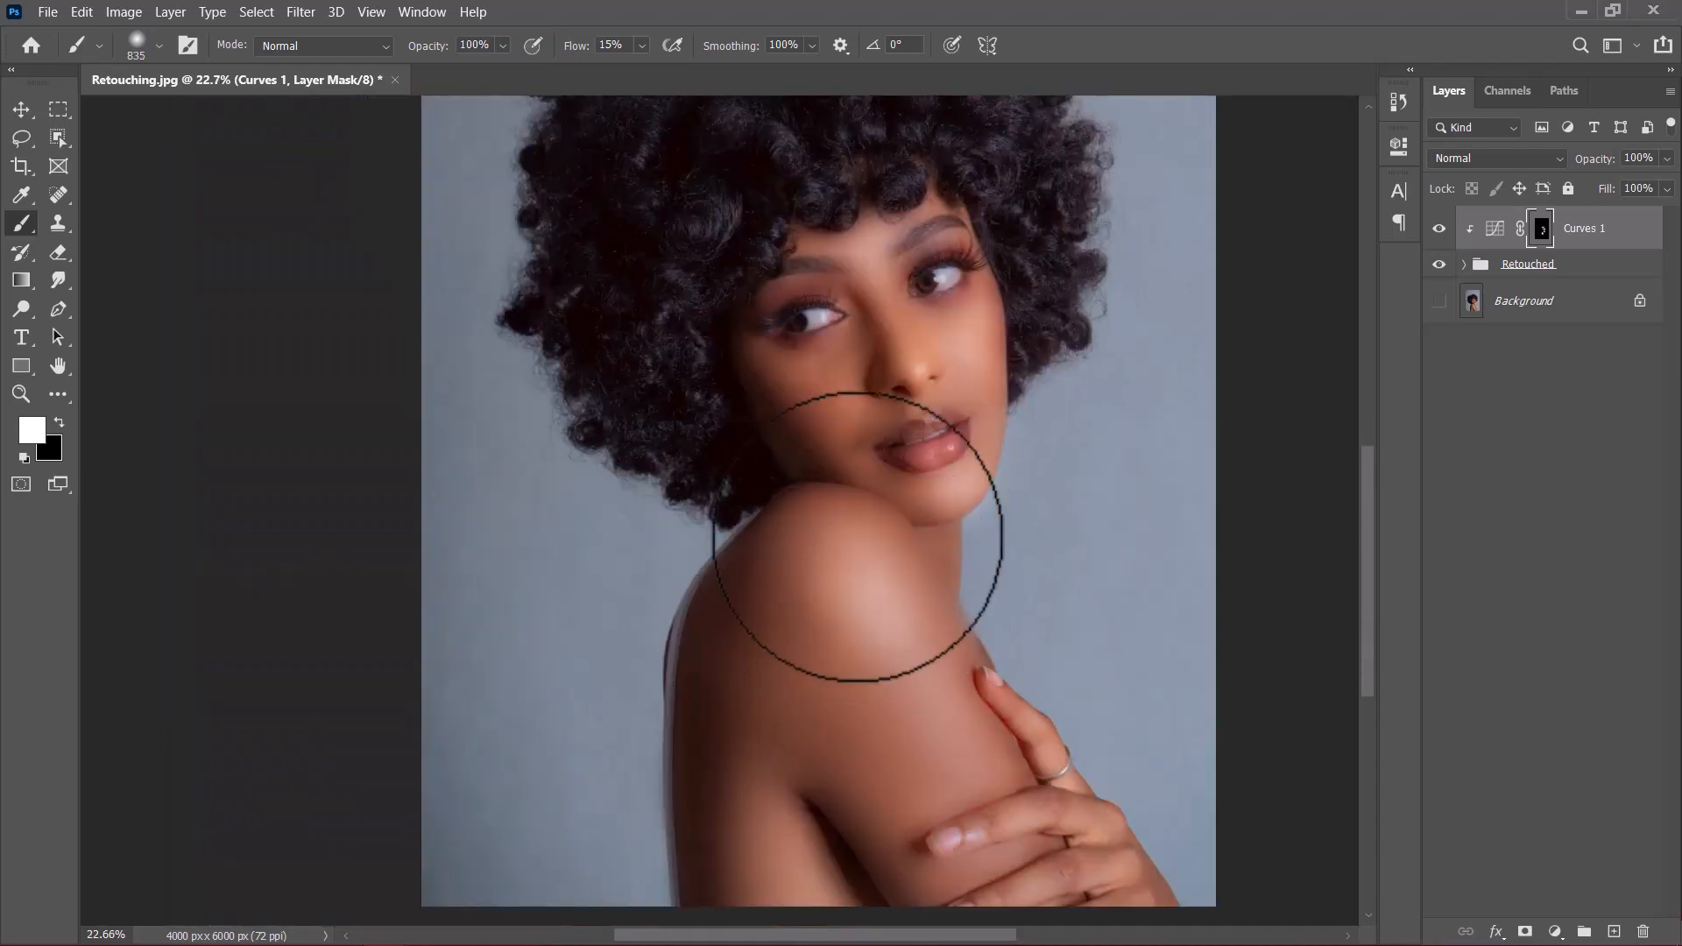
{"action": "mouse_move", "coordinate": [992, 762]}
{"action": "left_mouse_down"}
{"action": "mouse_move", "coordinate": [893, 772]}
{"action": "mouse_move", "coordinate": [802, 611]}
{"action": "mouse_move", "coordinate": [829, 579]}
{"action": "mouse_move", "coordinate": [991, 633]}
{"action": "mouse_move", "coordinate": [936, 664]}
{"action": "mouse_move", "coordinate": [807, 594]}
{"action": "mouse_move", "coordinate": [965, 706]}
{"action": "mouse_move", "coordinate": [941, 762]}
{"action": "mouse_move", "coordinate": [897, 718]}
{"action": "left_mouse_up"}
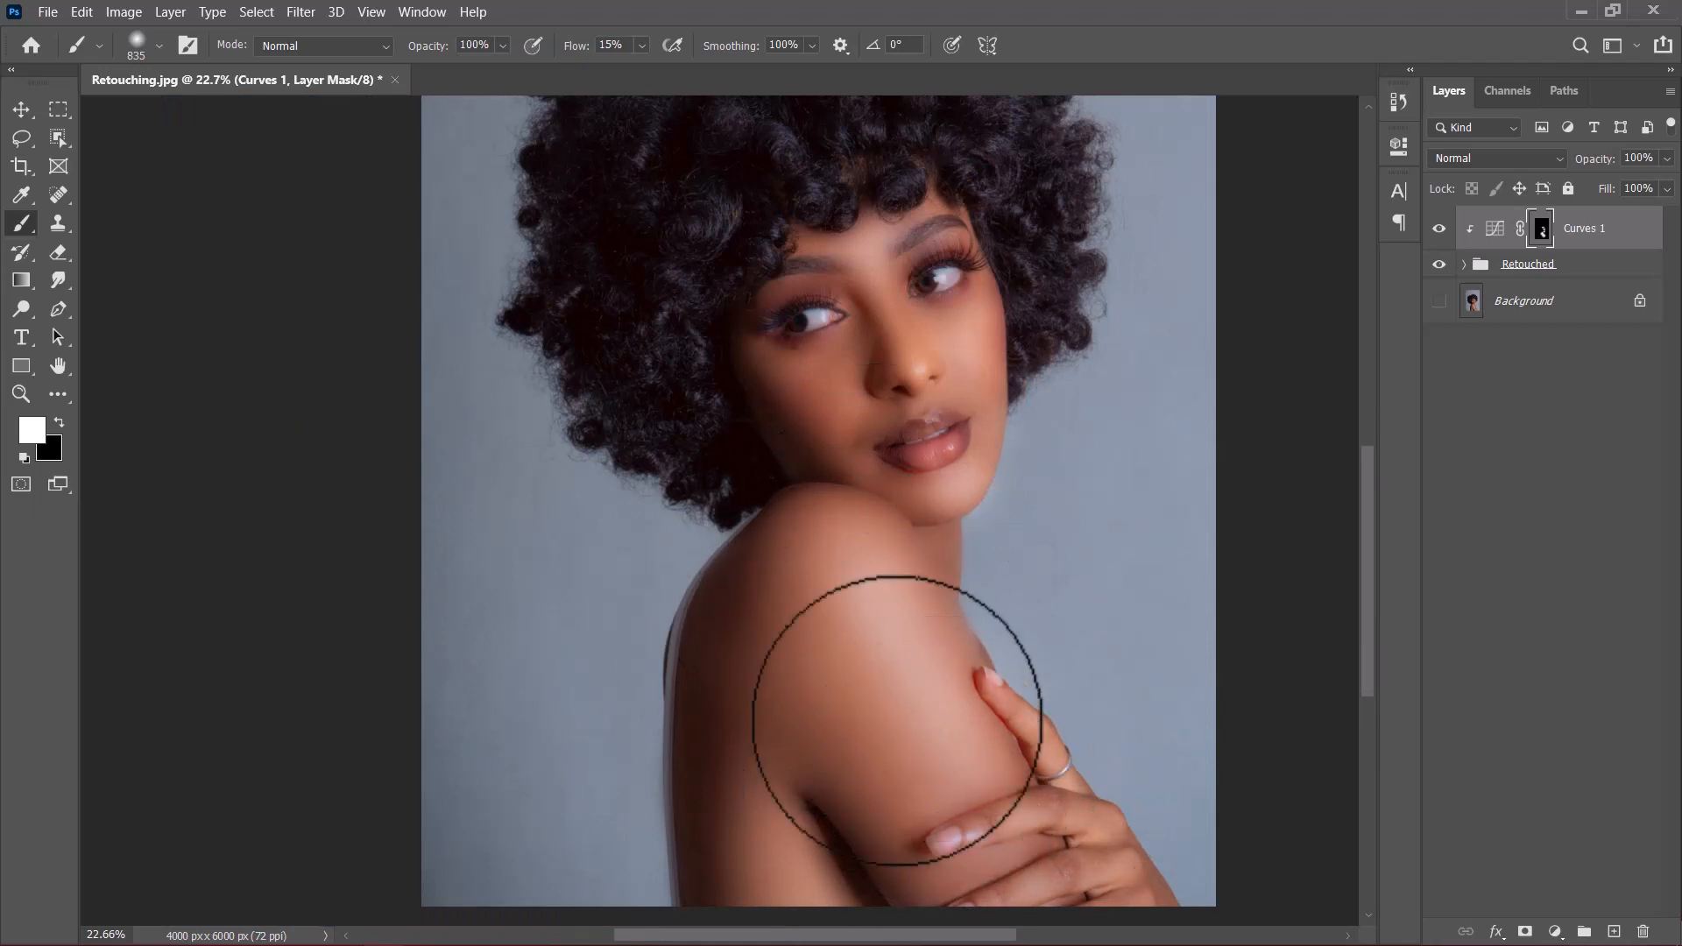
{"action": "left_click", "coordinate": [1438, 228]}
{"action": "left_click", "coordinate": [1438, 229]}
{"action": "mouse_move", "coordinate": [846, 547]}
{"action": "left_mouse_down"}
{"action": "mouse_move", "coordinate": [860, 618]}
{"action": "mouse_move", "coordinate": [936, 416]}
{"action": "mouse_move", "coordinate": [964, 482]}
{"action": "mouse_move", "coordinate": [938, 272]}
{"action": "mouse_move", "coordinate": [907, 362]}
{"action": "mouse_move", "coordinate": [994, 189]}
{"action": "mouse_move", "coordinate": [925, 451]}
{"action": "mouse_move", "coordinate": [920, 409]}
{"action": "left_mouse_up"}
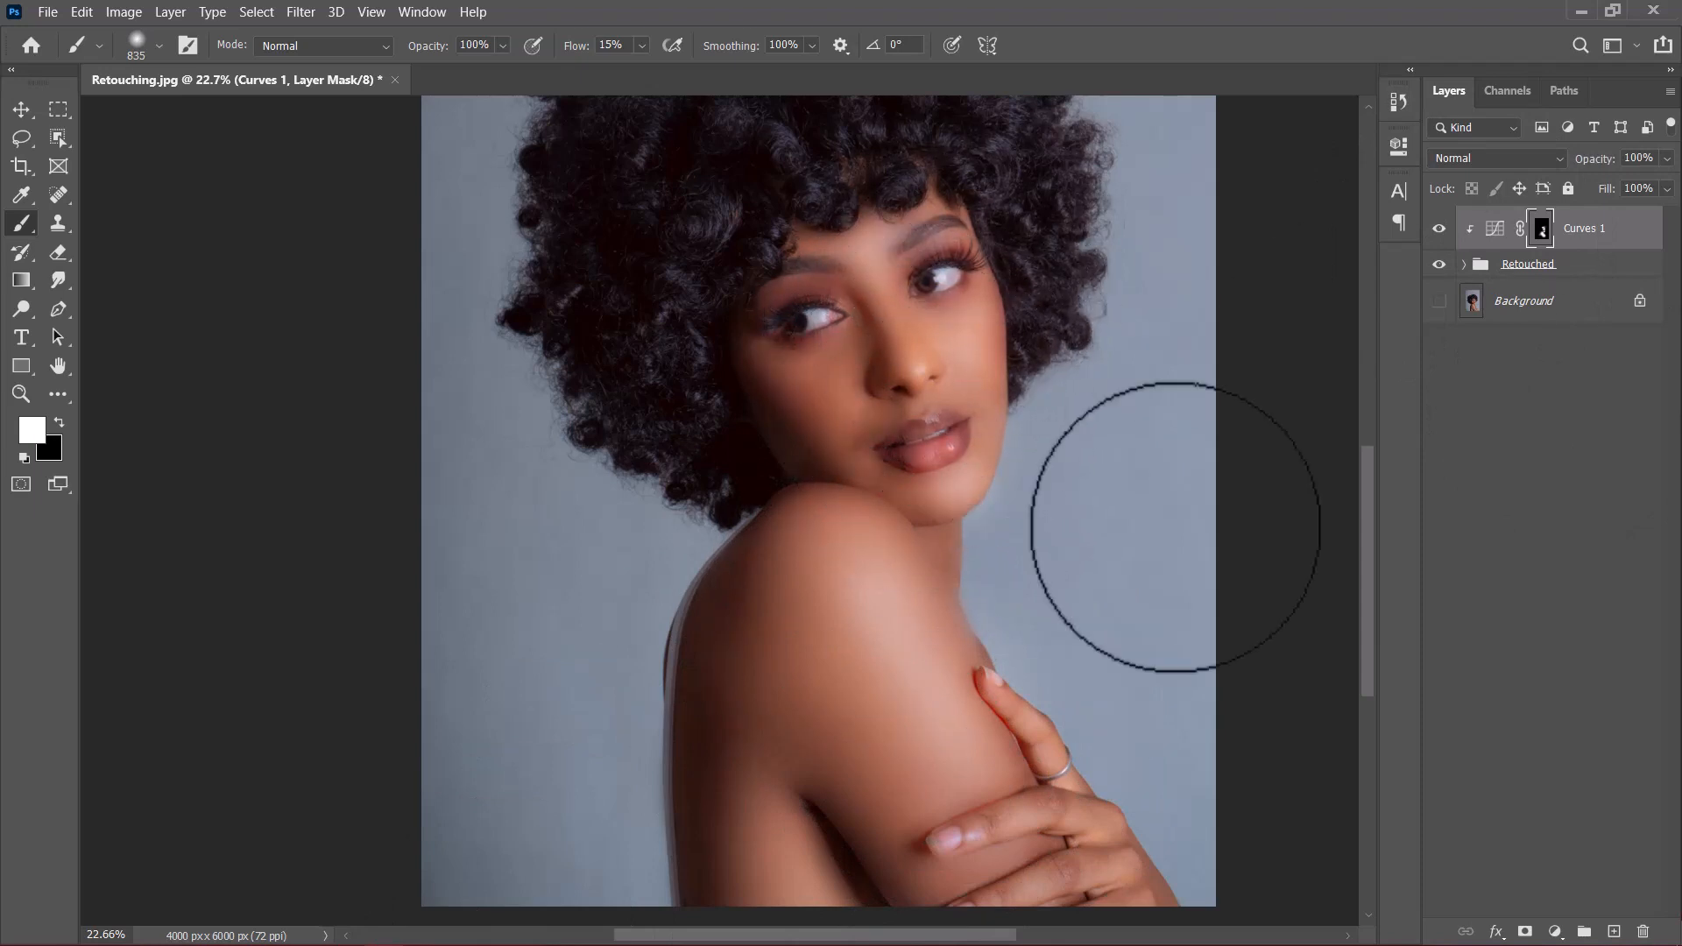
Step: Add a second Curves adjustment layer, lower the curve from the shoulder's shaded skin tone, and invert its mask to black
{"action": "left_click", "coordinate": [1555, 932]}
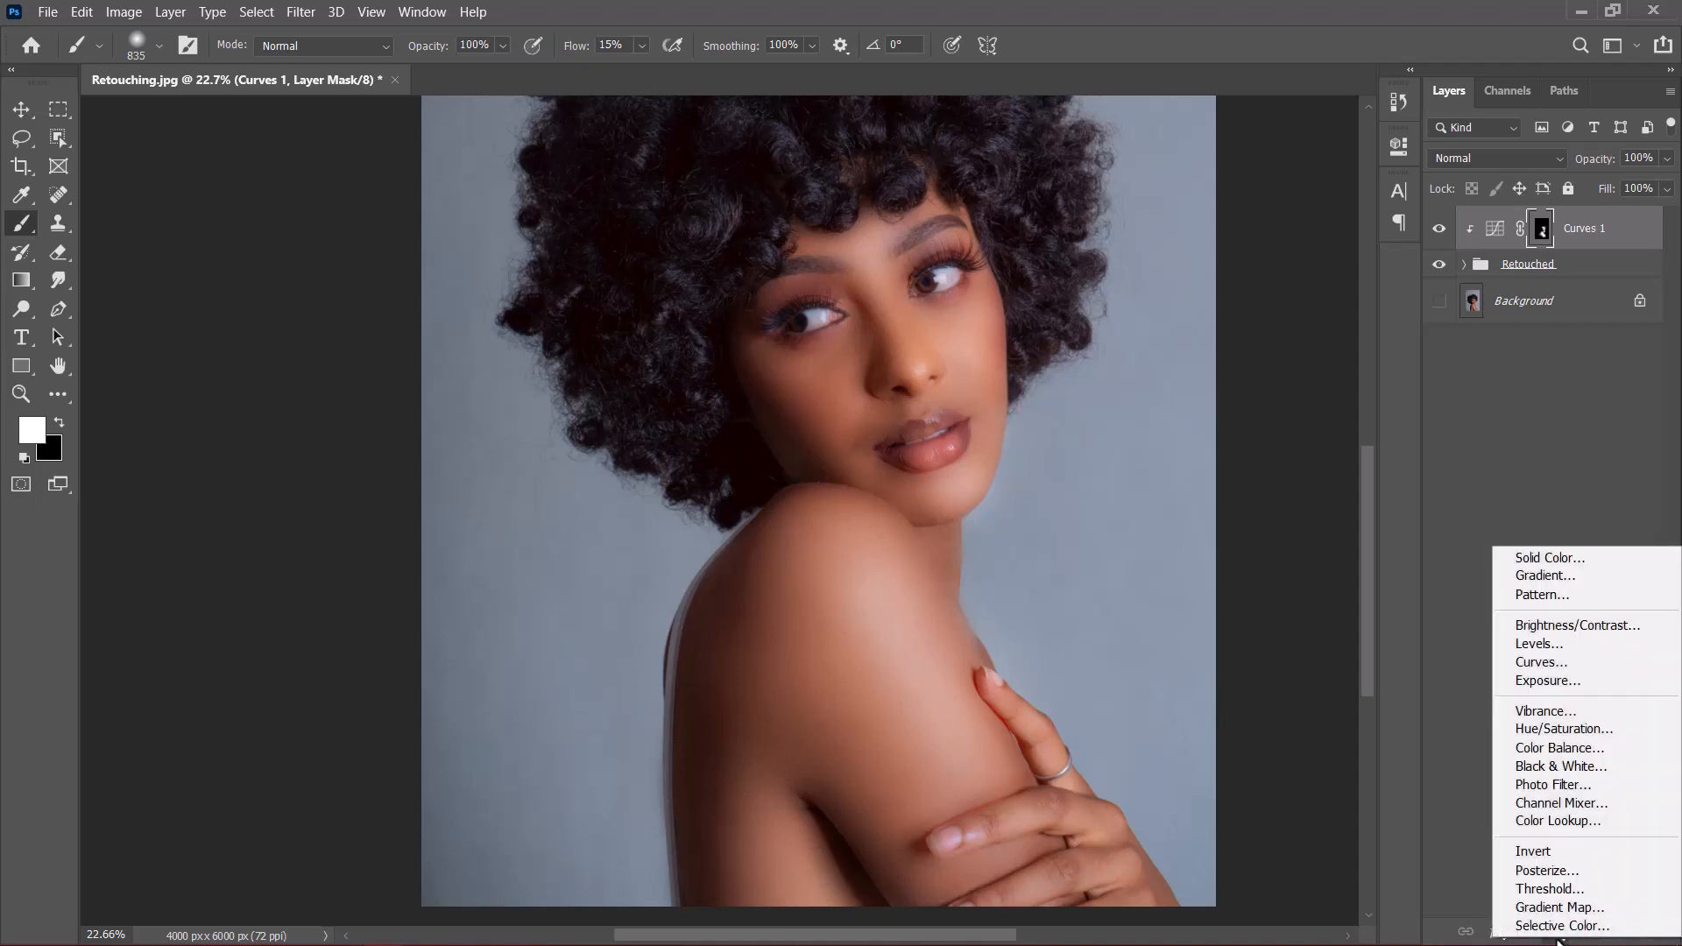
{"action": "left_click", "coordinate": [1548, 657]}
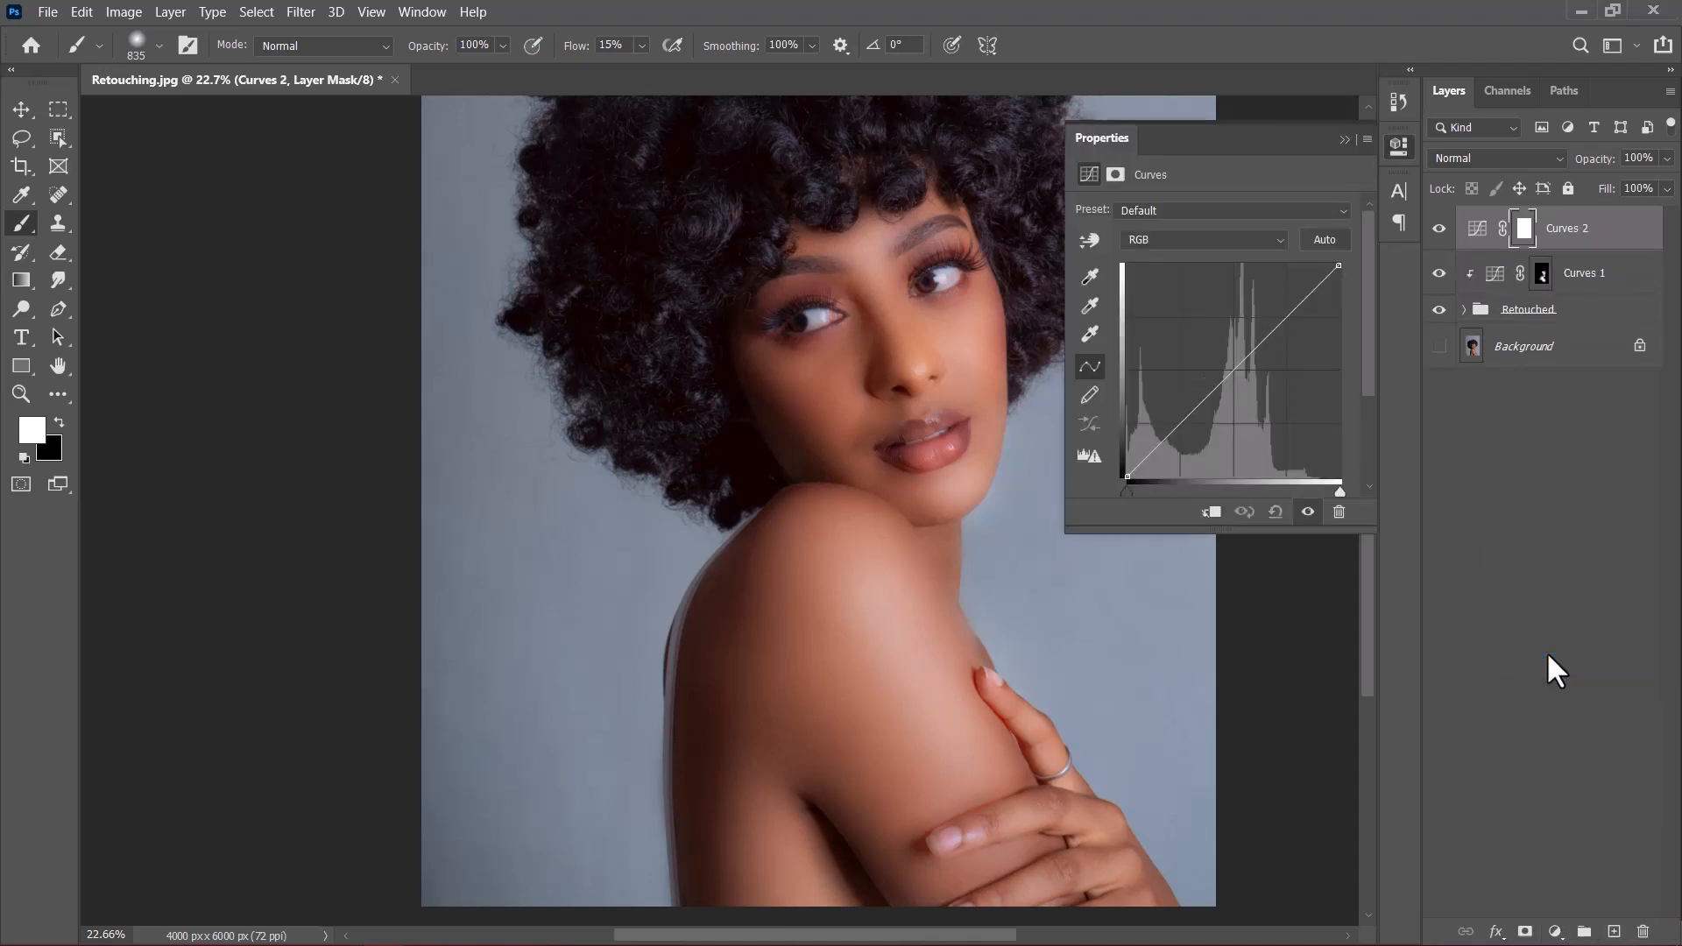
{"action": "left_click", "coordinate": [1092, 235]}
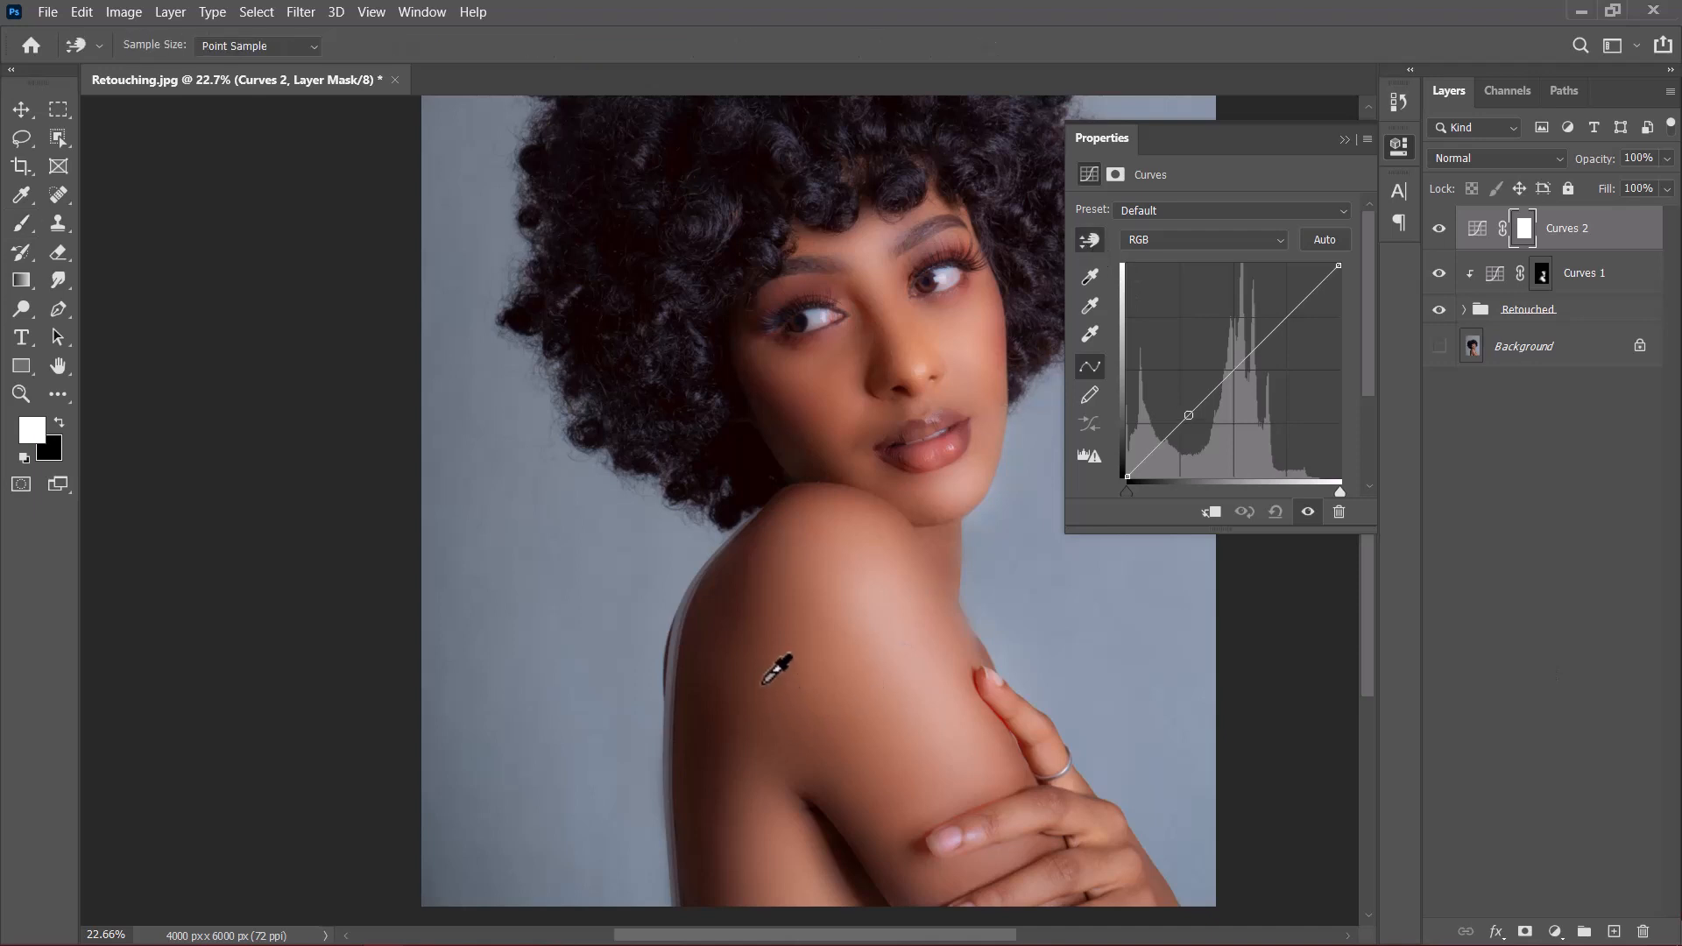
{"action": "left_click_drag", "start_coordinate": [767, 680], "coordinate": [778, 701]}
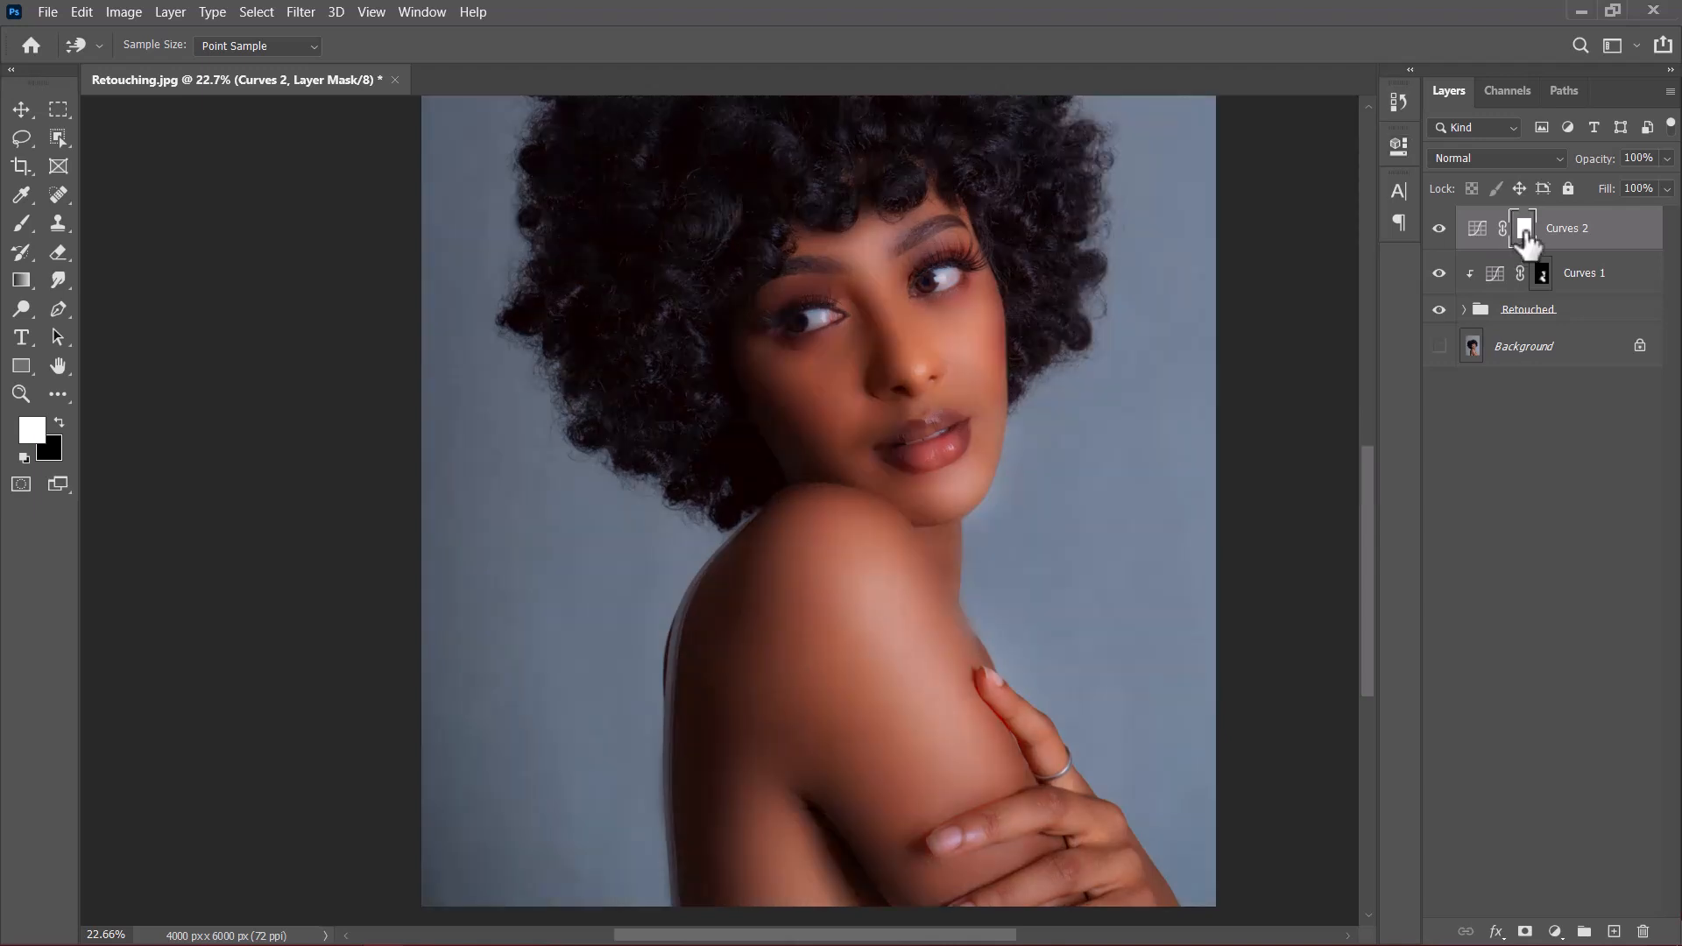
{"action": "left_click", "coordinate": [1524, 232]}
{"action": "key", "text": "ctrl+i"}
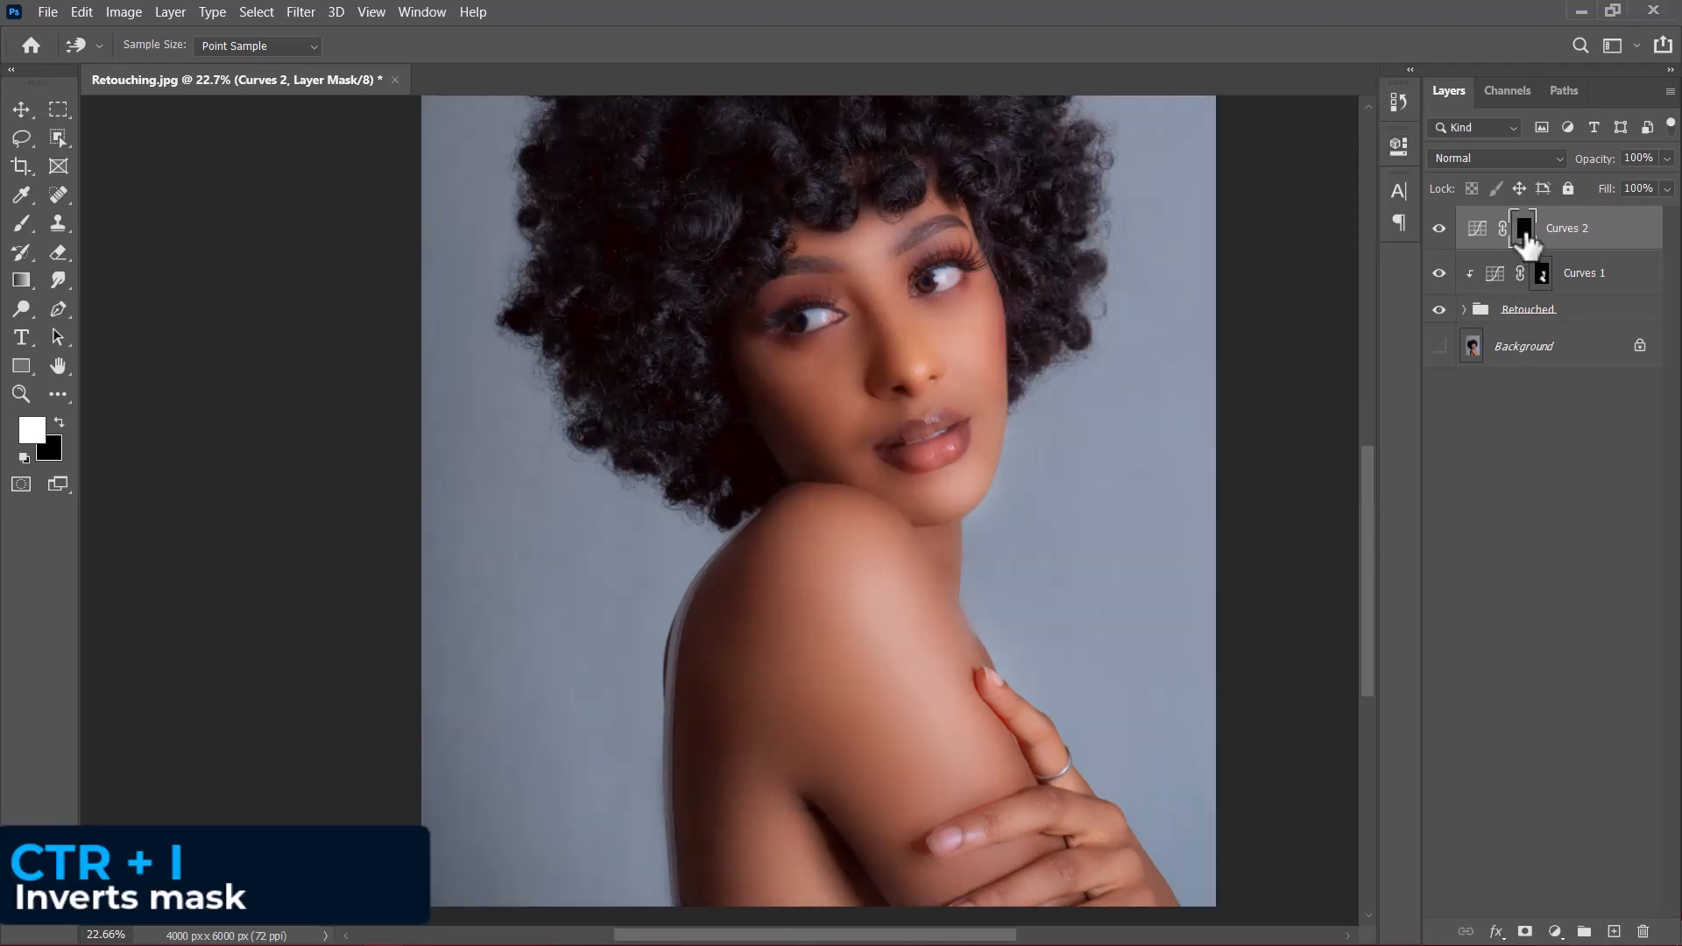
Step: Paint white on the darkening Curves mask over the shaded back of the shoulder and upper arm, using the 835 px brush at 15% flow
{"action": "left_click", "coordinate": [21, 225]}
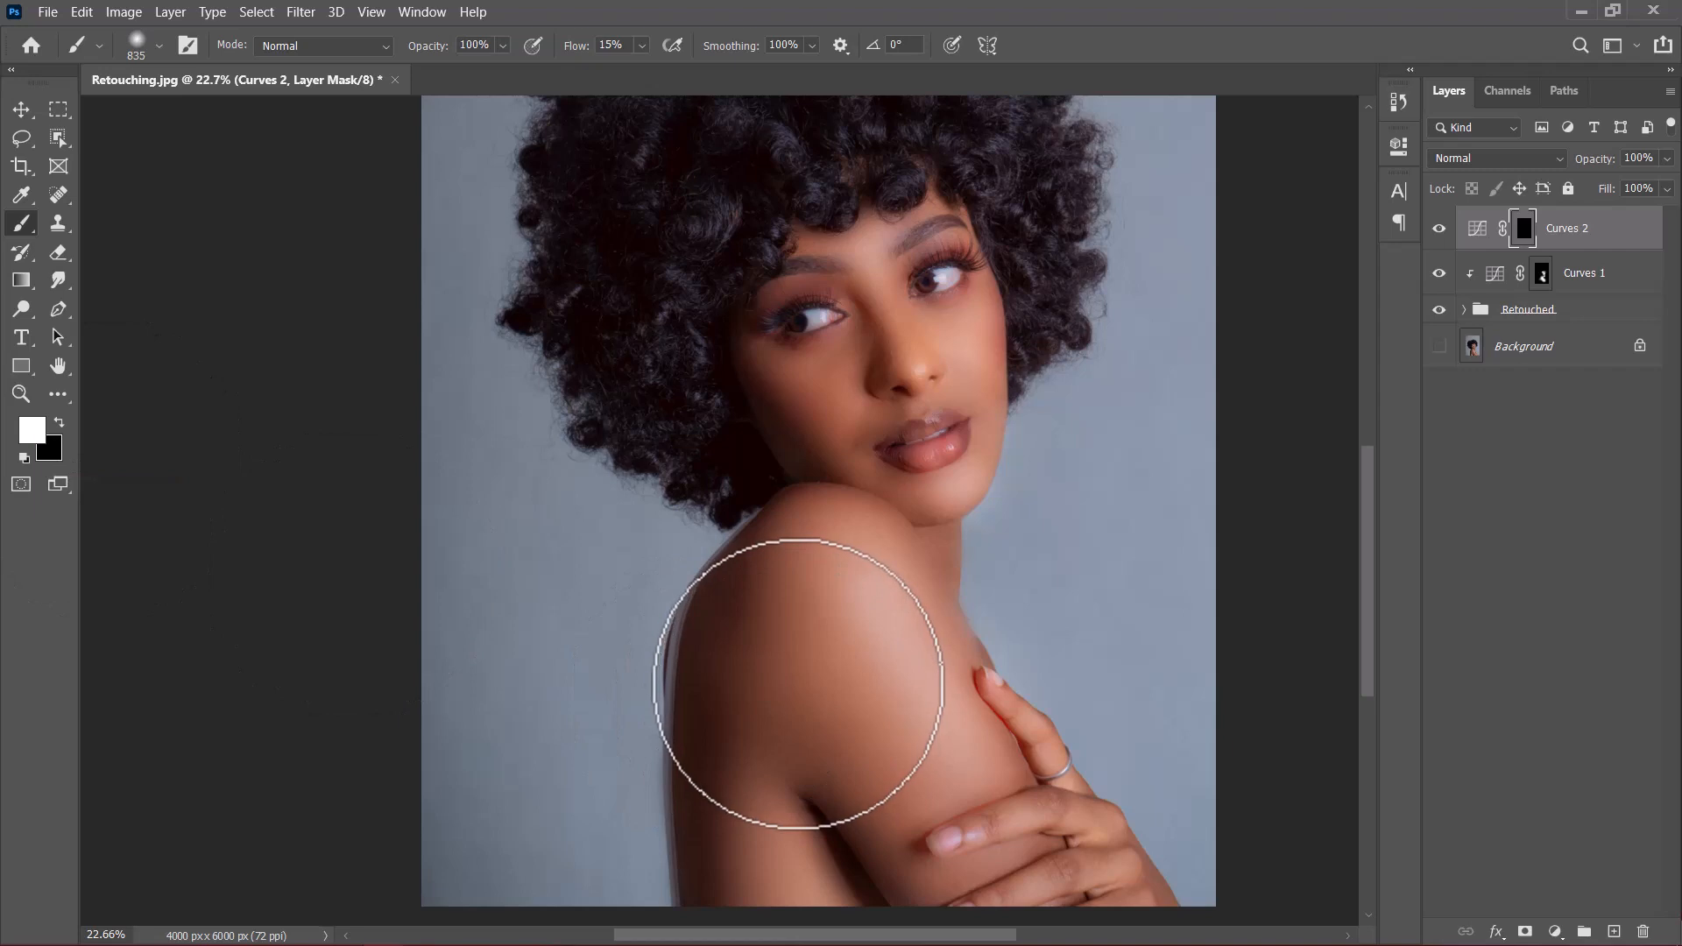
{"action": "left_click_drag", "start_coordinate": [829, 762], "coordinate": [824, 663]}
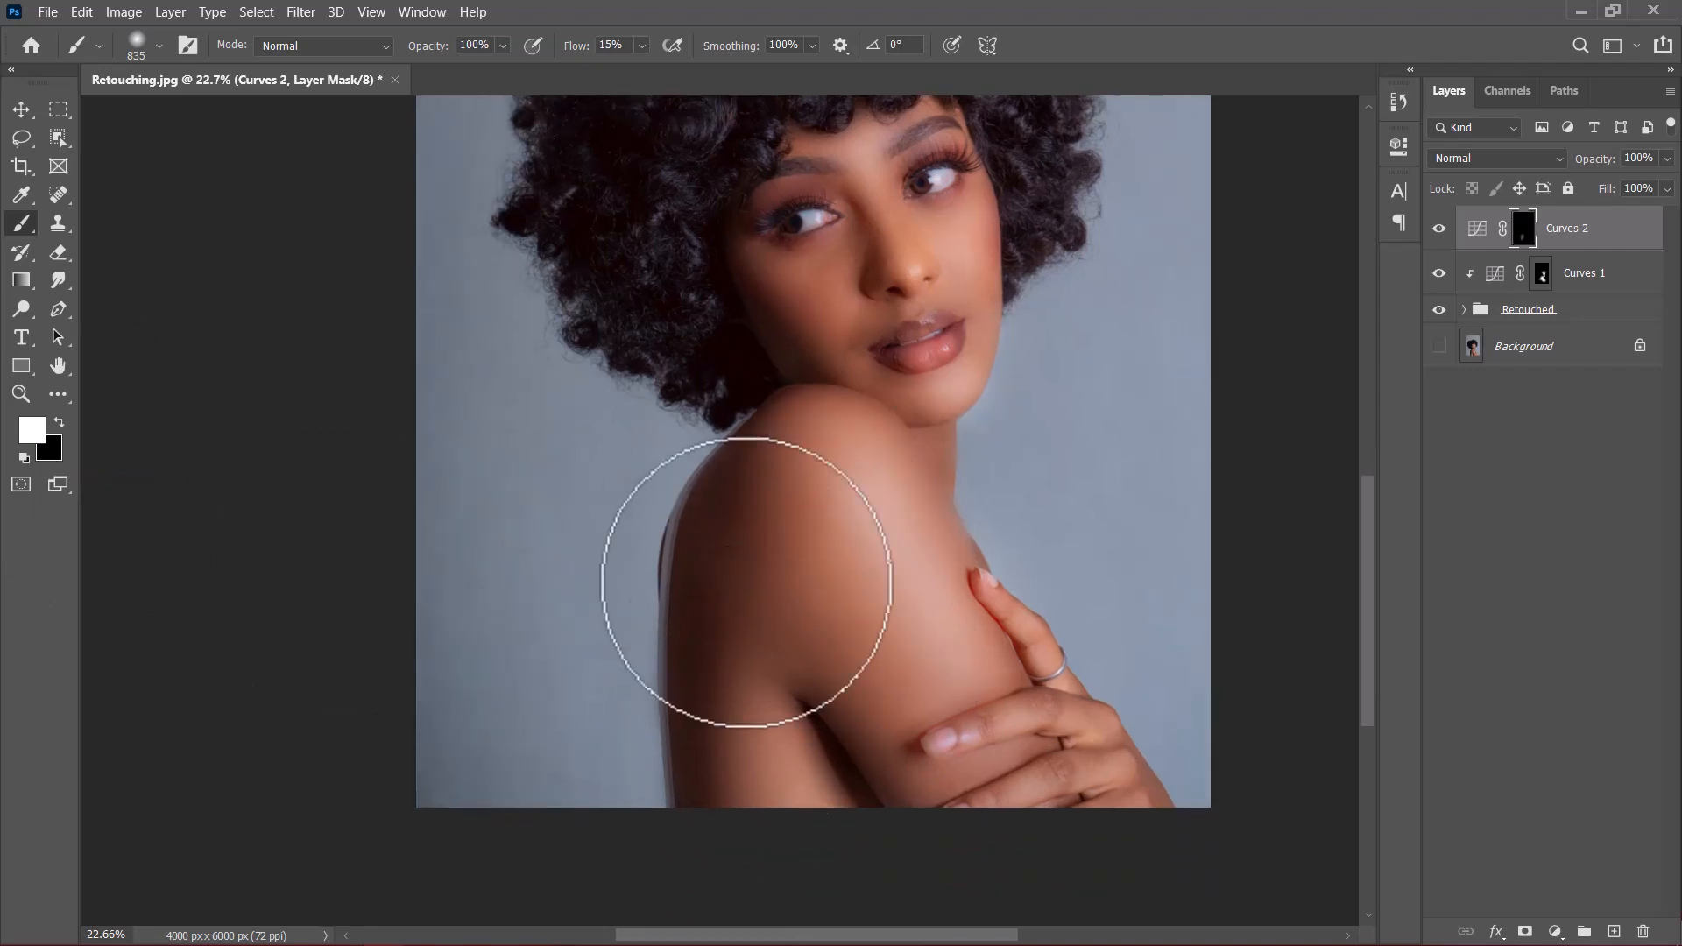
{"action": "left_click_drag", "start_coordinate": [811, 451], "coordinate": [780, 451]}
Step: Shrink the brush, down to 247 px, and paint the darkening Curves mask over the hair edge and shadowed side of the face
{"action": "scroll", "coordinate": [813, 289], "scroll_direction": "up", "scroll_amount": 3}
{"action": "scroll", "coordinate": [819, 289], "scroll_direction": "up", "scroll_amount": 3}
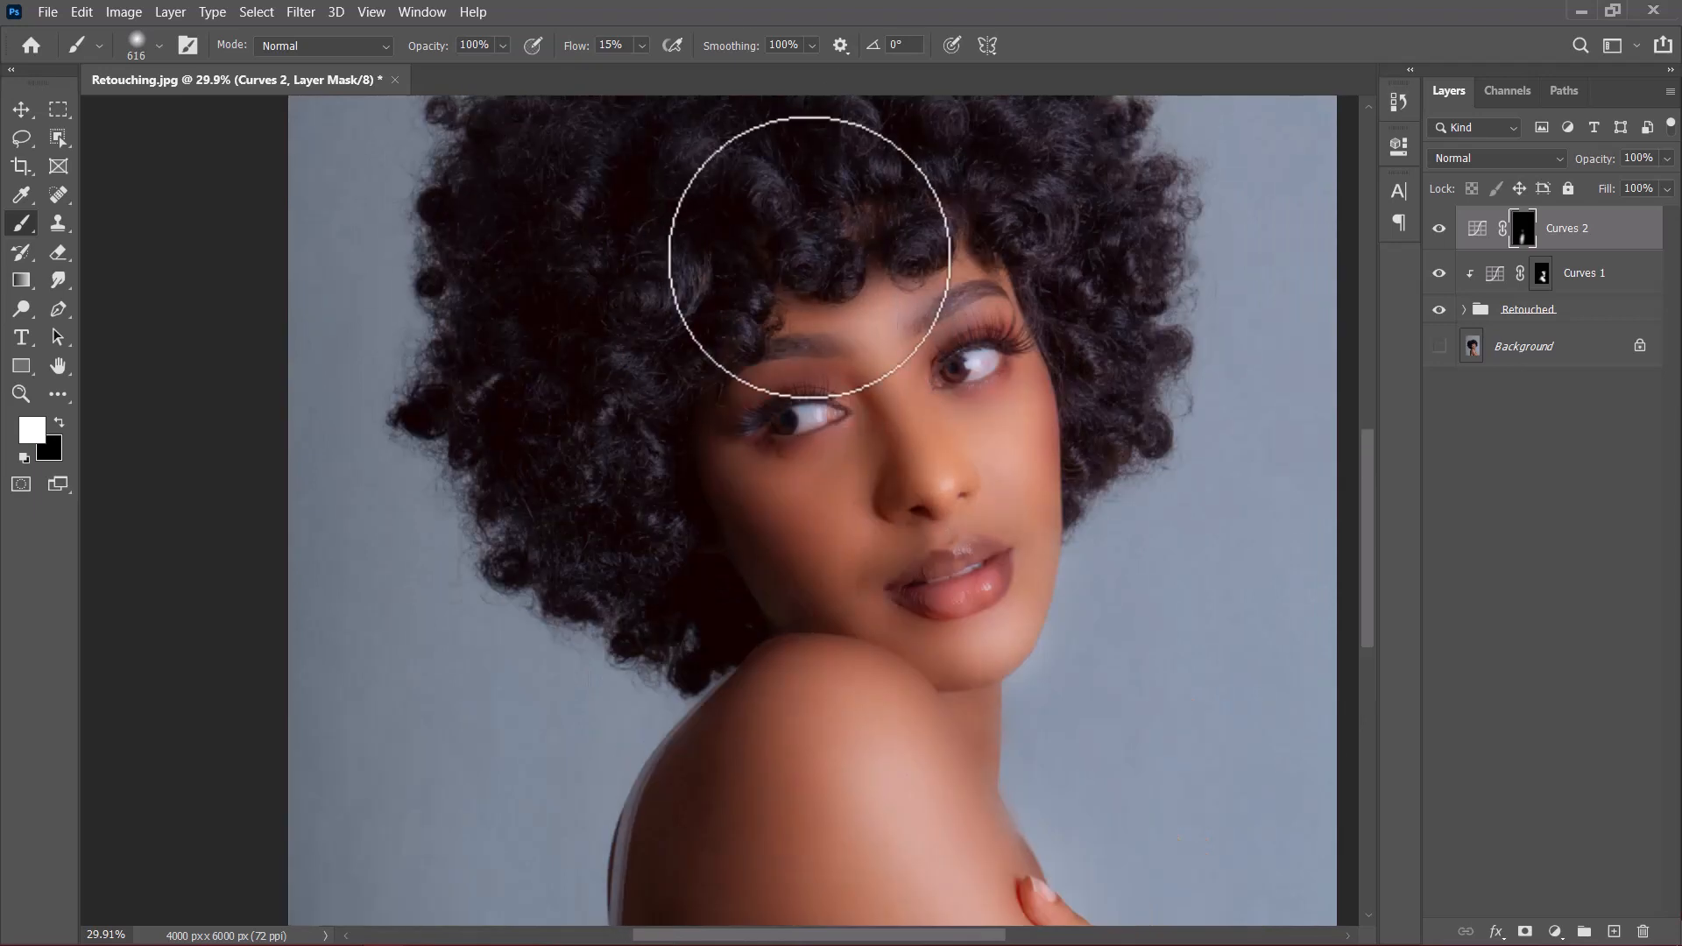
{"action": "mouse_move", "coordinate": [623, 380]}
{"action": "left_mouse_down"}
{"action": "mouse_move", "coordinate": [687, 492]}
{"action": "mouse_move", "coordinate": [891, 713]}
{"action": "mouse_move", "coordinate": [979, 700]}
{"action": "mouse_move", "coordinate": [993, 785]}
{"action": "mouse_move", "coordinate": [802, 625]}
{"action": "mouse_move", "coordinate": [746, 462]}
{"action": "mouse_move", "coordinate": [803, 336]}
{"action": "mouse_move", "coordinate": [824, 498]}
{"action": "mouse_move", "coordinate": [850, 536]}
{"action": "mouse_move", "coordinate": [876, 491]}
{"action": "left_mouse_up"}
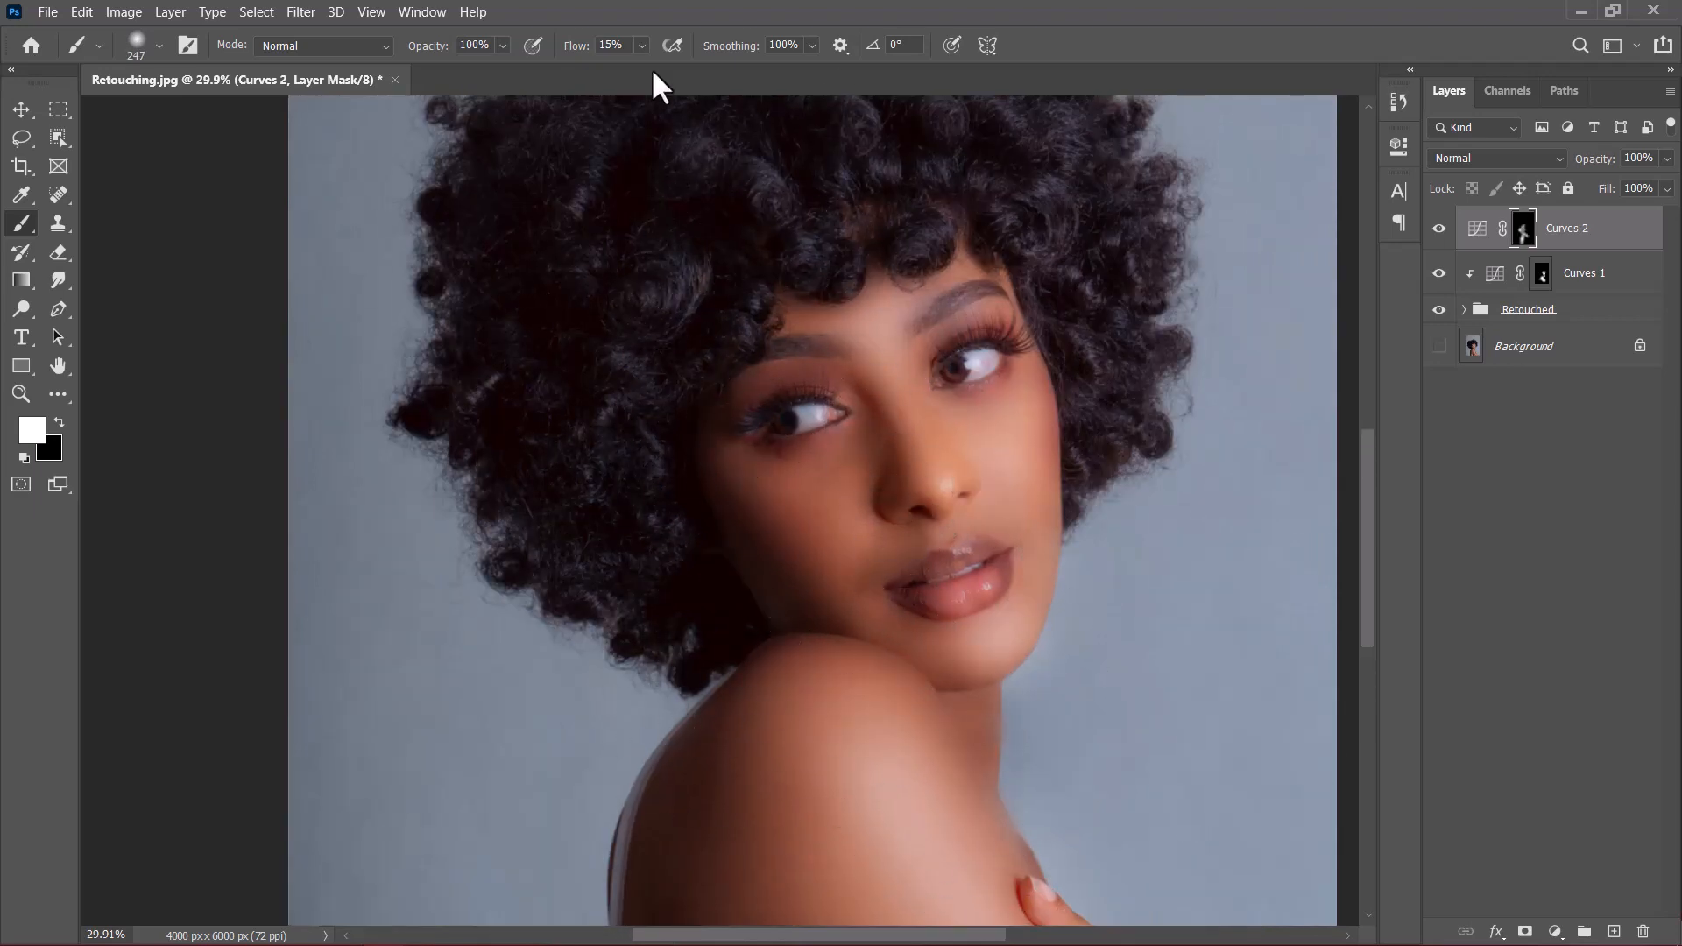
Step: Raise the brush flow to 33%, enlarge the brush to 359 px, and darken the cheek and the neck below the jaw on the Curves 2 mask
{"action": "left_click_drag", "start_coordinate": [578, 45], "coordinate": [594, 46]}
{"action": "mouse_move", "coordinate": [856, 454]}
{"action": "left_mouse_down"}
{"action": "mouse_move", "coordinate": [865, 523]}
{"action": "mouse_move", "coordinate": [847, 503]}
{"action": "mouse_move", "coordinate": [896, 521]}
{"action": "mouse_move", "coordinate": [949, 510]}
{"action": "mouse_move", "coordinate": [883, 540]}
{"action": "mouse_move", "coordinate": [923, 520]}
{"action": "left_mouse_up"}
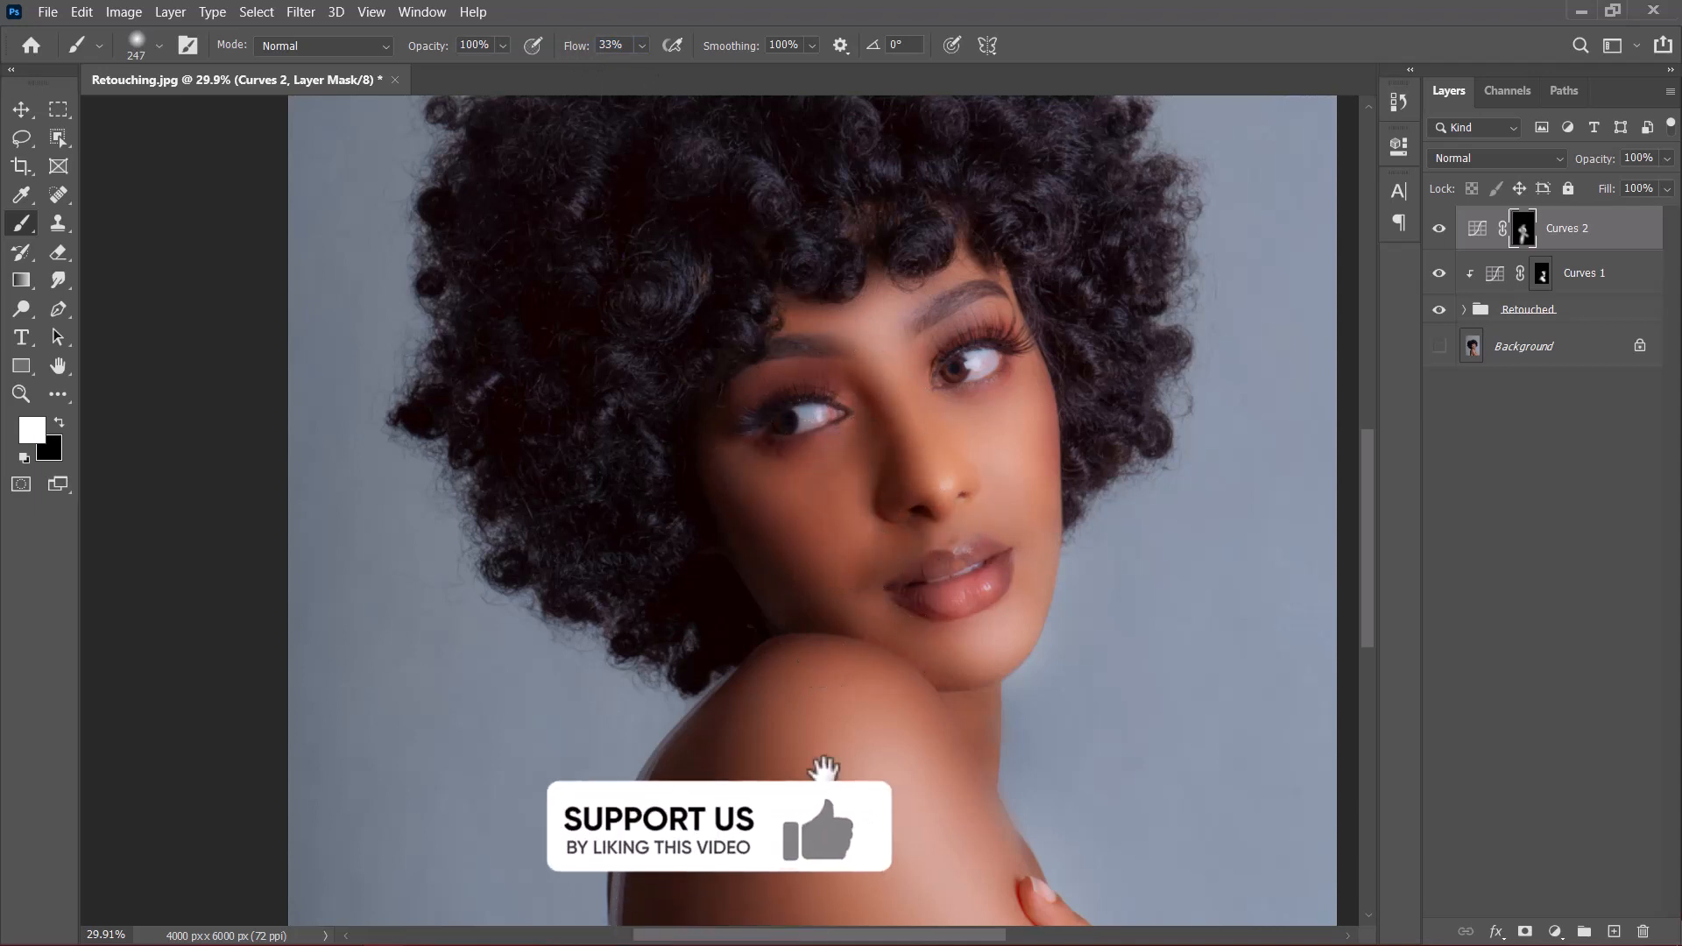
{"action": "left_click_drag", "start_coordinate": [822, 769], "coordinate": [834, 629]}
{"action": "left_click_drag", "start_coordinate": [849, 443], "coordinate": [902, 443]}
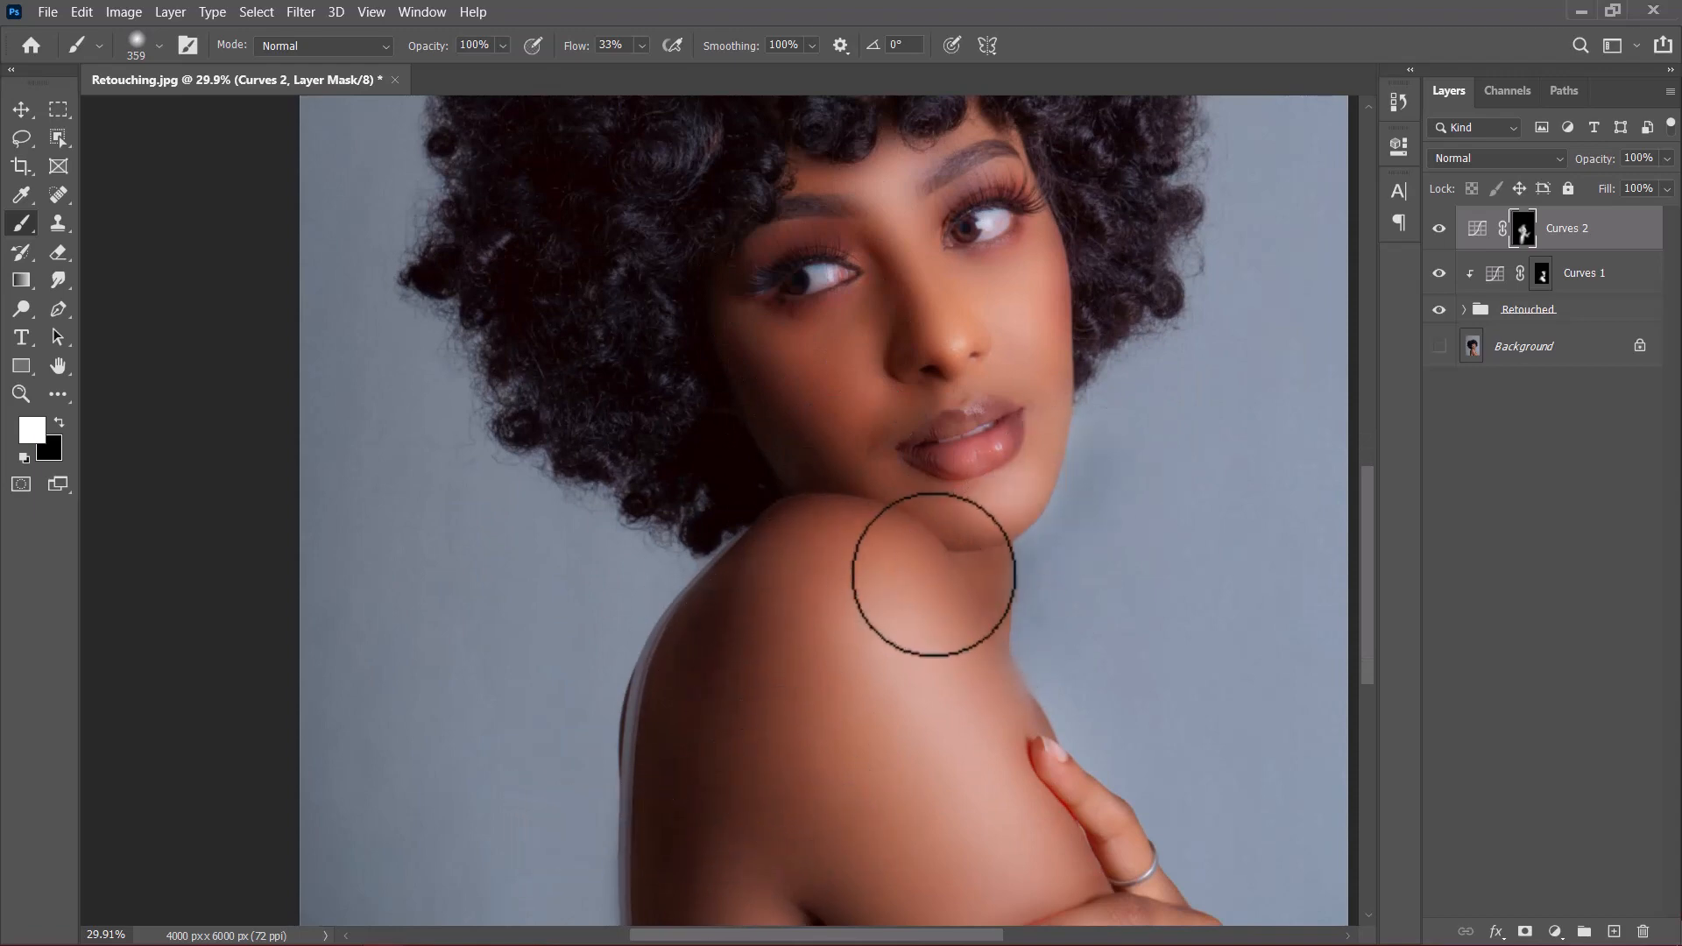
{"action": "left_click_drag", "start_coordinate": [934, 575], "coordinate": [1033, 528]}
{"action": "left_click_drag", "start_coordinate": [867, 792], "coordinate": [860, 439]}
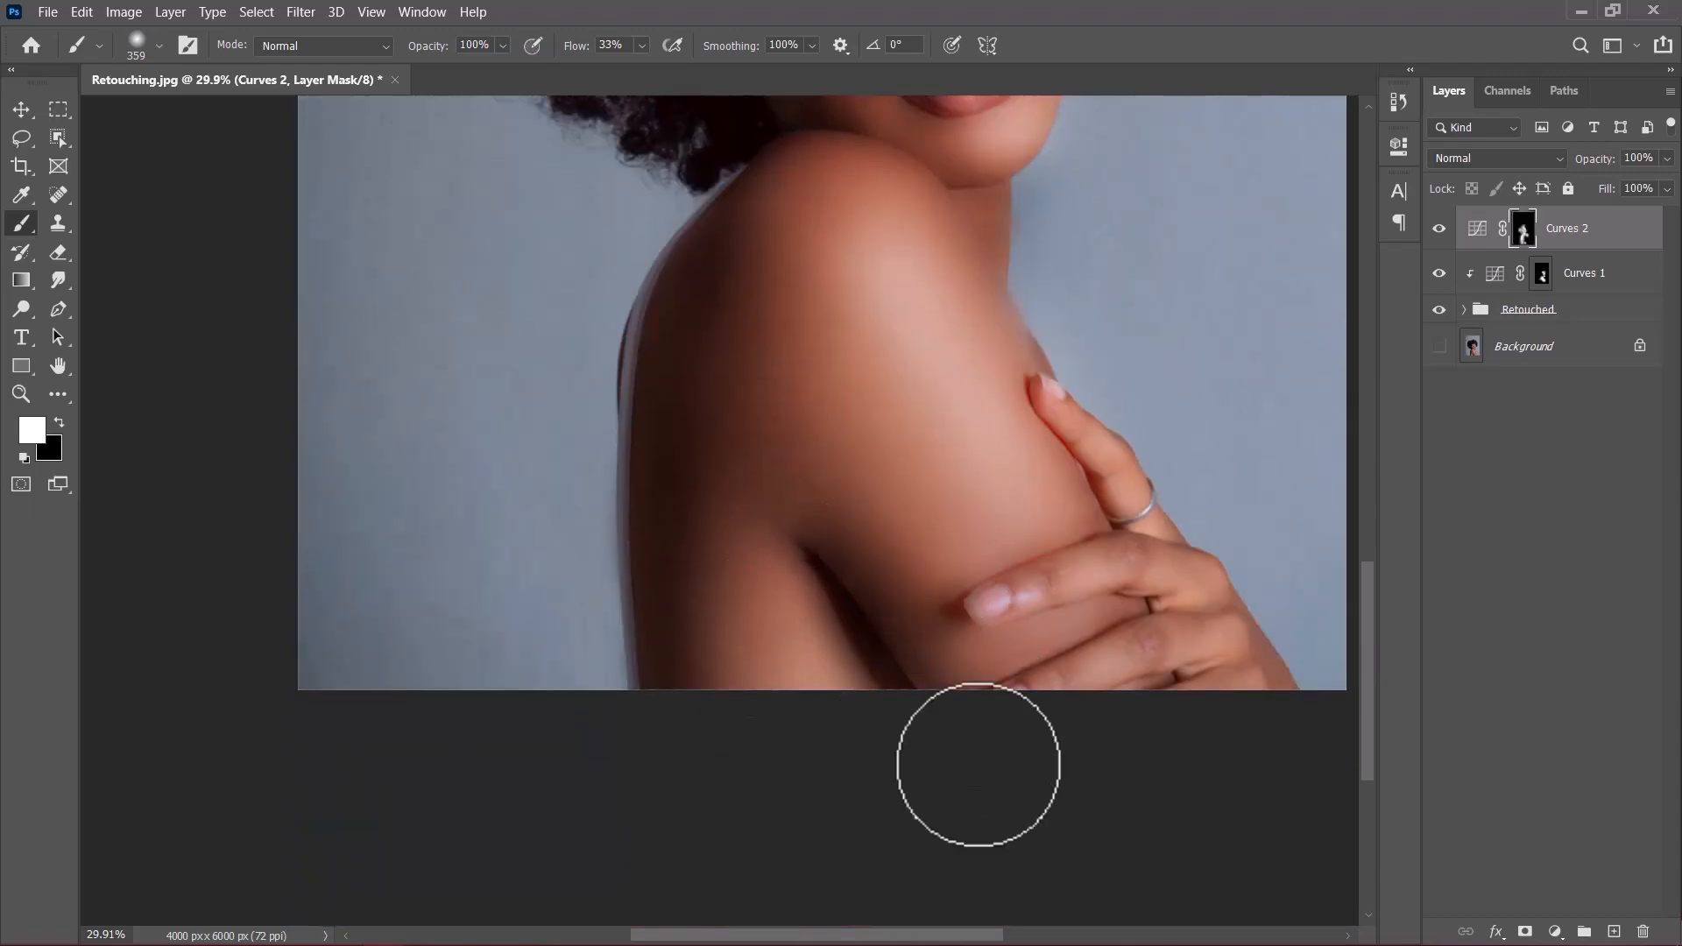
{"action": "left_click_drag", "start_coordinate": [712, 476], "coordinate": [706, 792]}
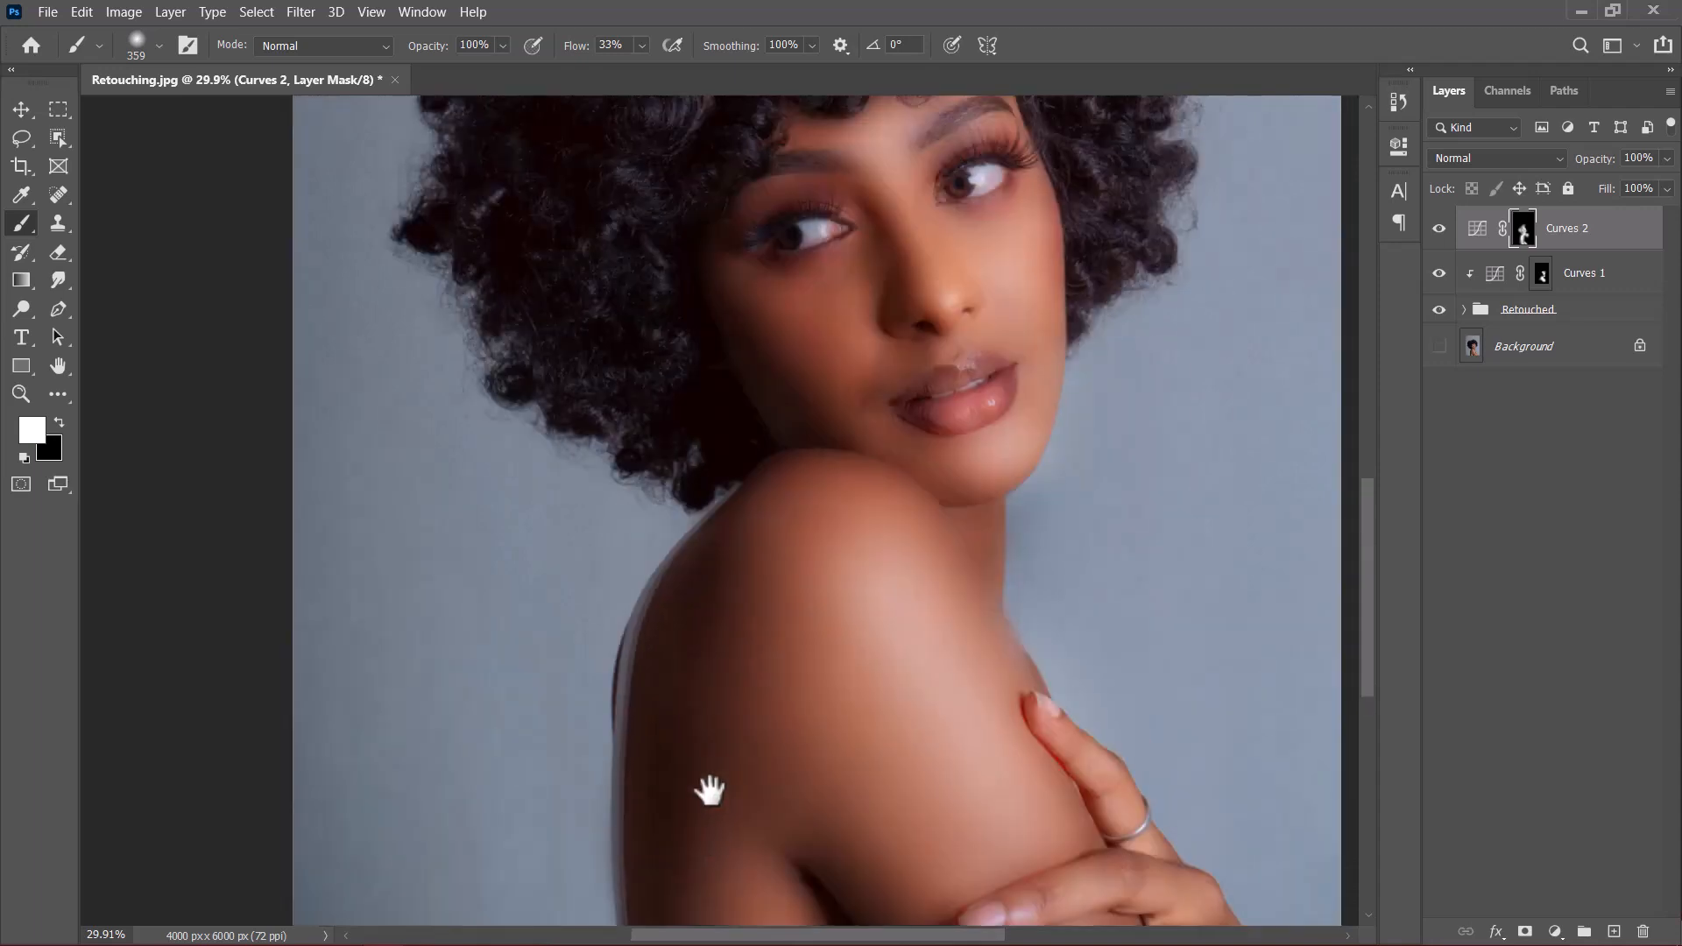
Step: Clip Curves 2 to the layers below, and group both Curves layers as "Shadows / Highlights"
{"action": "left_click", "coordinate": [1585, 247], "text": "alt"}
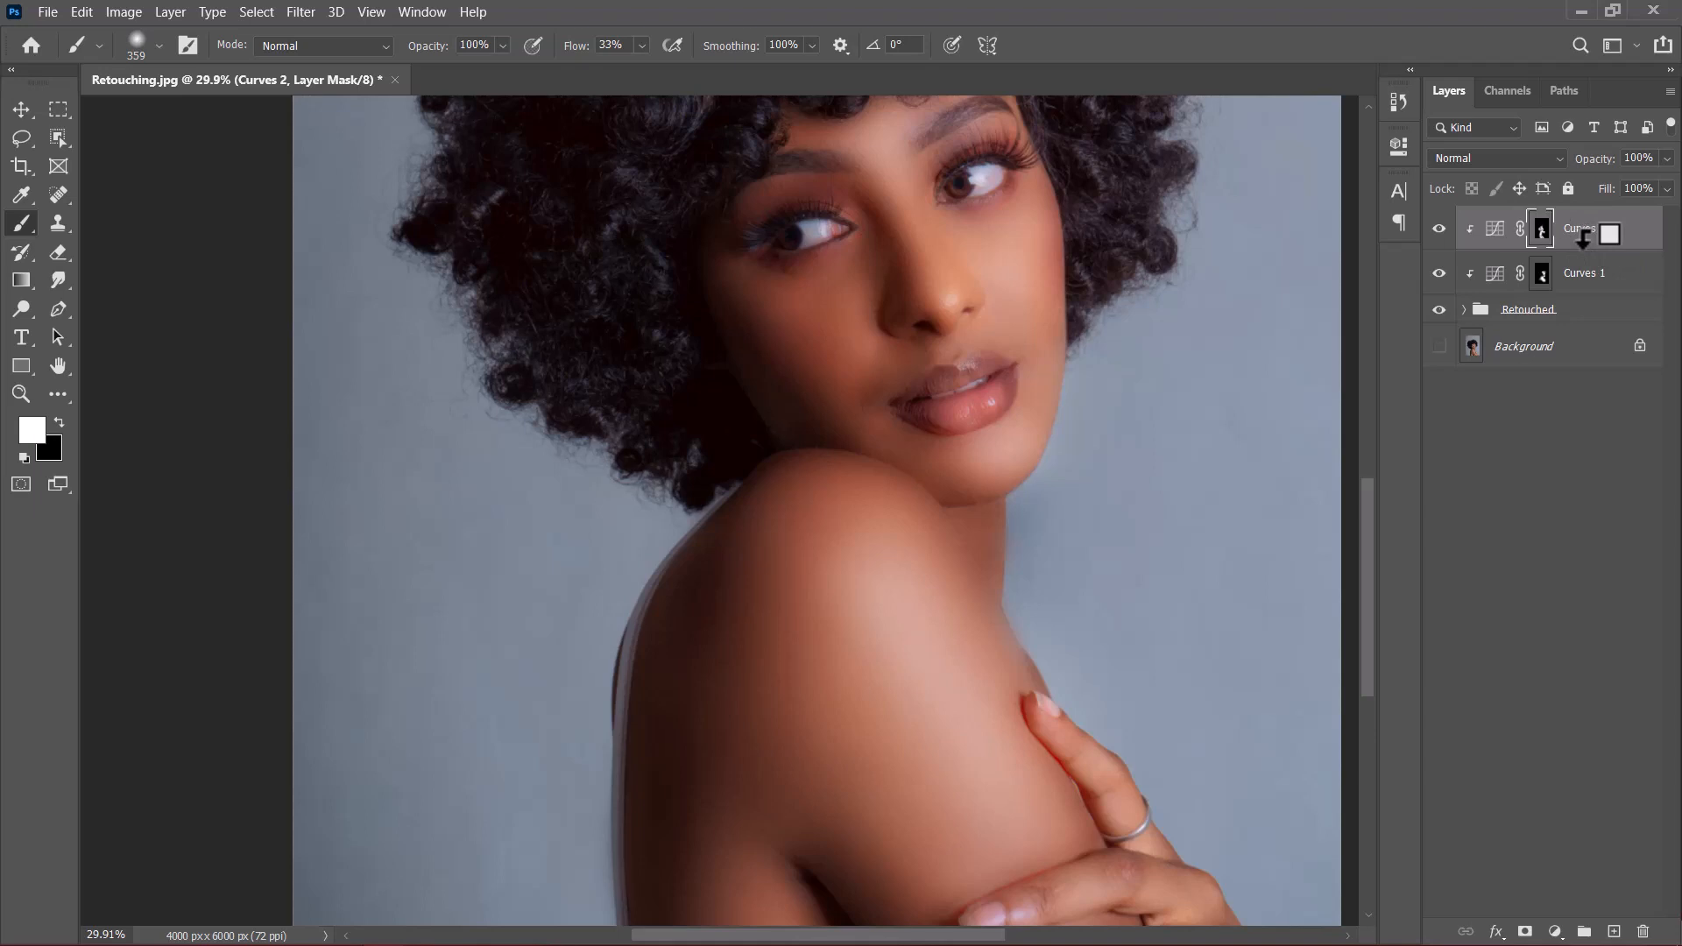
{"action": "left_click", "coordinate": [1575, 273], "text": "shift"}
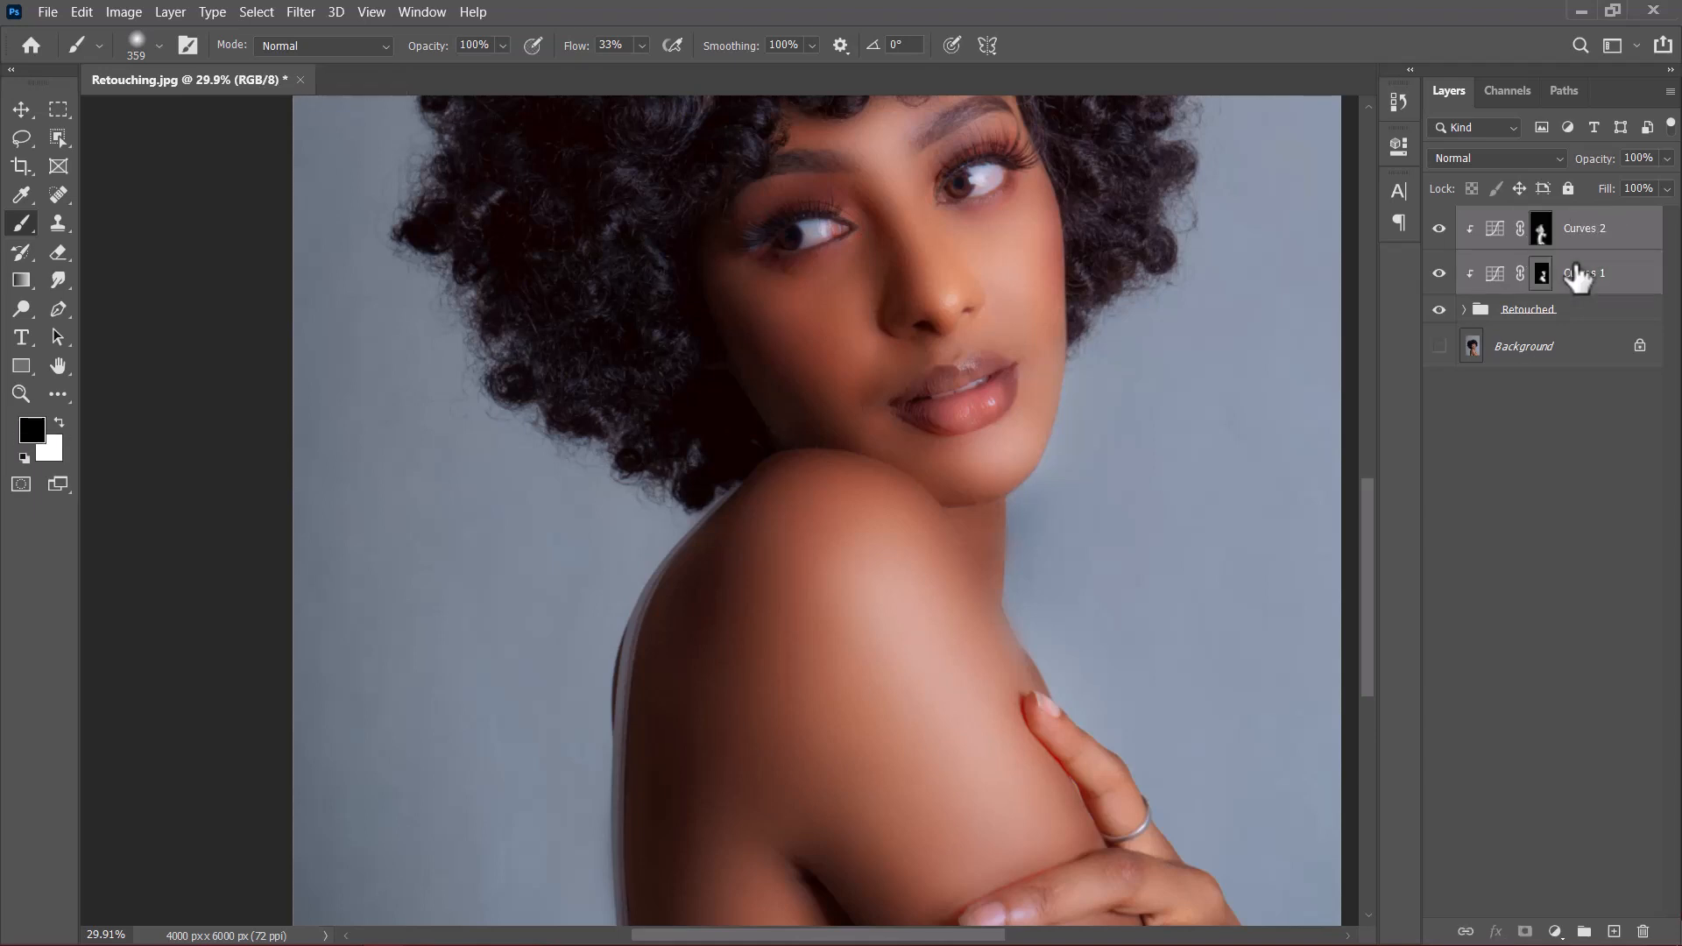
{"action": "key", "text": "ctrl+g"}
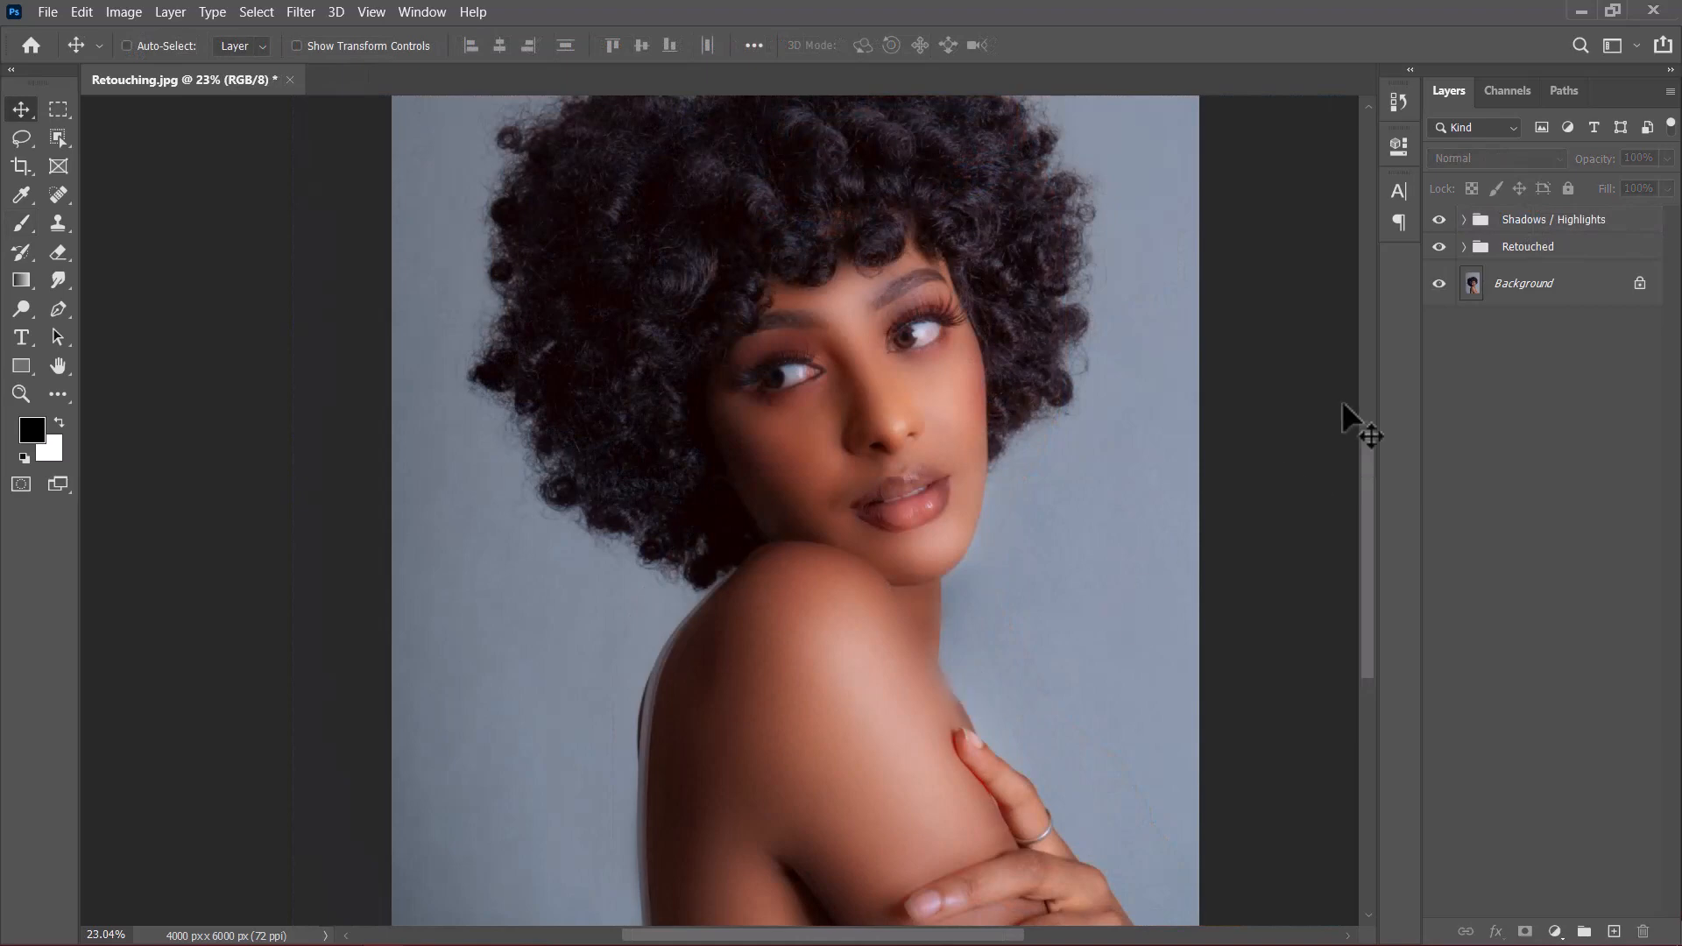
Step: Compare the portrait with and without the Shadows / Highlights group, and against the original Background layer alone
{"action": "left_click", "coordinate": [1443, 221]}
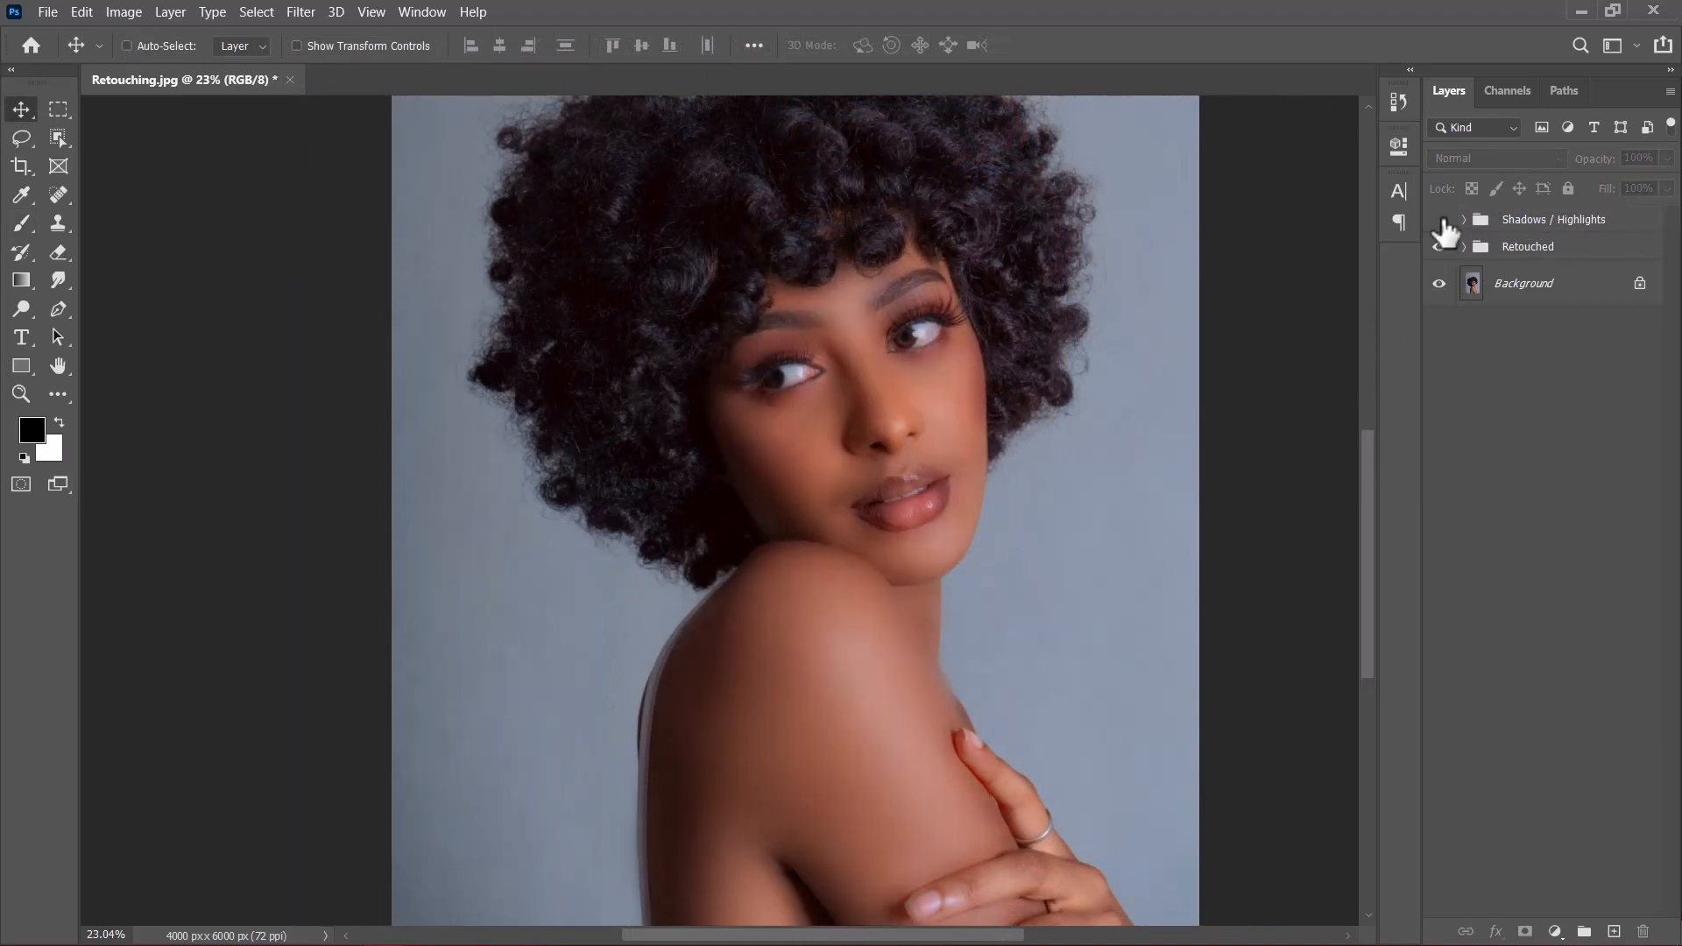
{"action": "left_click", "coordinate": [1443, 222]}
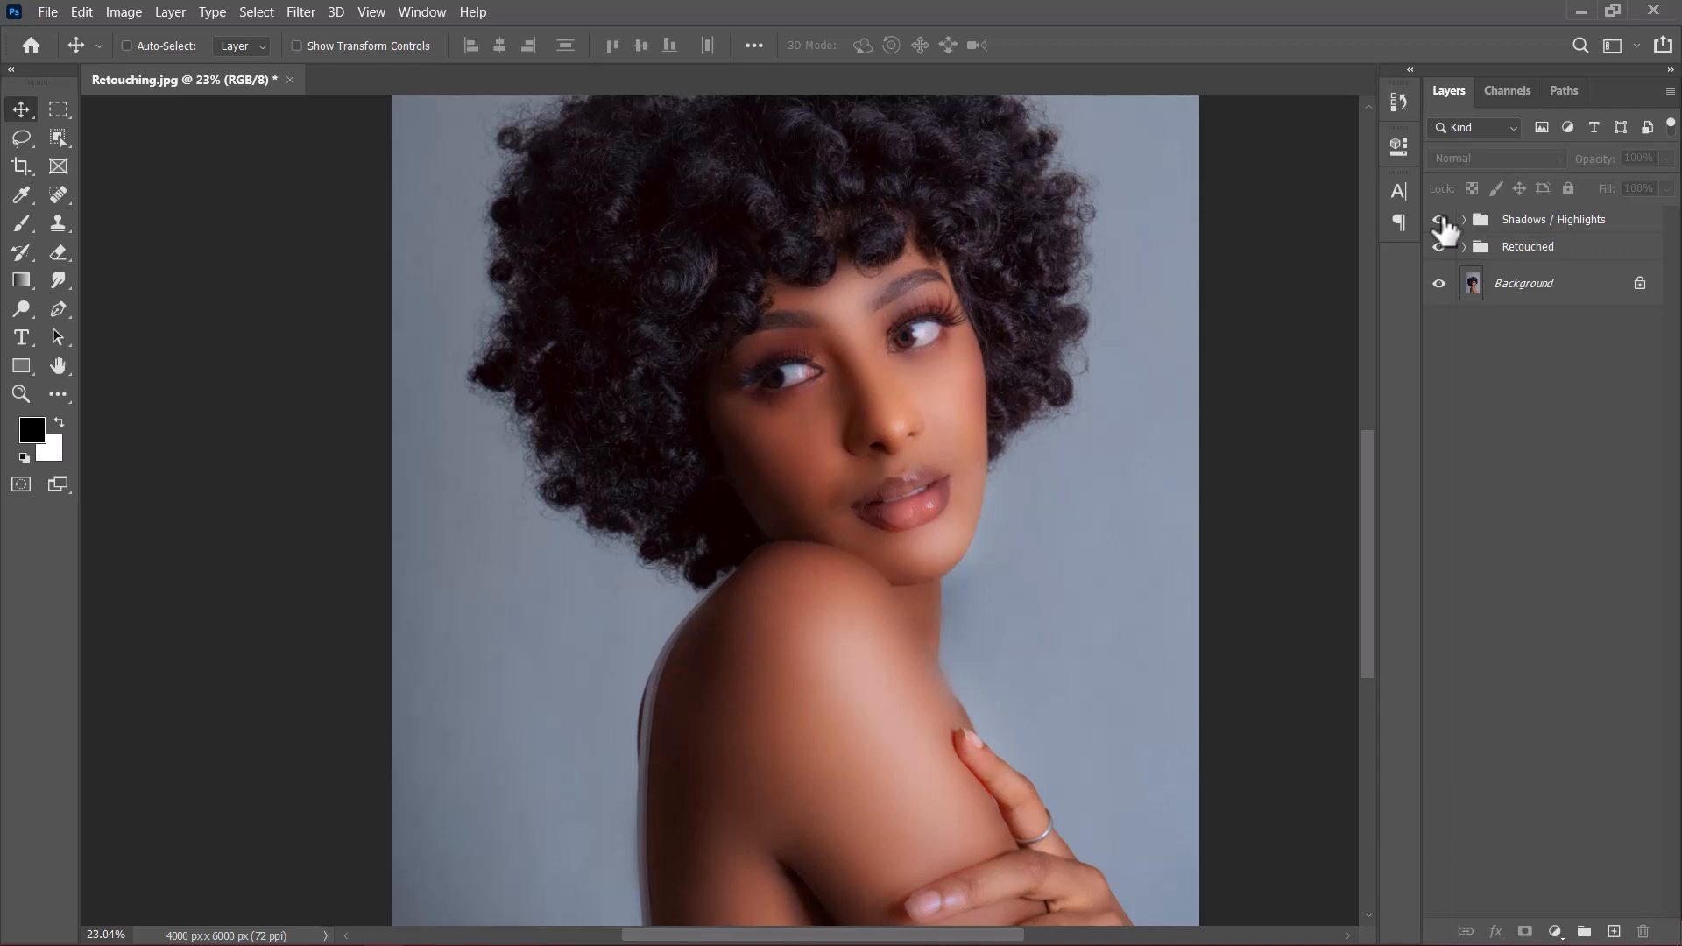
{"action": "left_click", "coordinate": [1443, 222]}
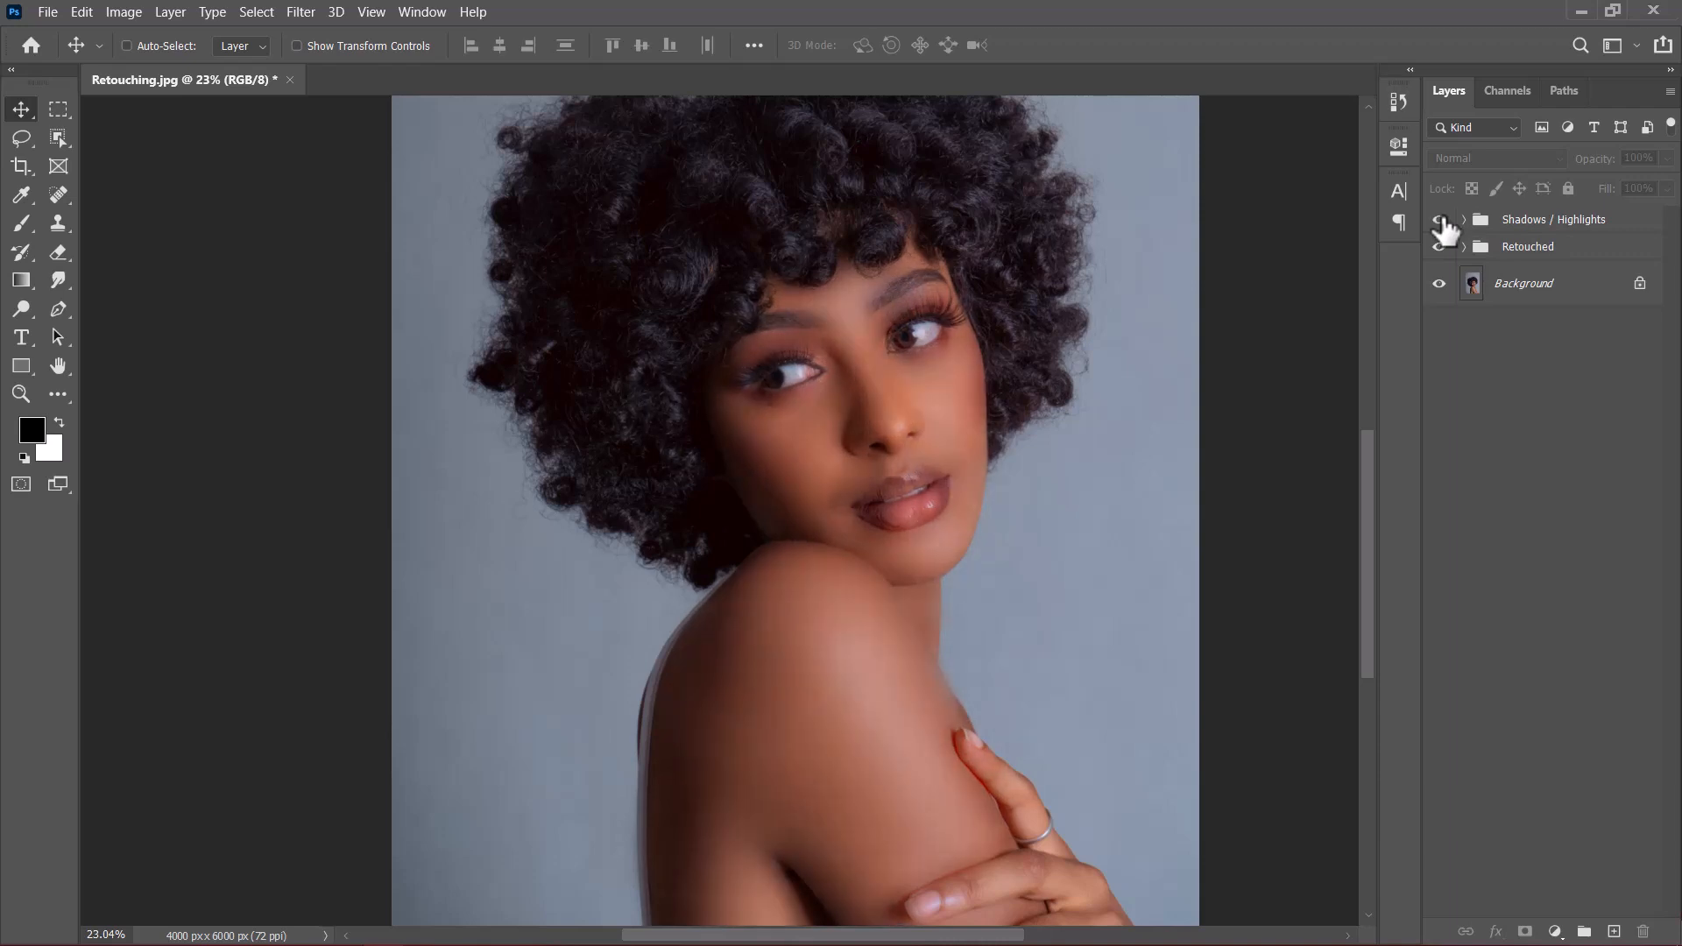
{"action": "left_click", "coordinate": [1444, 223]}
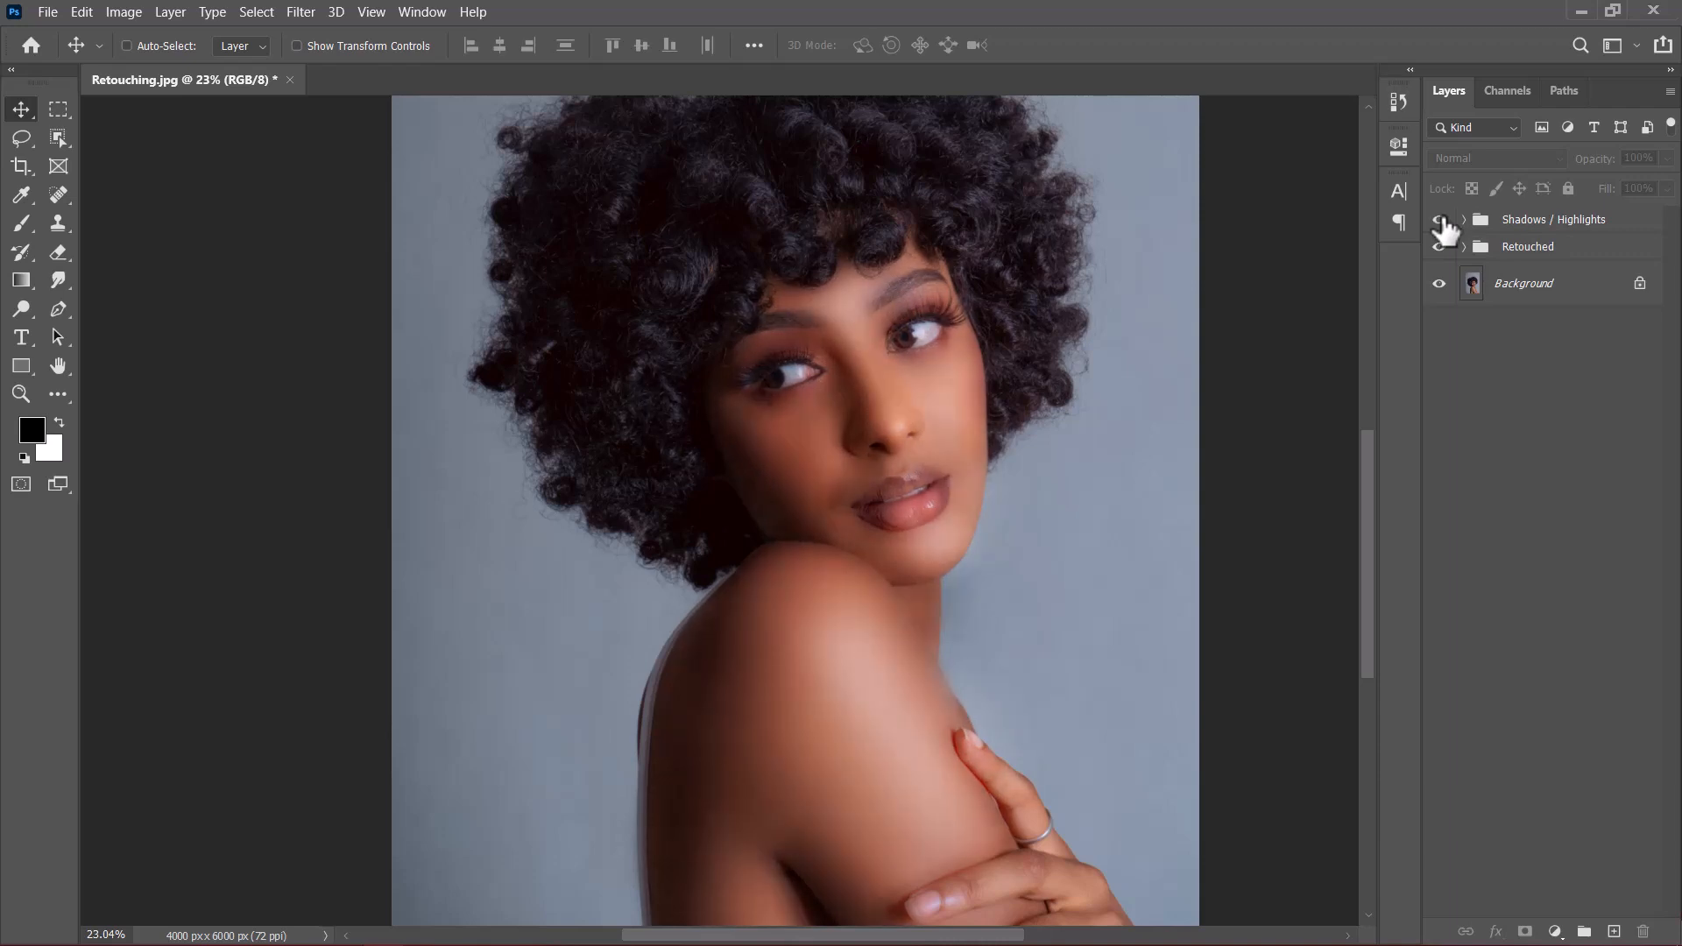
{"action": "left_click", "coordinate": [1438, 282], "text": "alt"}
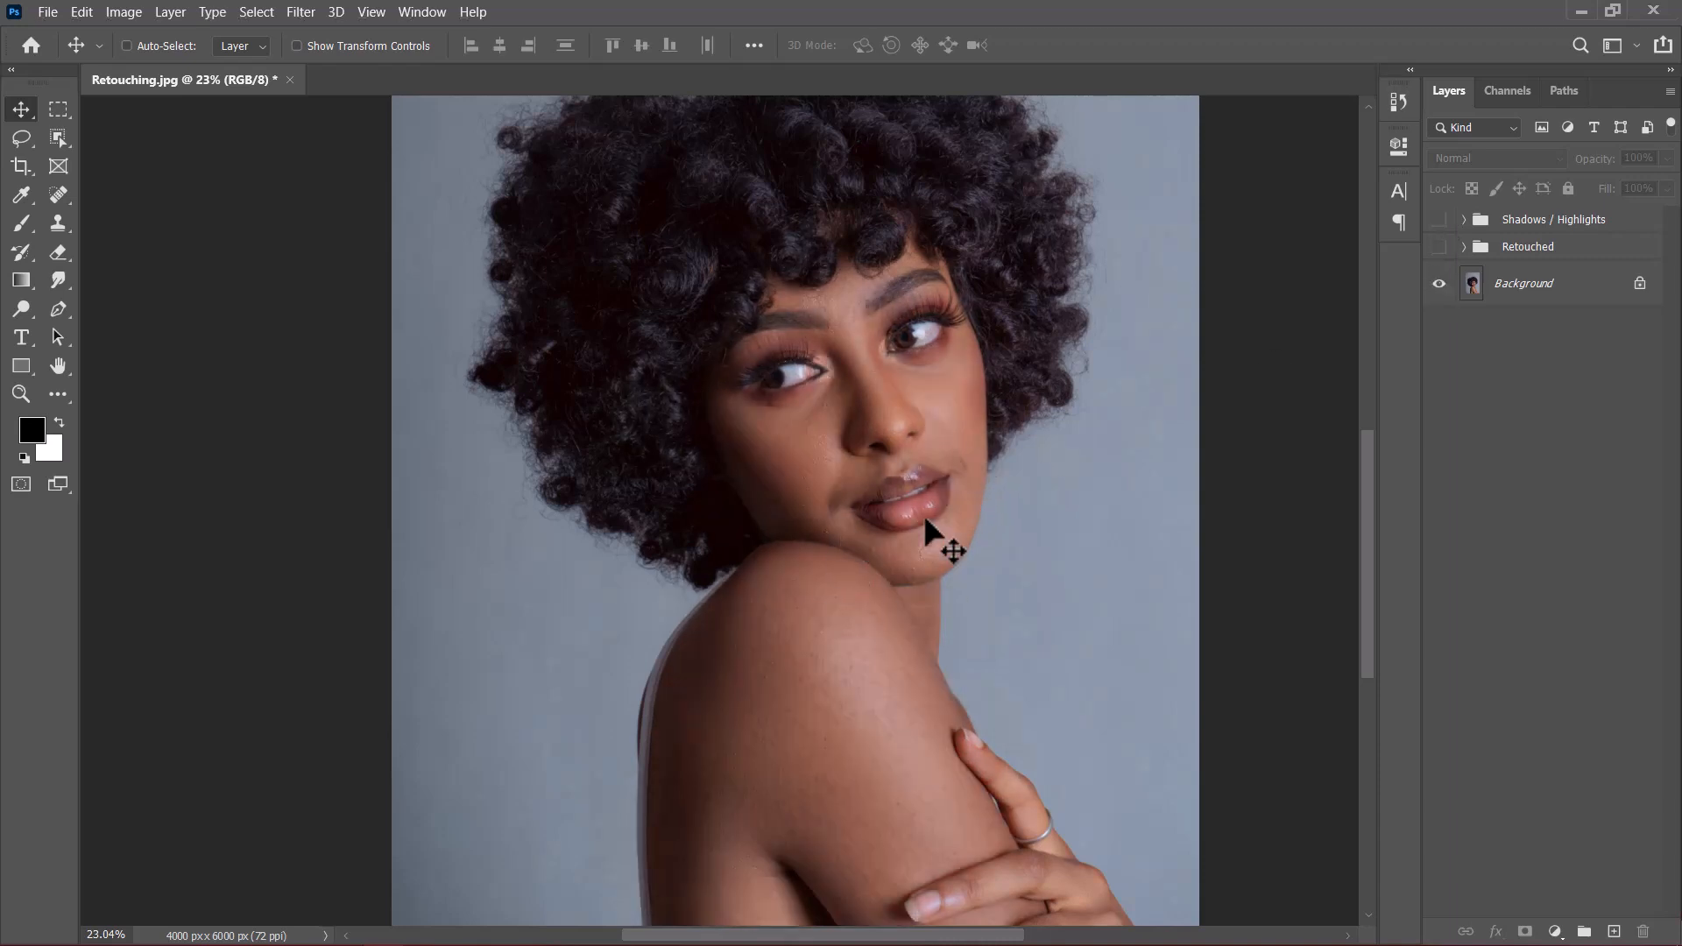
{"action": "scroll", "coordinate": [916, 599], "scroll_direction": "up", "scroll_amount": 1}
{"action": "left_click", "coordinate": [1438, 284], "text": "alt"}
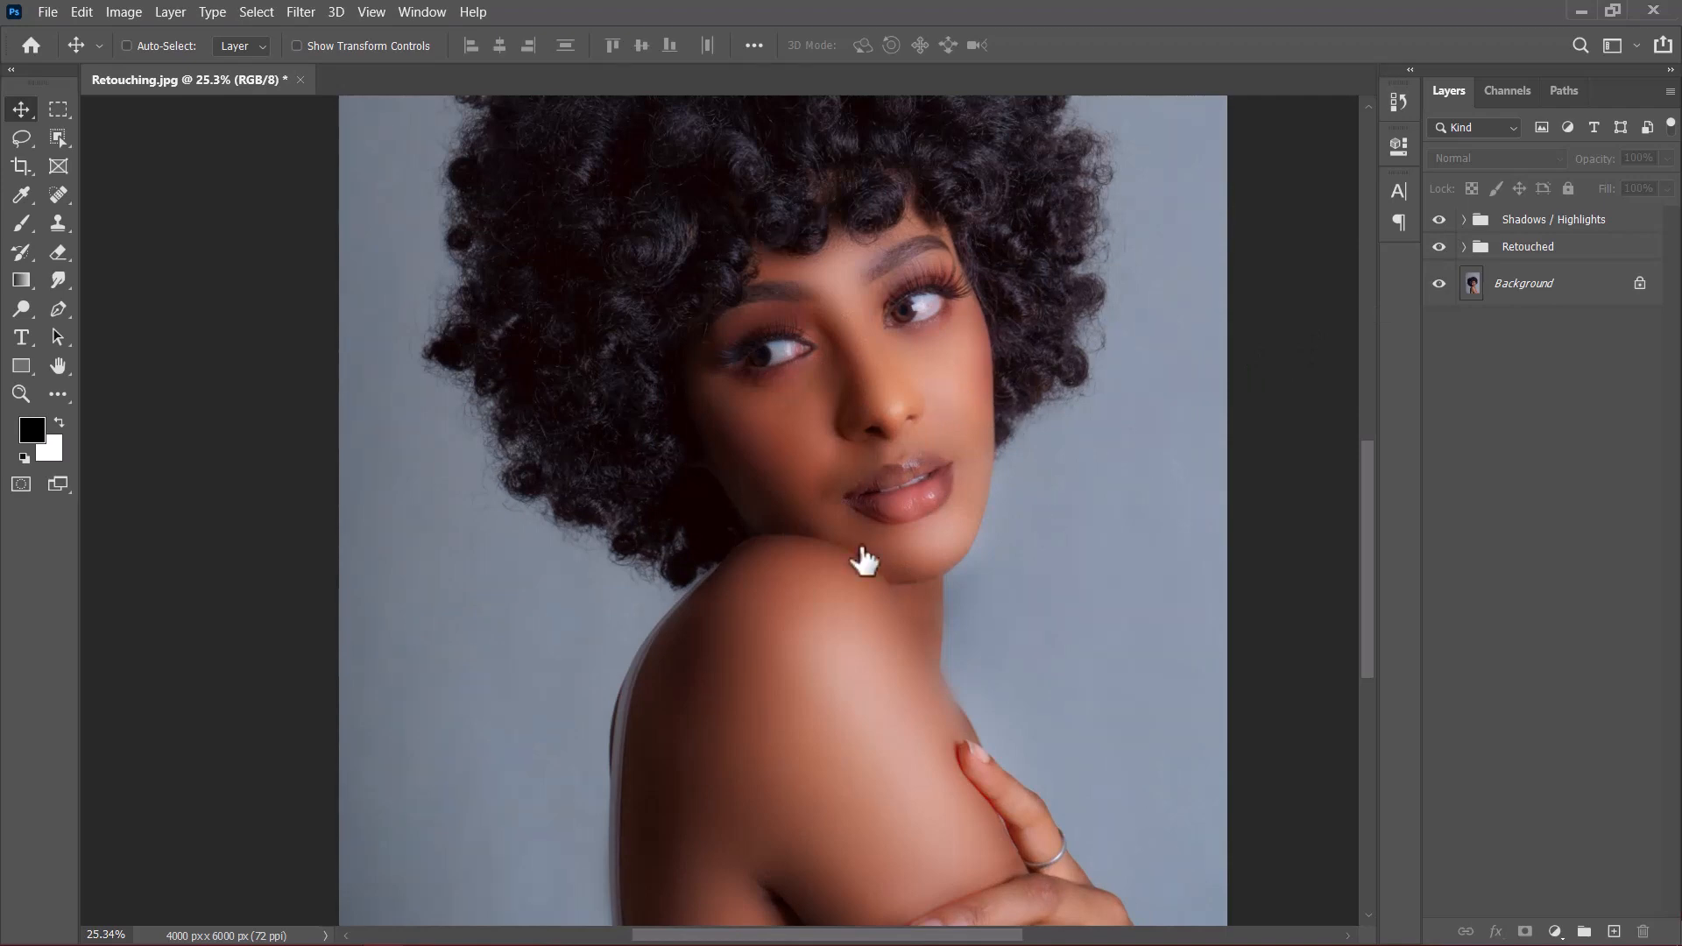
{"action": "scroll", "coordinate": [879, 574], "scroll_direction": "down", "scroll_amount": 1}
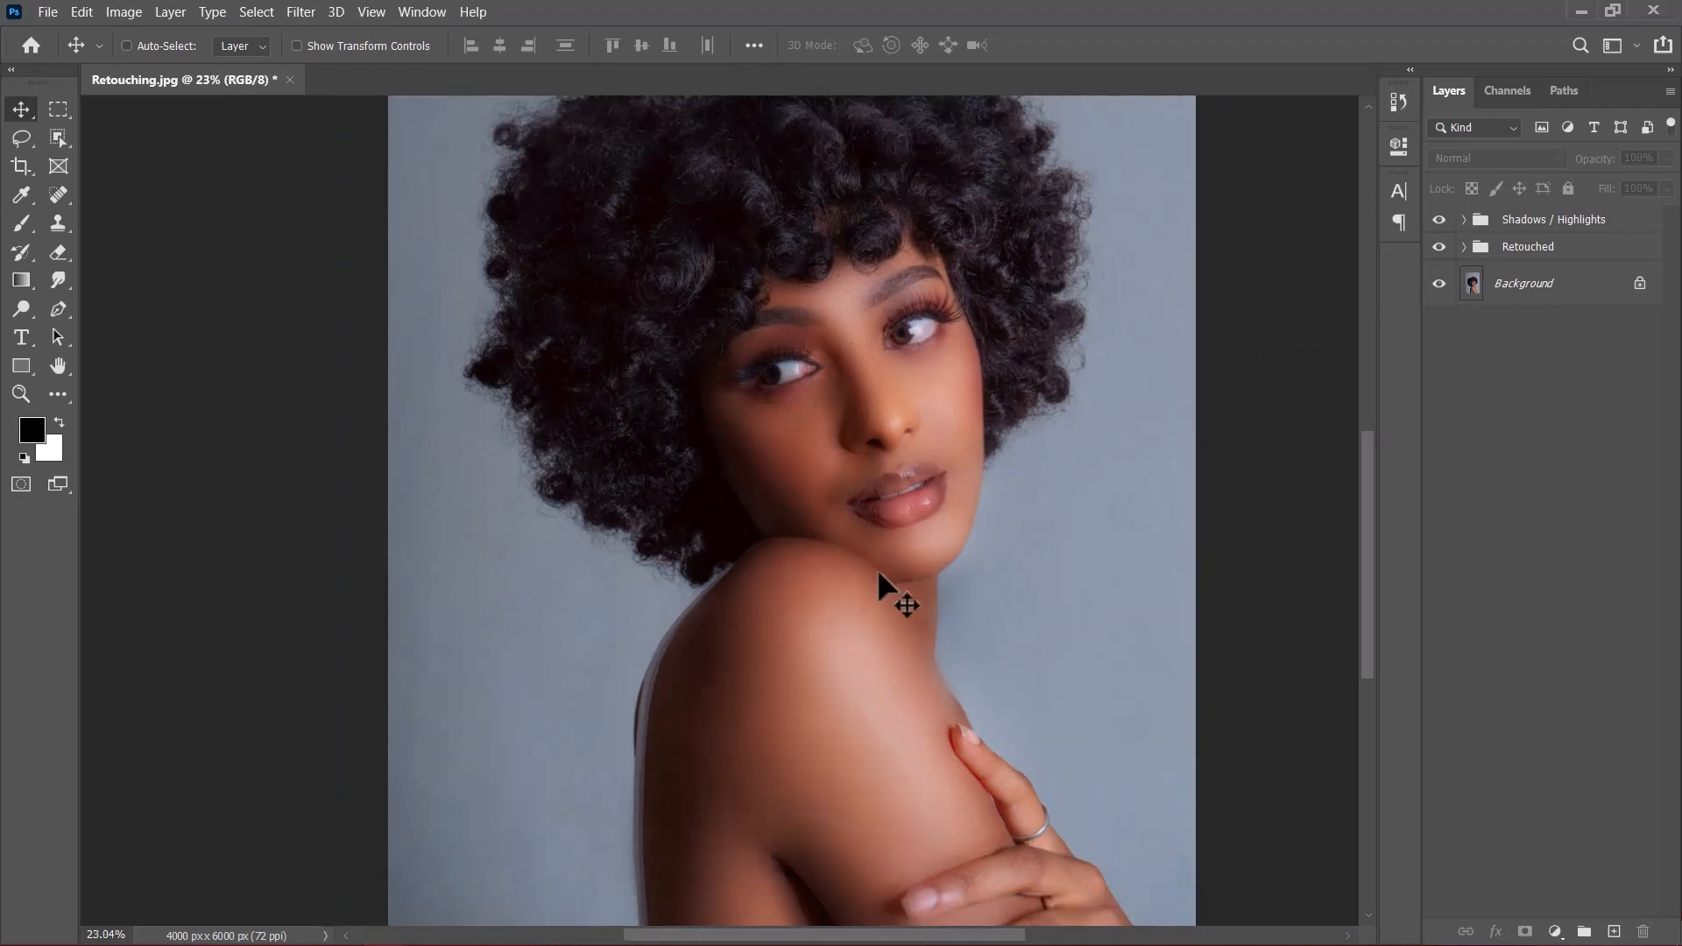